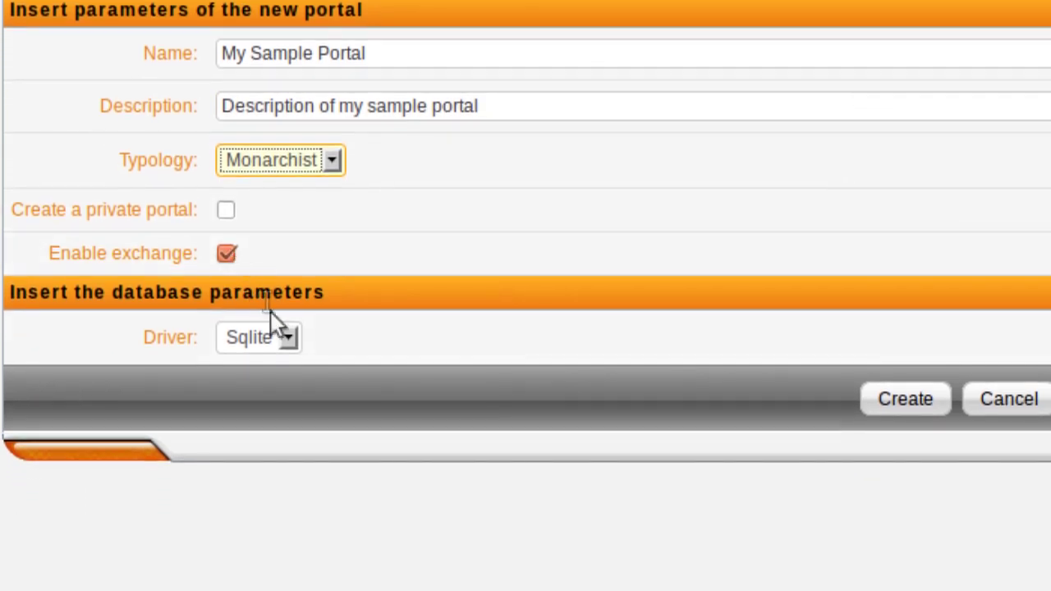
# Step: Create My Sample Portal with Sqlite kept as the database driver
pyautogui.click(289, 338)
pyautogui.click(288, 337)
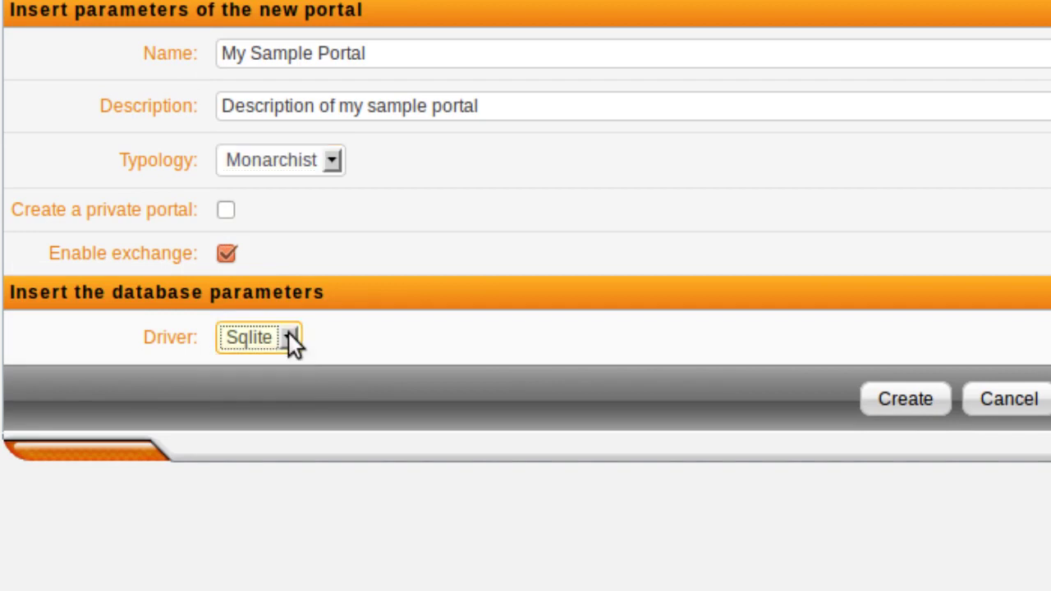
pyautogui.click(872, 401)
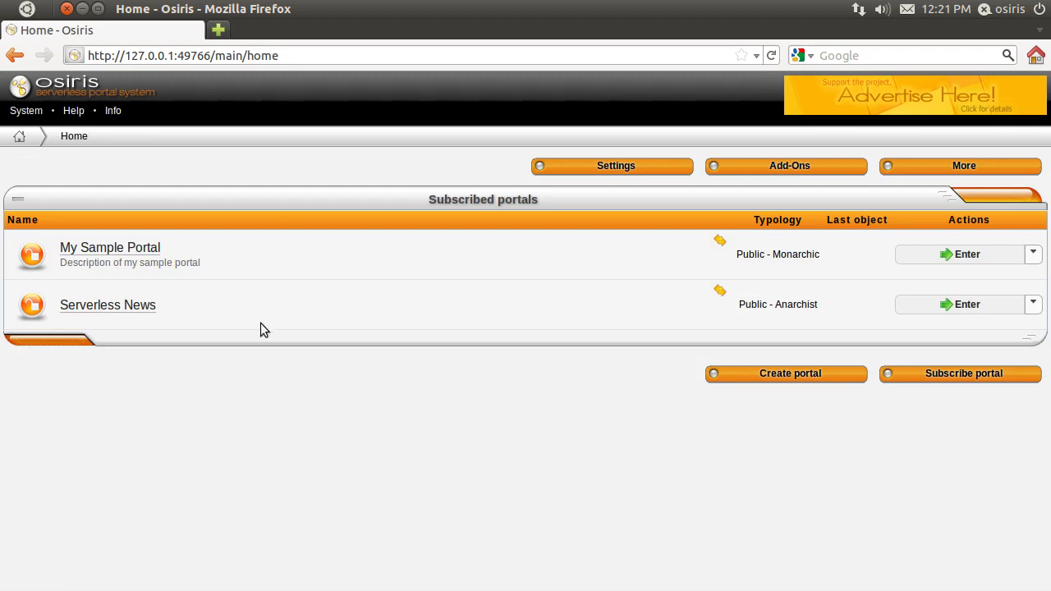
# Step: Enter My Sample Portal, log in with the admin account and show the assistant panel
pyautogui.click(153, 248)
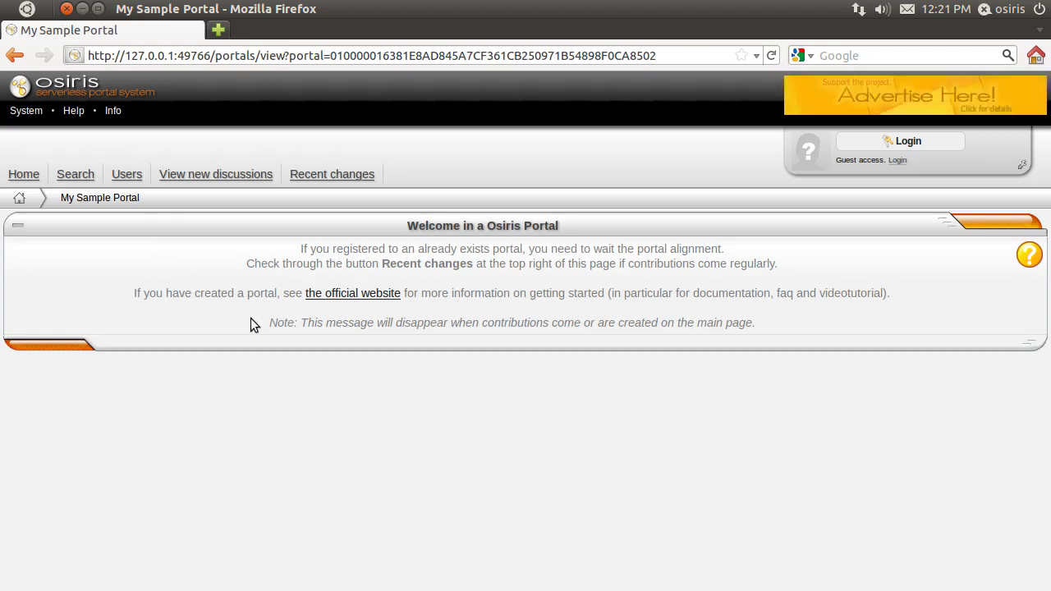
pyautogui.click(900, 143)
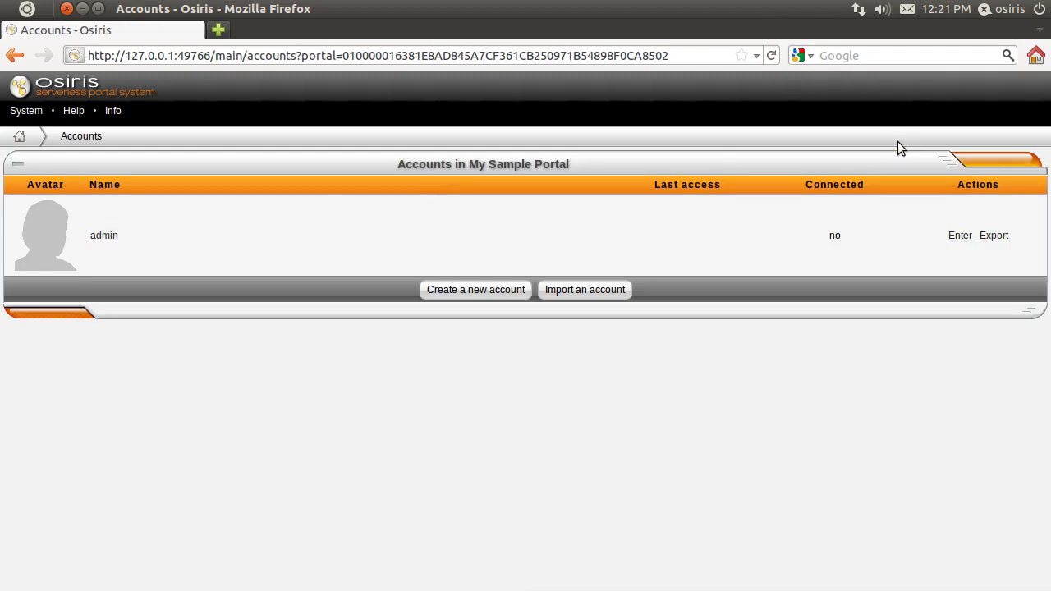
pyautogui.click(113, 236)
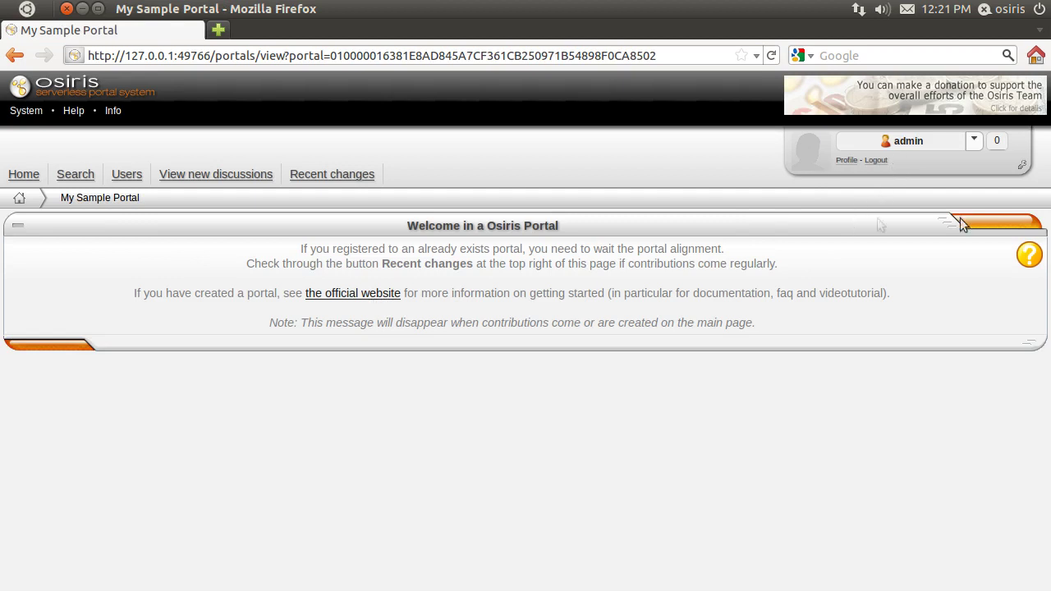
pyautogui.click(1022, 168)
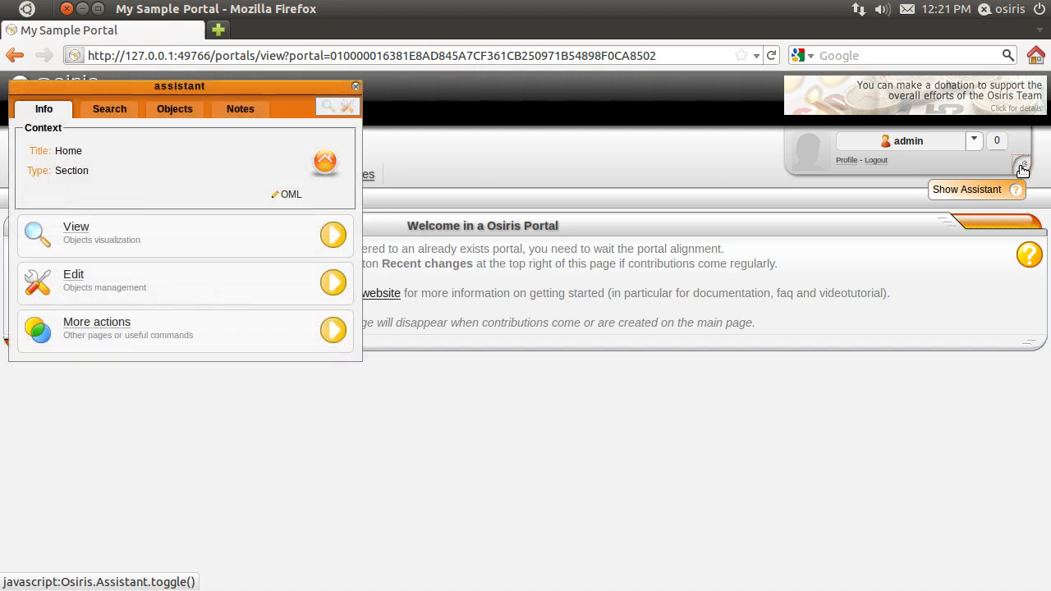
# Step: Move the assistant panel to the right side of the page, then hide and reshow it
pyautogui.moveTo(206, 87); pyautogui.dragTo(833, 278)
pyautogui.click(988, 278)
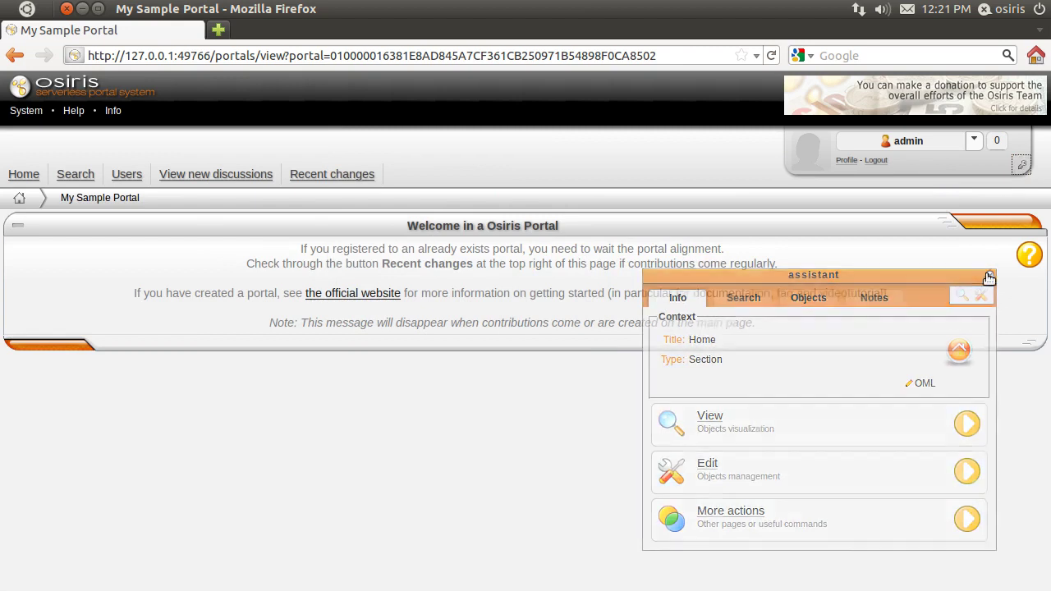
pyautogui.click(1026, 163)
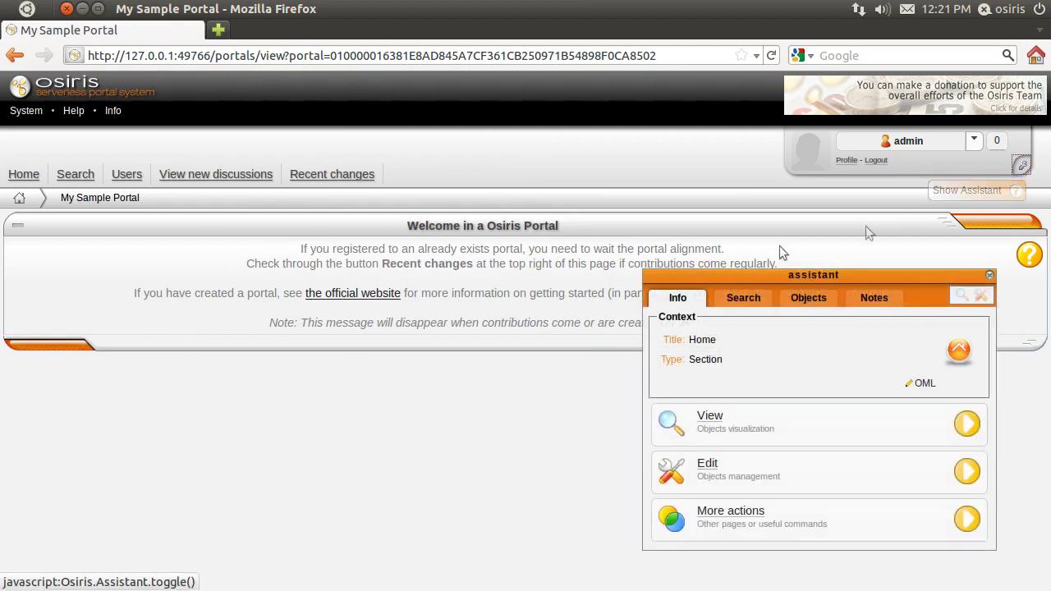
# Step: Browse the assistant's Search, Objects, Notes and Info tabs, then switch Home into edit mode
pyautogui.click(755, 298)
pyautogui.click(806, 298)
pyautogui.click(883, 299)
pyautogui.click(757, 298)
pyautogui.click(694, 299)
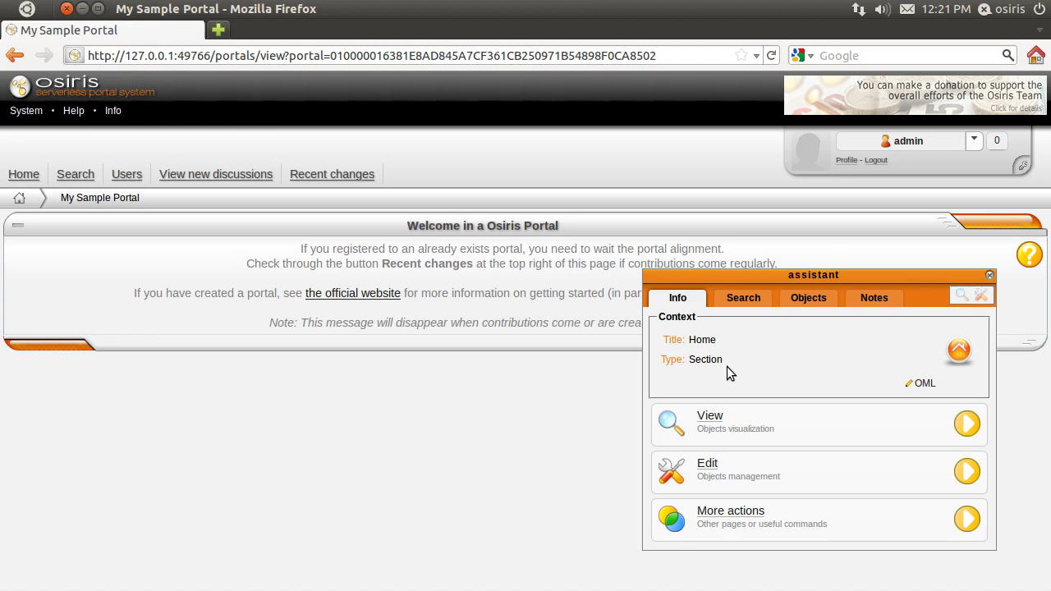
pyautogui.click(714, 465)
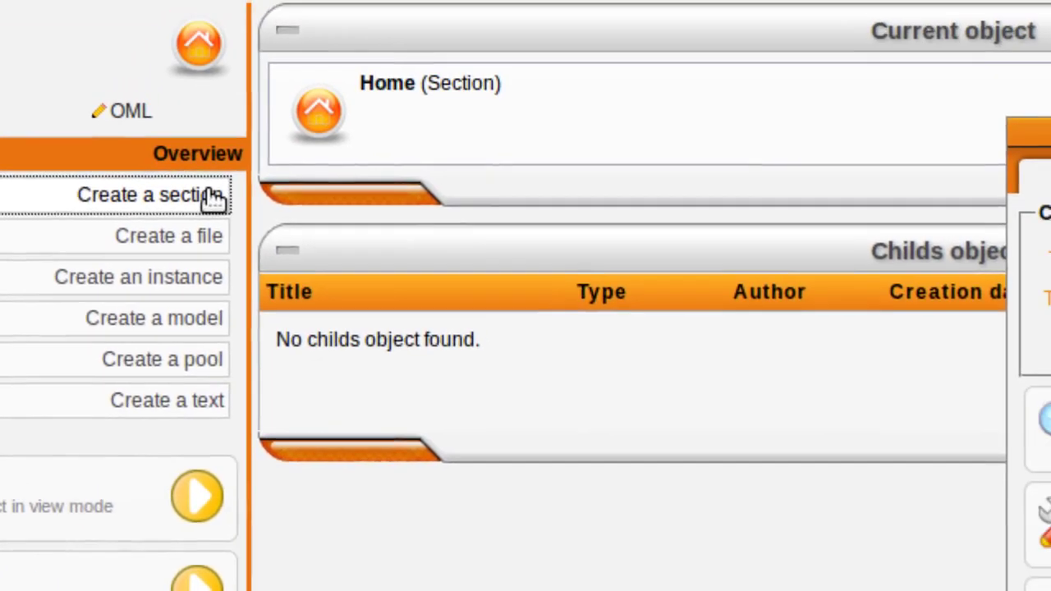
# Step: Create a section titled 'Media' with description 'Media used in portal' under Home
pyautogui.click(294, 93)
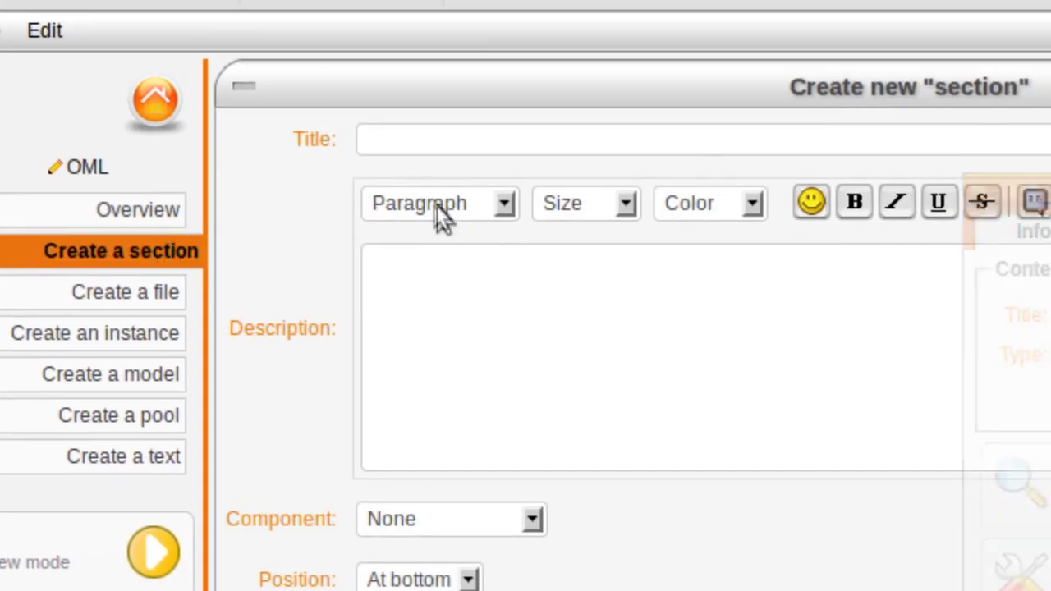
pyautogui.click(430, 126)
pyautogui.write('Media')
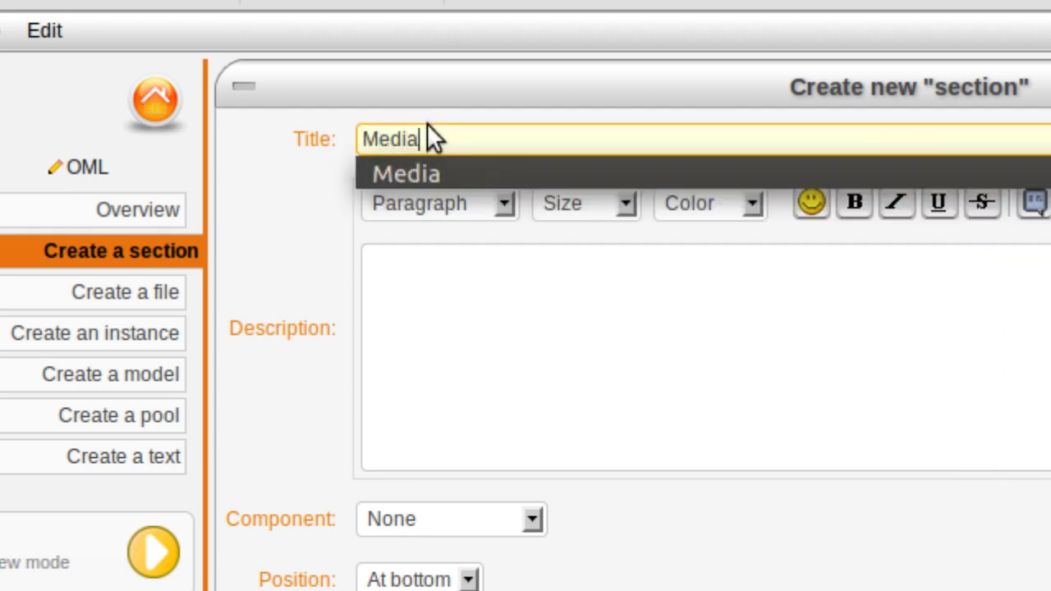
pyautogui.click(426, 174)
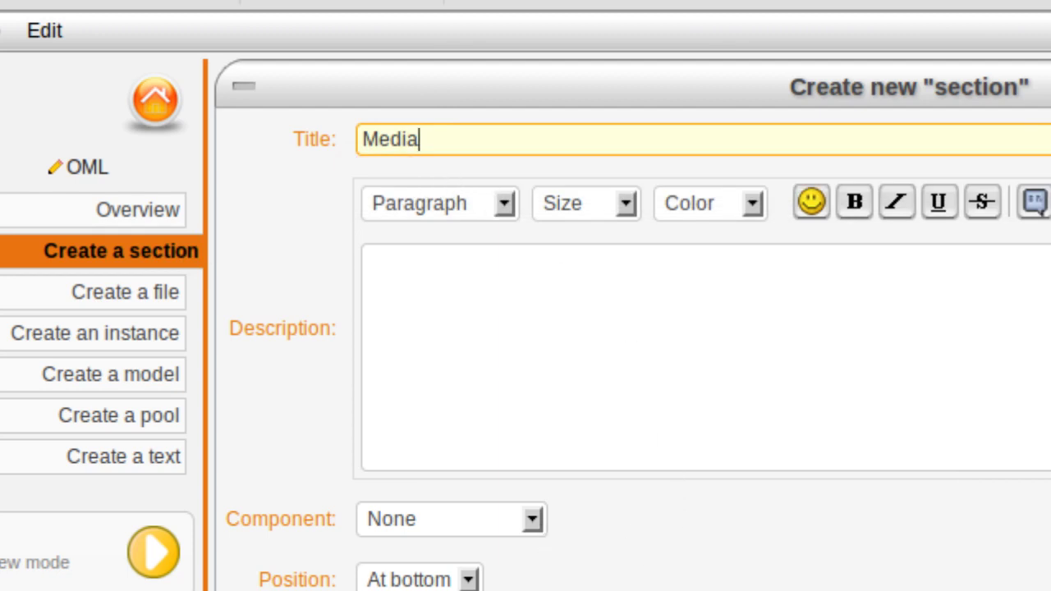
pyautogui.click(709, 443)
pyautogui.write('Media used in portal')
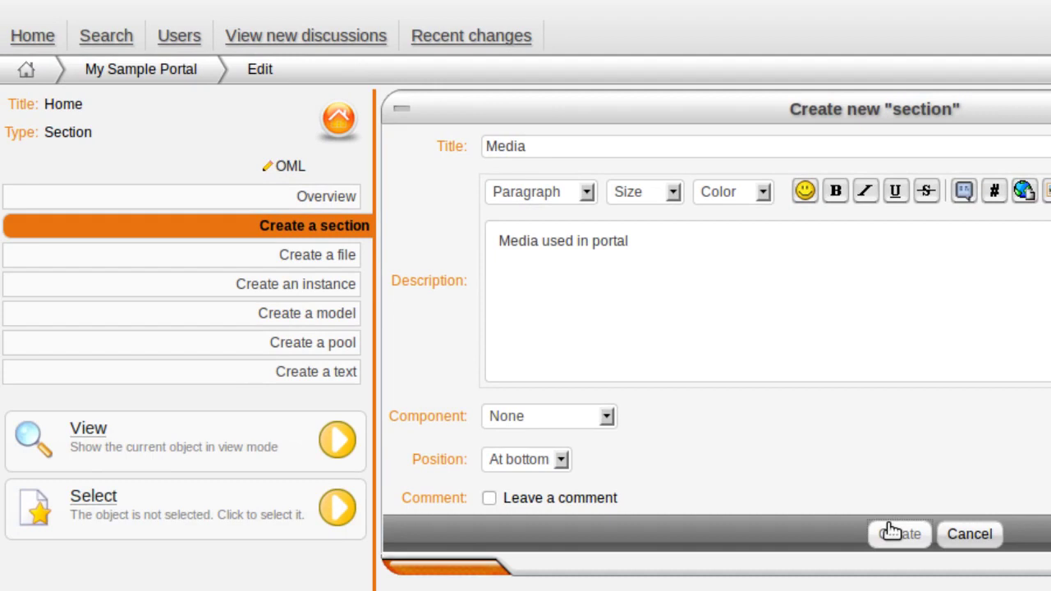
pyautogui.click(895, 533)
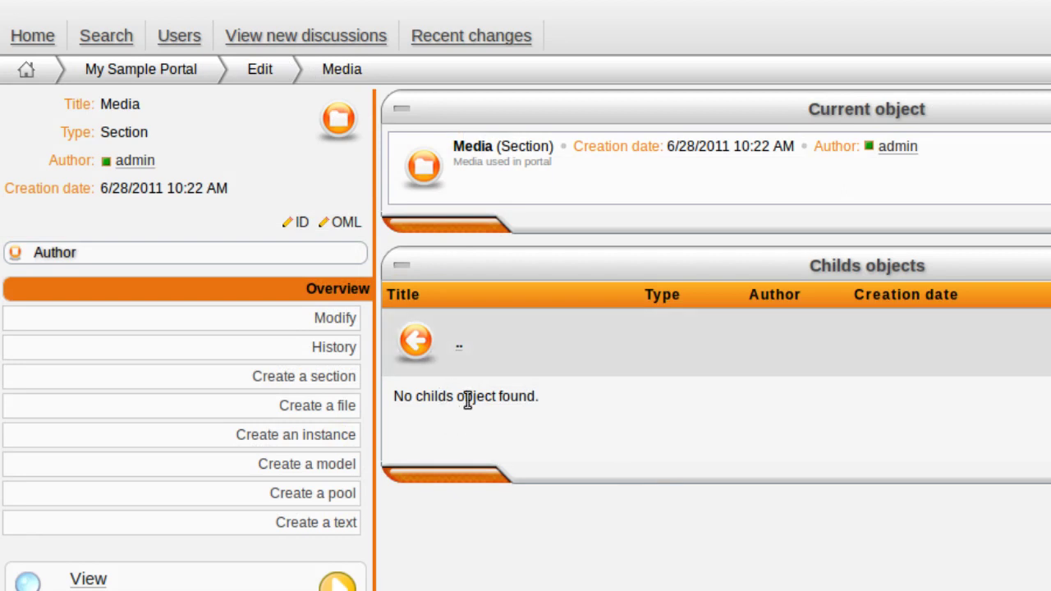
# Step: In the Media section, create a file titled 'Logo' from MySampleProject.png
pyautogui.click(460, 345)
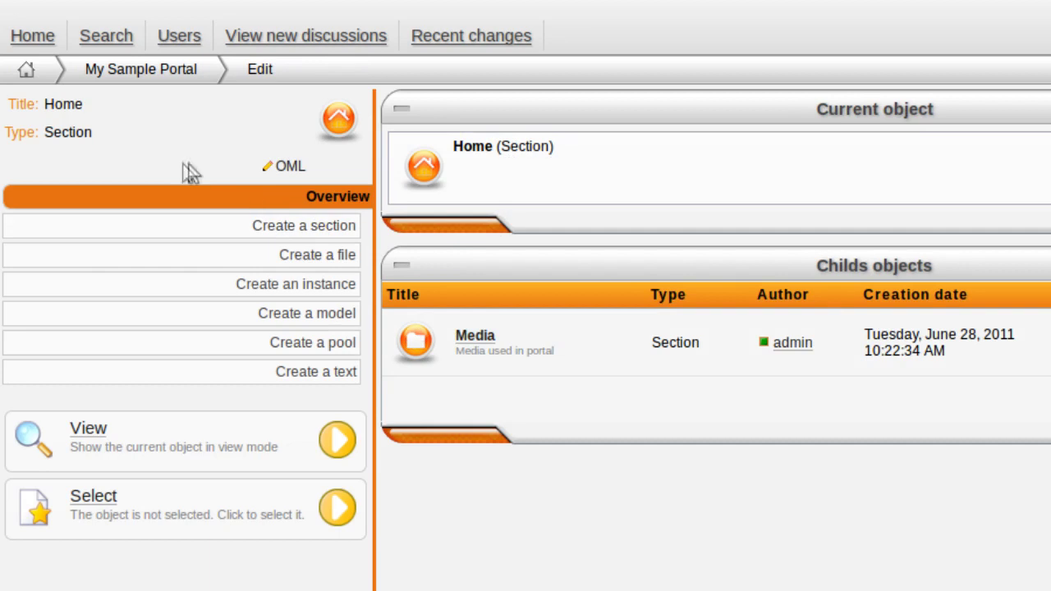
pyautogui.click(477, 337)
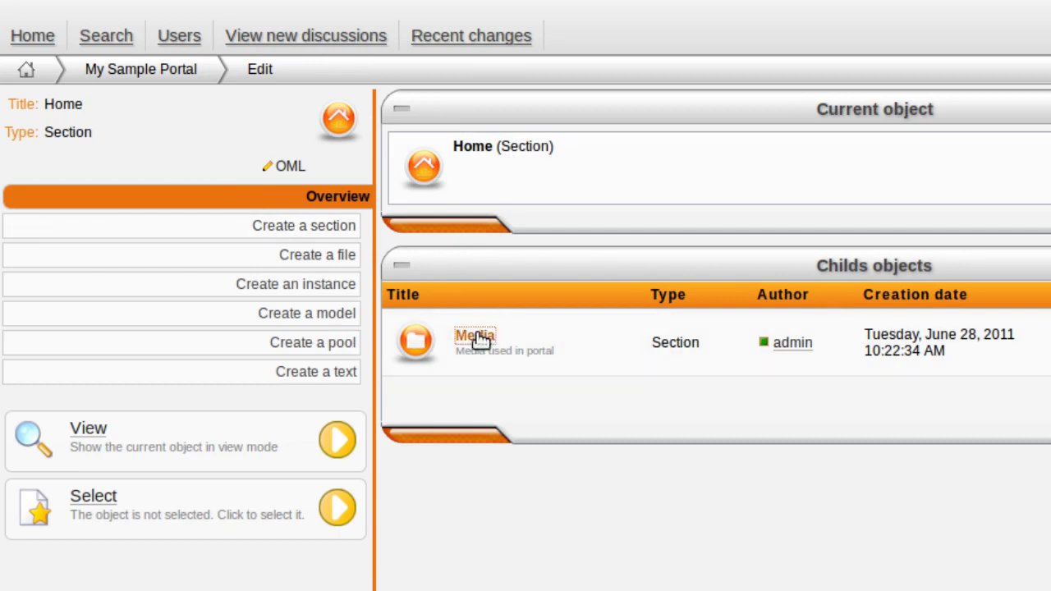
pyautogui.click(348, 408)
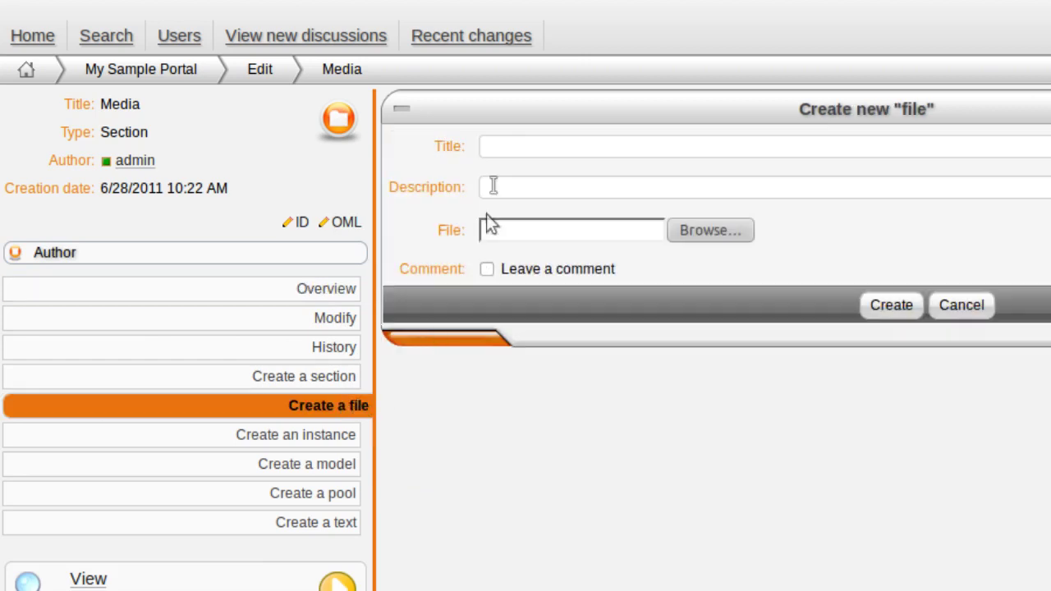
pyautogui.click(506, 151)
pyautogui.write('Logo')
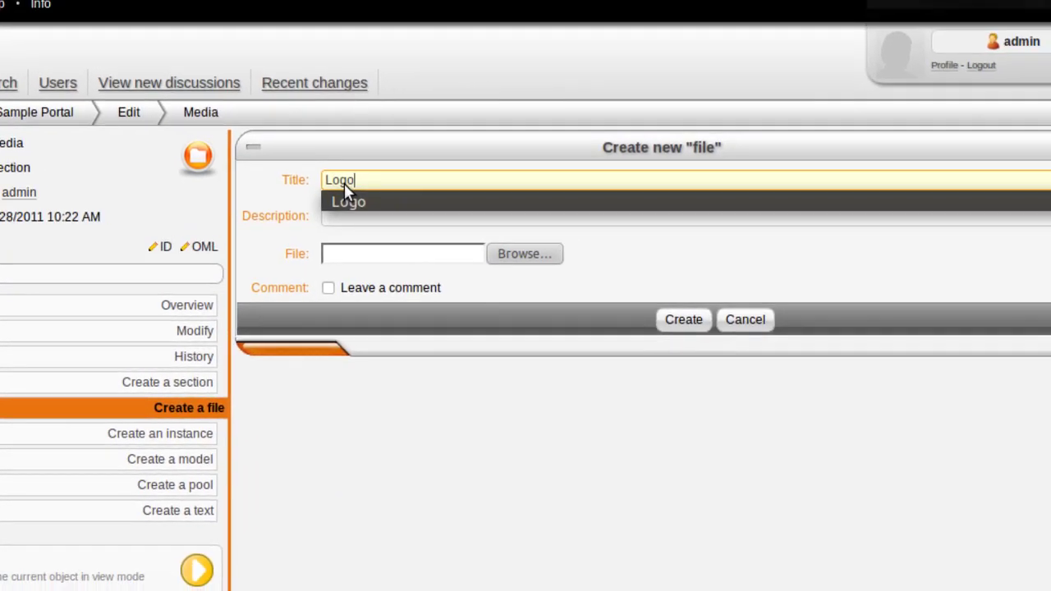
pyautogui.click(347, 202)
pyautogui.click(545, 256)
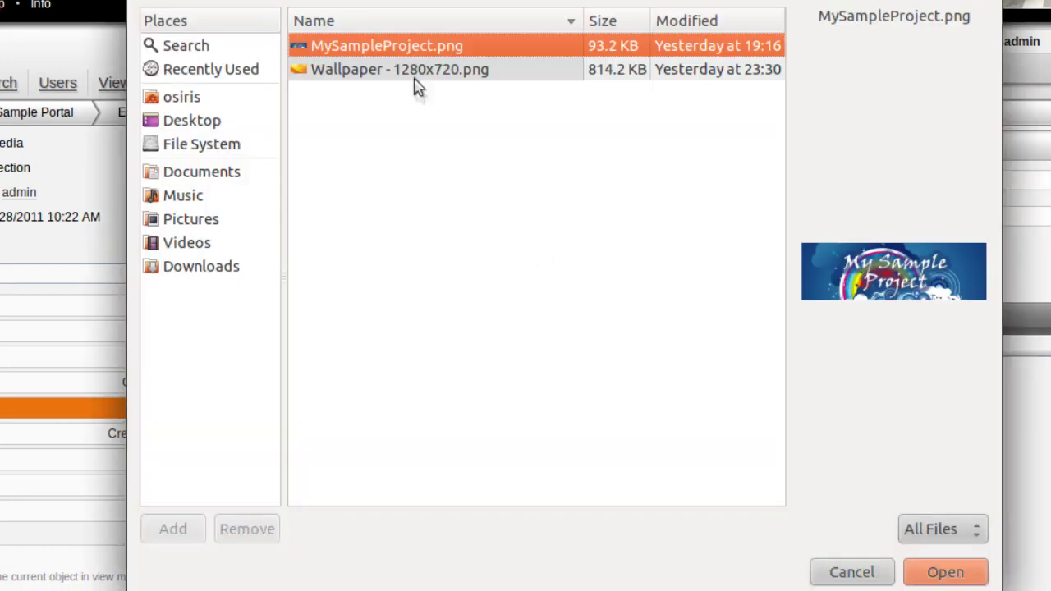
pyautogui.click(417, 47)
pyautogui.click(938, 569)
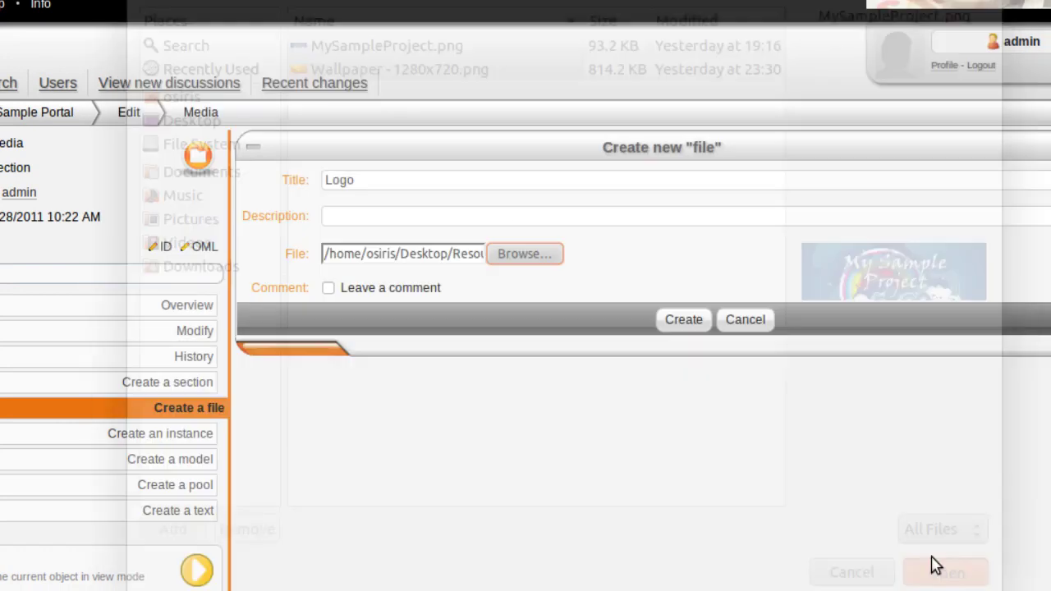
pyautogui.click(700, 326)
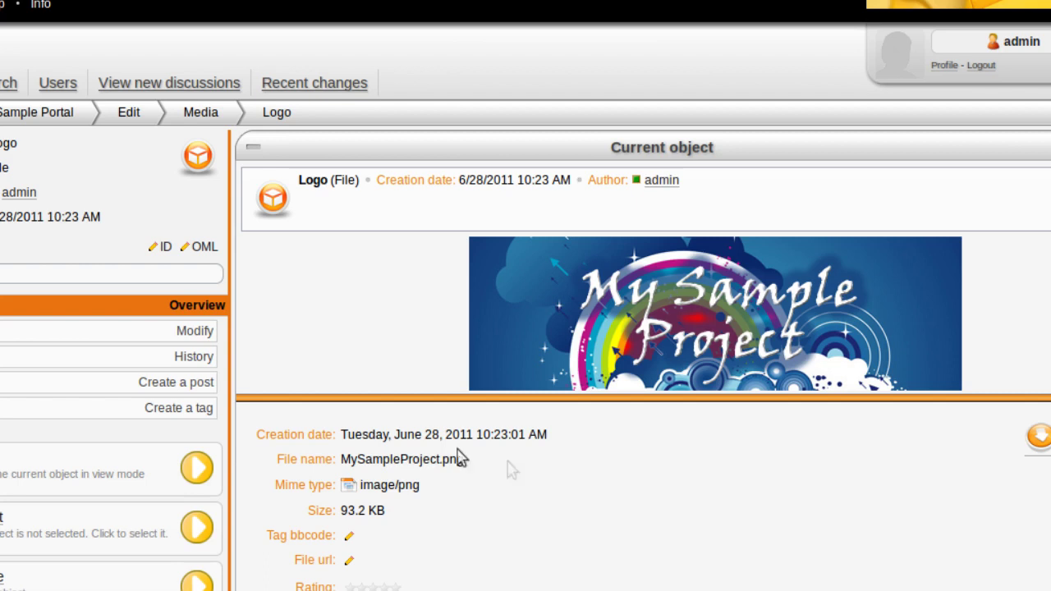
# Step: Copy the Logo image's bbcode tag to the clipboard and return to Home's edit overview
pyautogui.click(349, 535)
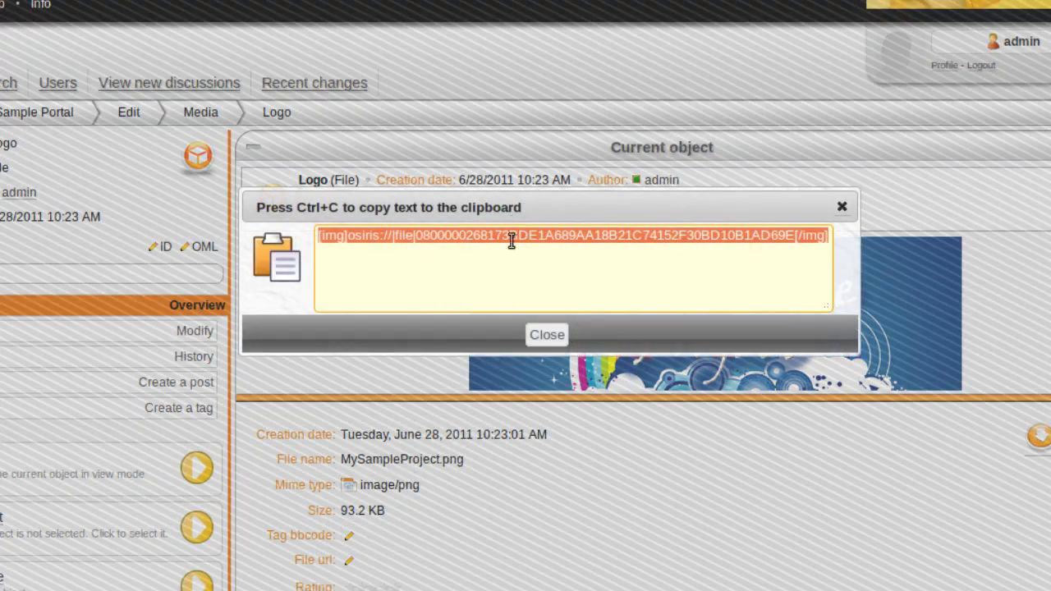
pyautogui.rightClick(513, 241)
pyautogui.click(556, 314)
pyautogui.click(553, 331)
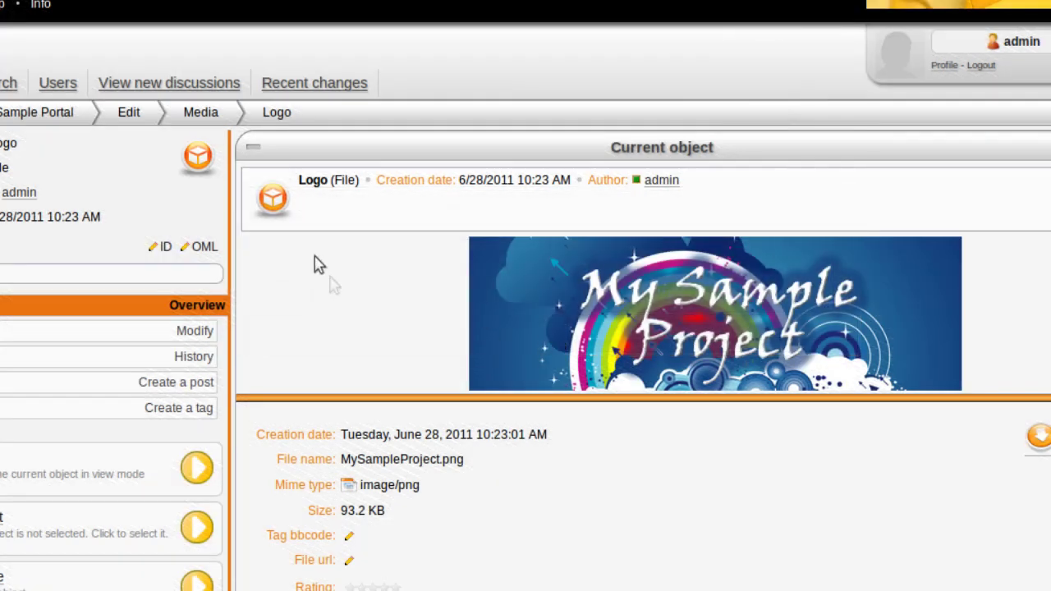
pyautogui.click(131, 114)
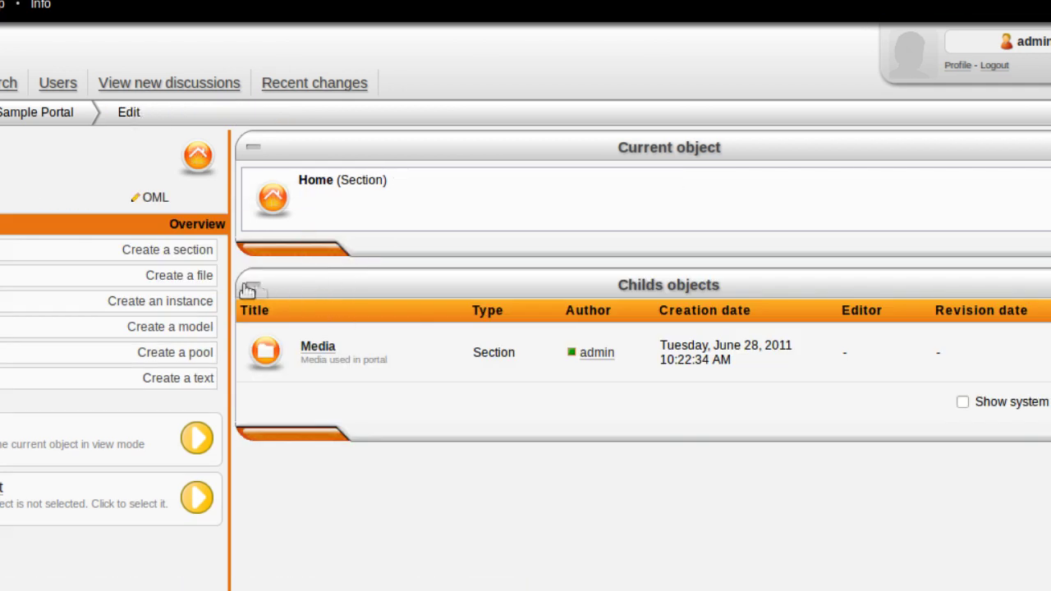
pyautogui.click(212, 301)
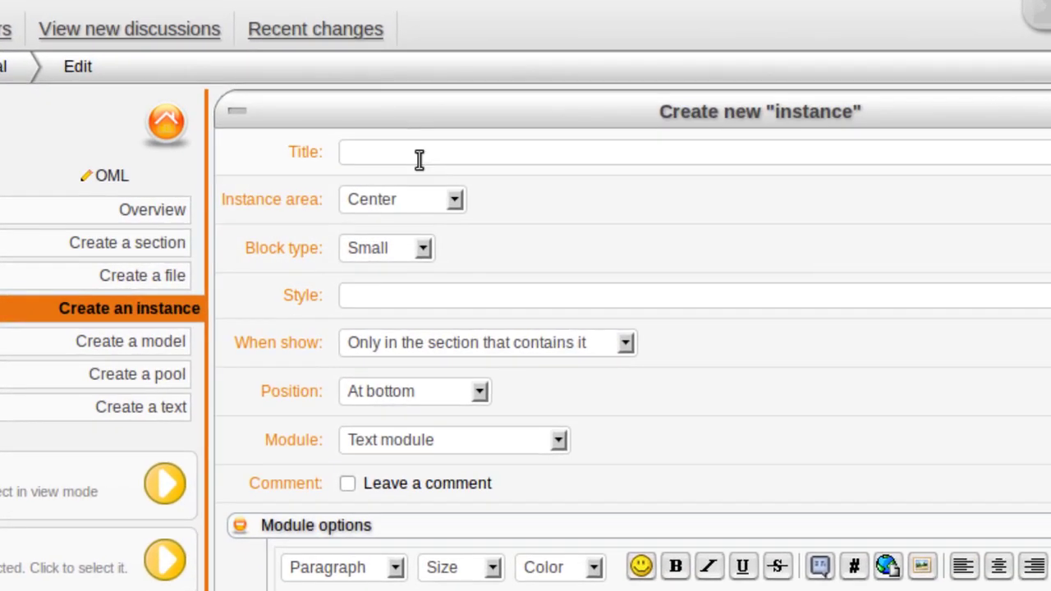
# Step: Set up a 'Welcome' Text module instance: Center area, Small, own section only, at bottom
pyautogui.click(409, 169)
pyautogui.write('Welcome')
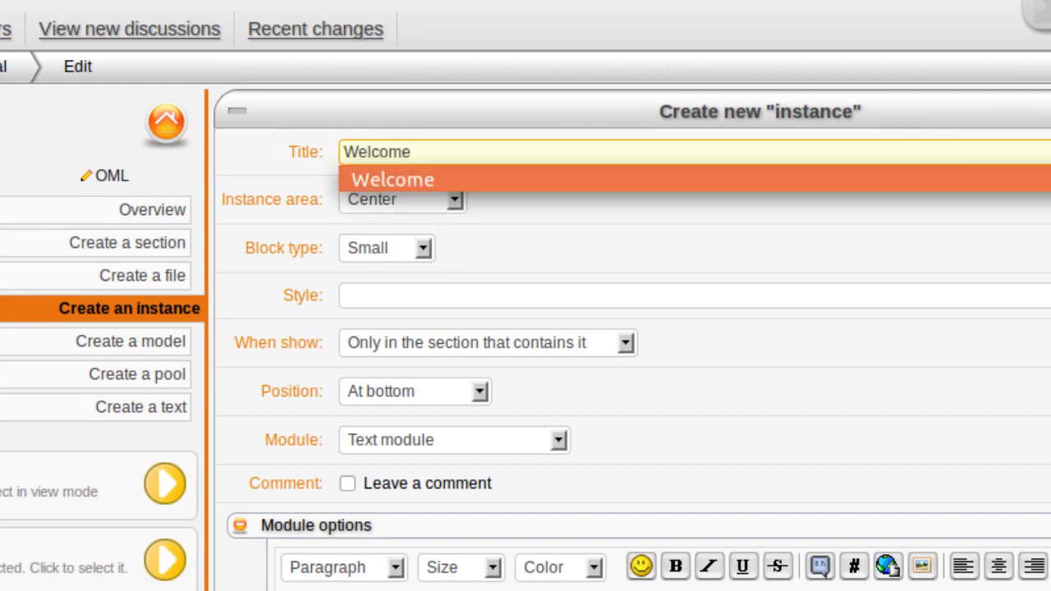
pyautogui.click(411, 179)
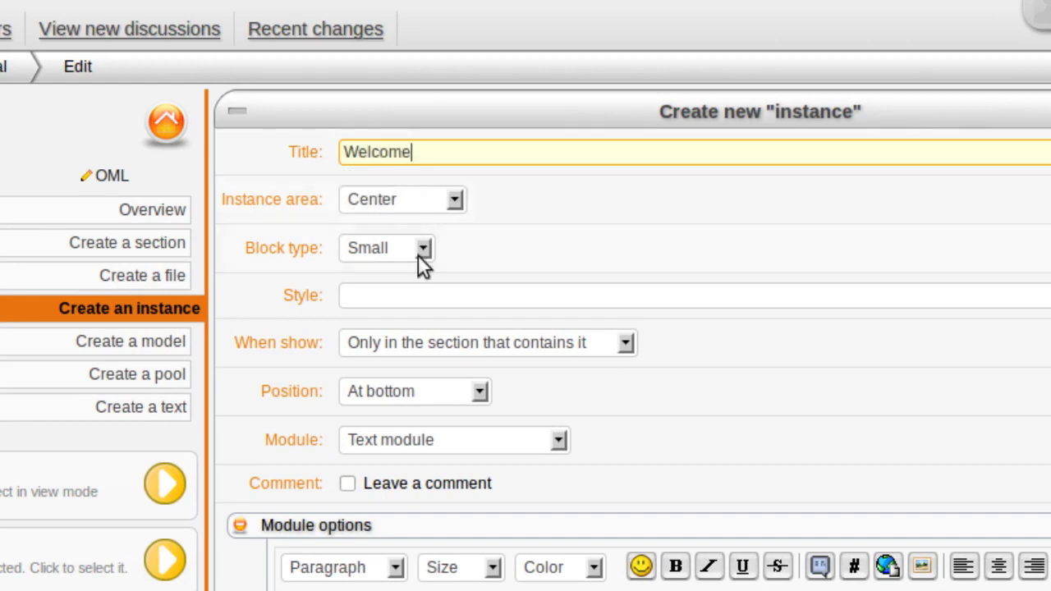
pyautogui.click(376, 199)
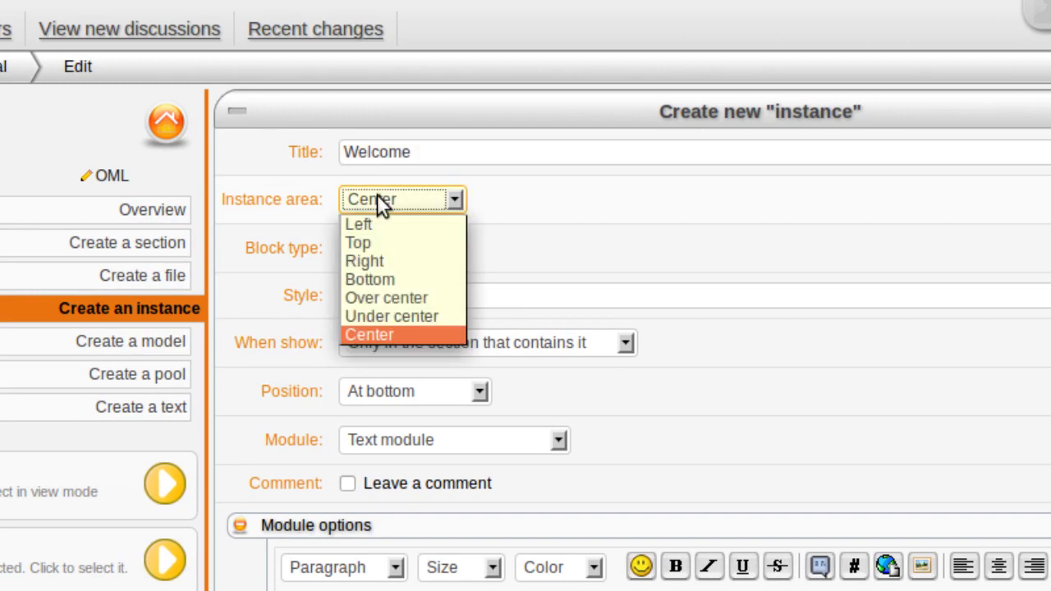
pyautogui.click(377, 197)
pyautogui.click(387, 250)
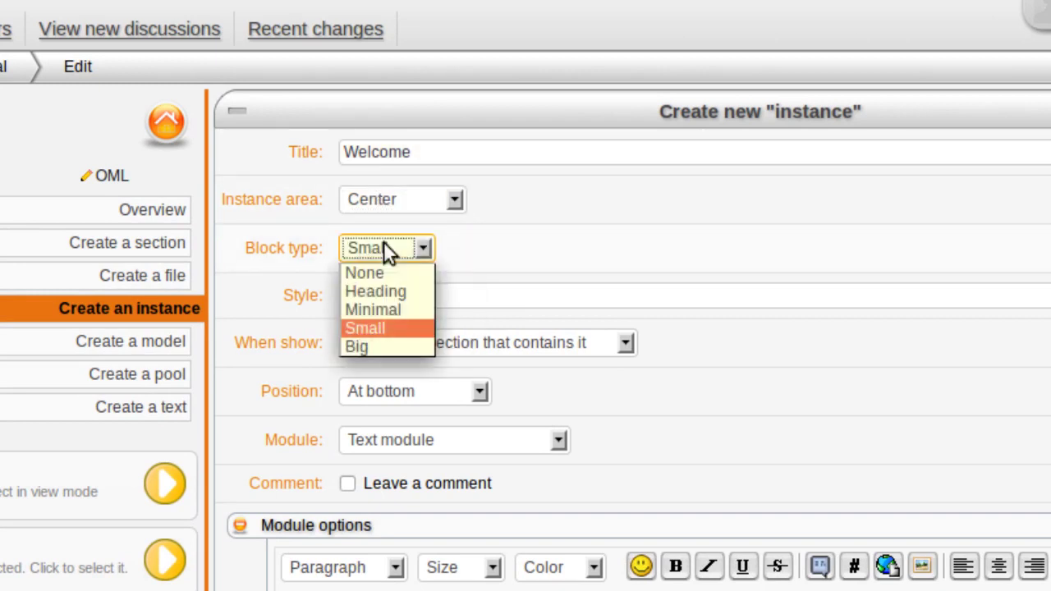
pyautogui.click(383, 244)
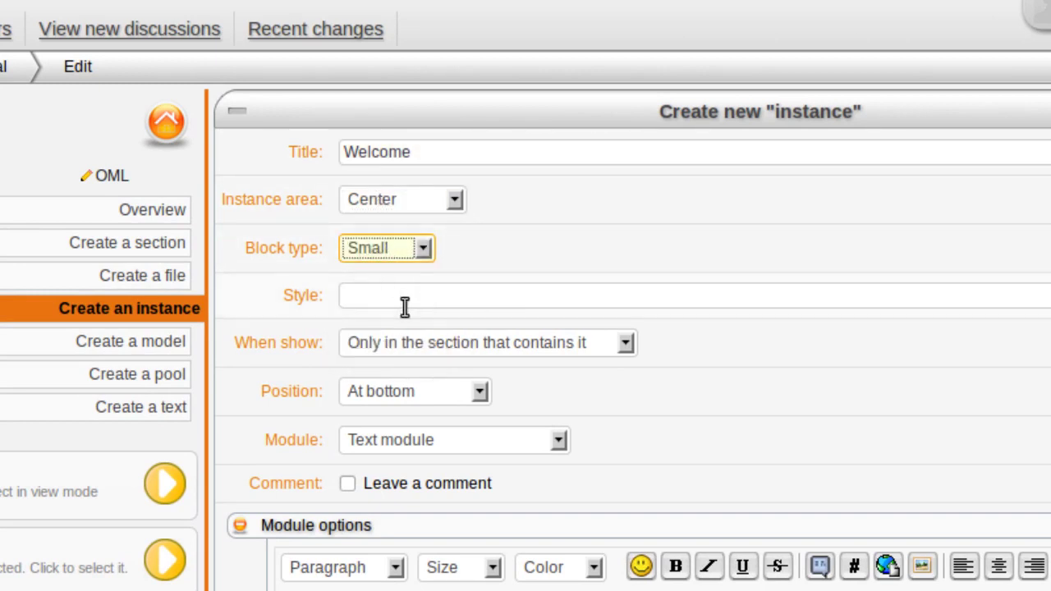
pyautogui.click(430, 348)
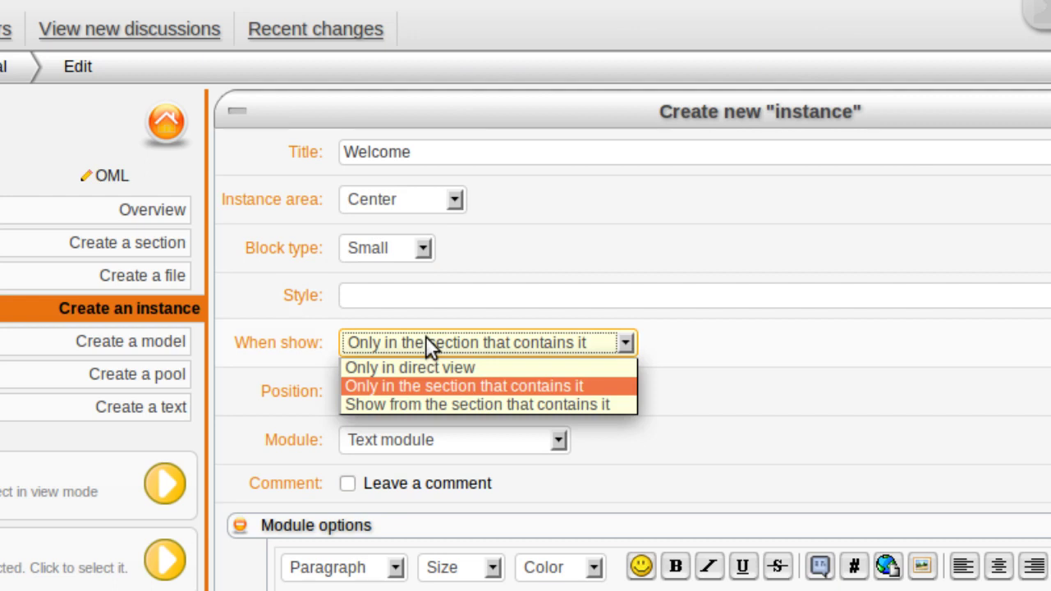
pyautogui.click(425, 336)
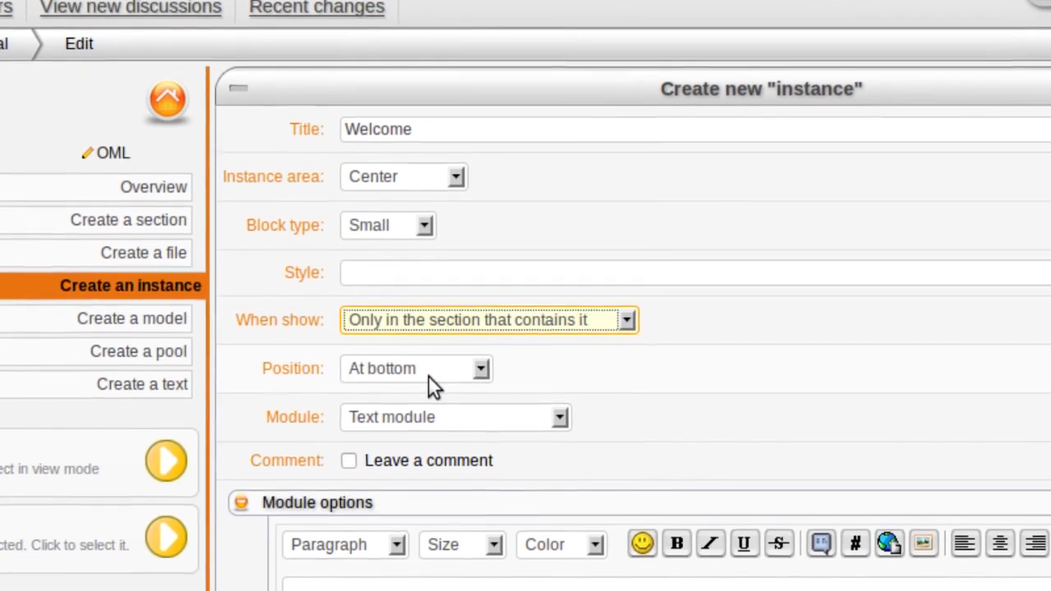
pyautogui.click(428, 392)
pyautogui.click(428, 364)
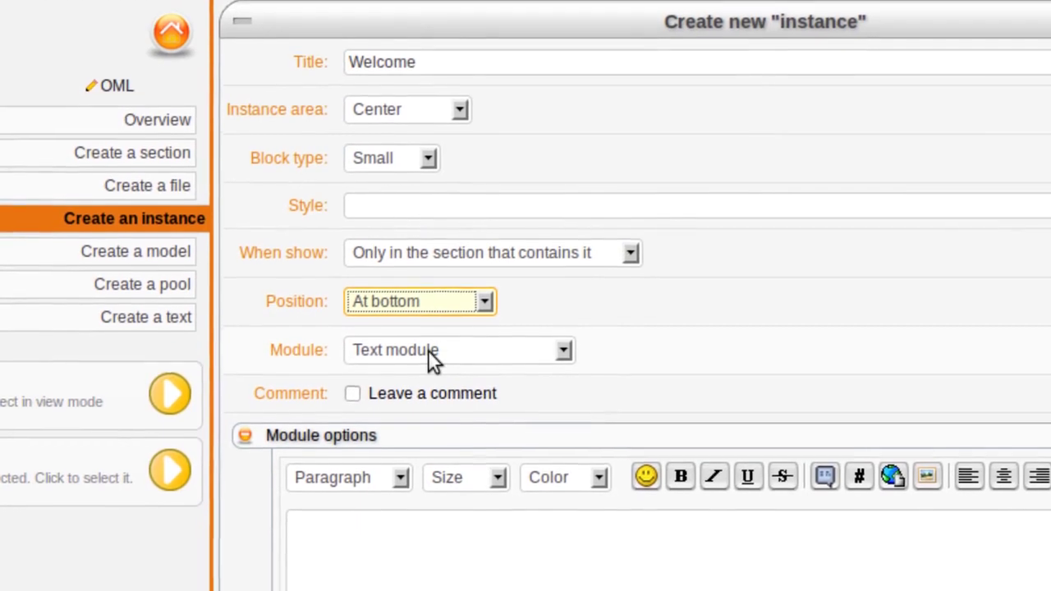
pyautogui.click(427, 350)
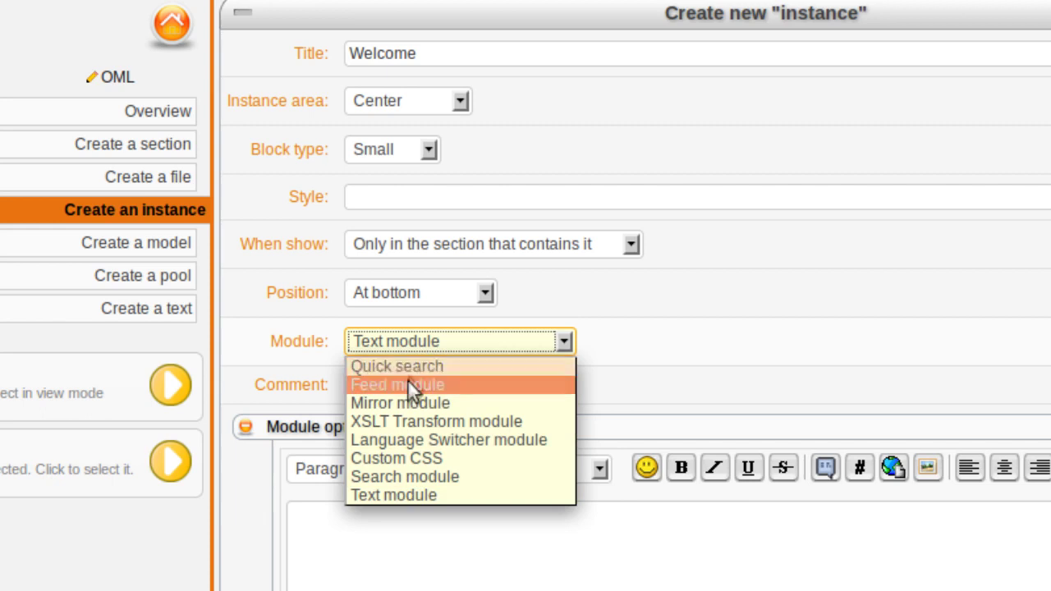
pyautogui.click(408, 492)
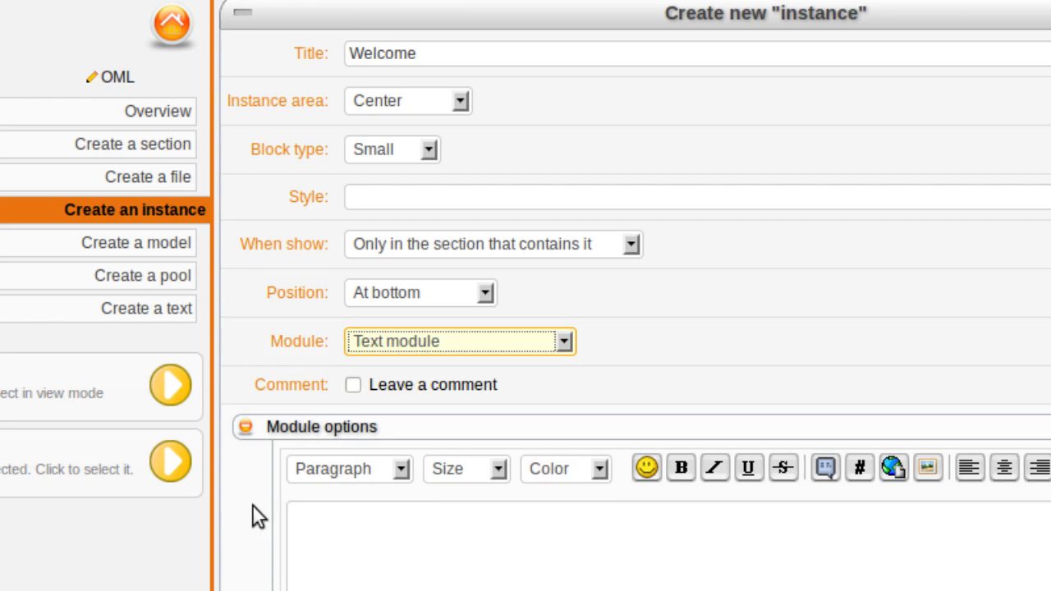
# Step: Paste the centred banner image code as its content, preview it and create the block
pyautogui.scroll(-3, 253, 509)
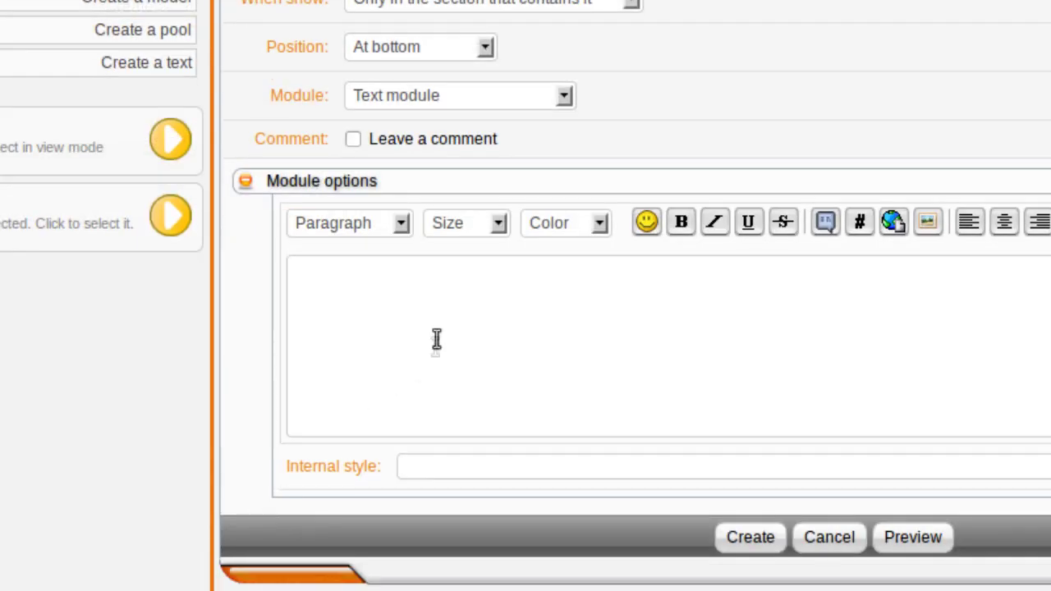
pyautogui.click(436, 339)
pyautogui.hotkey('ctrl', 'v')
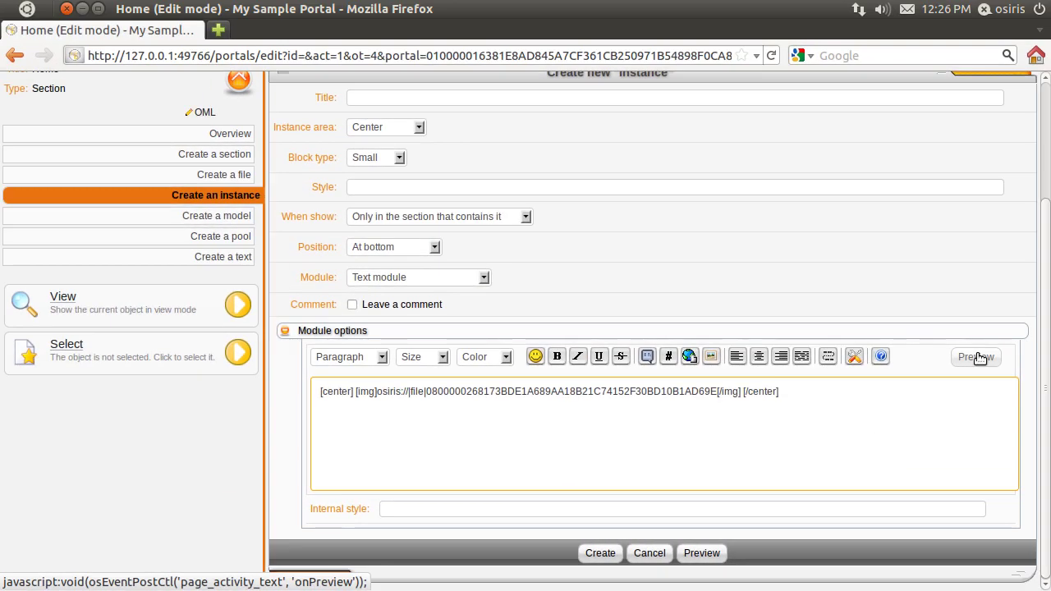
pyautogui.click(977, 357)
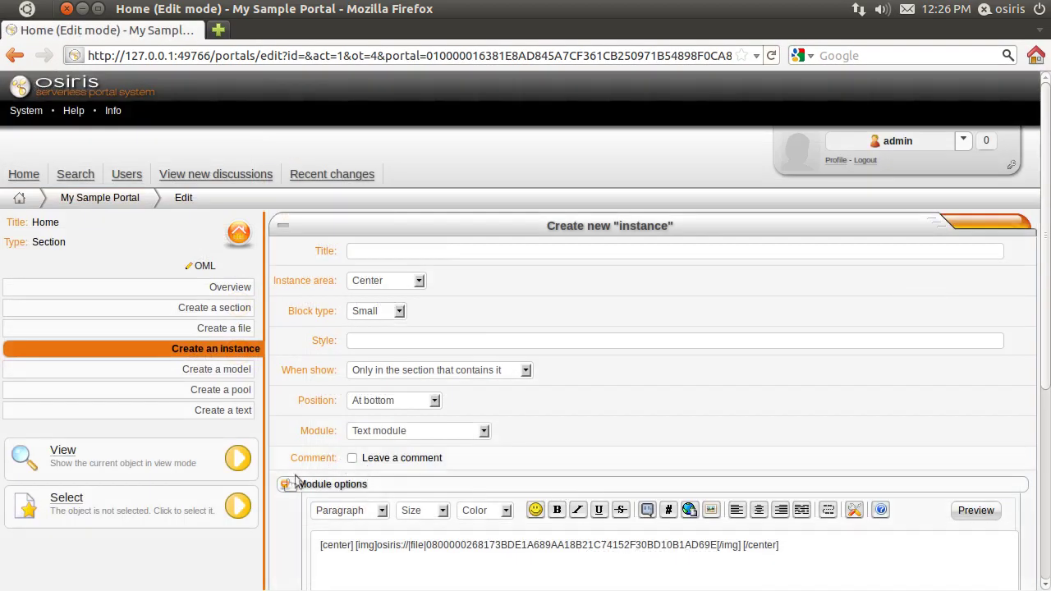
pyautogui.scroll(-6, 292, 488)
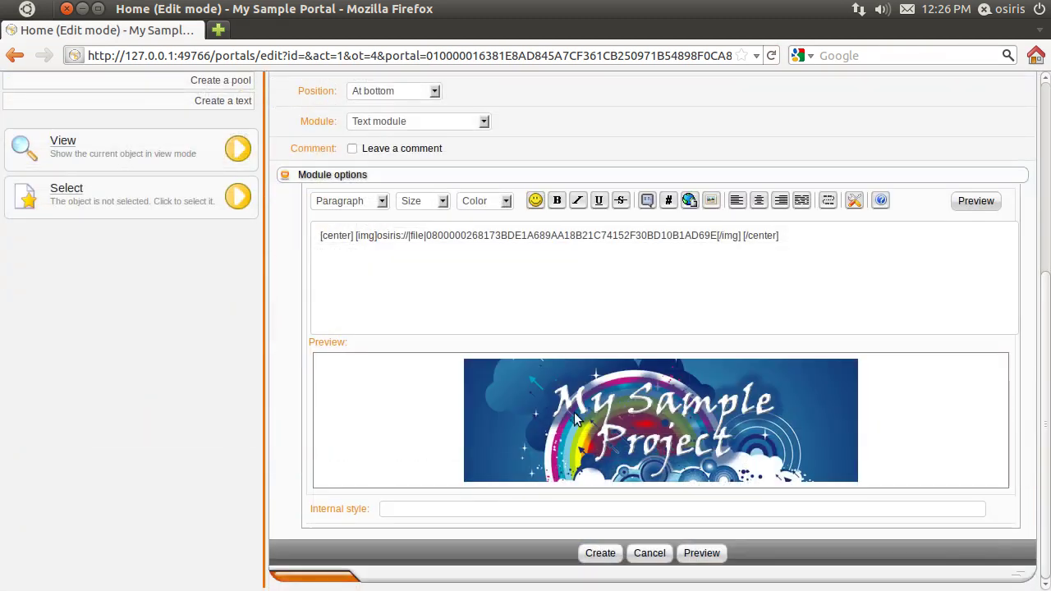
pyautogui.click(600, 552)
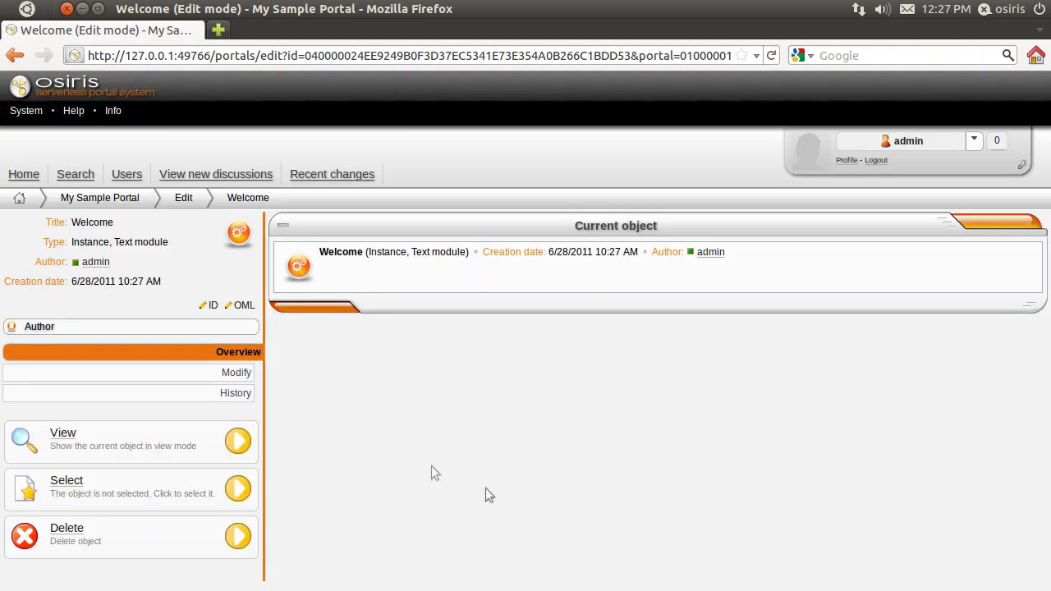
pyautogui.click(186, 199)
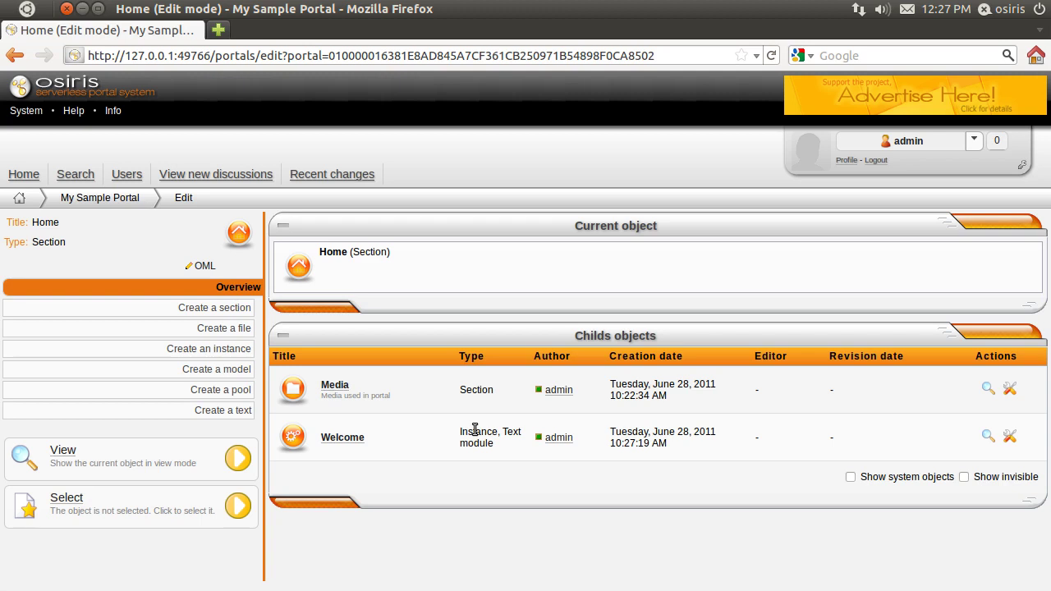
pyautogui.click(64, 448)
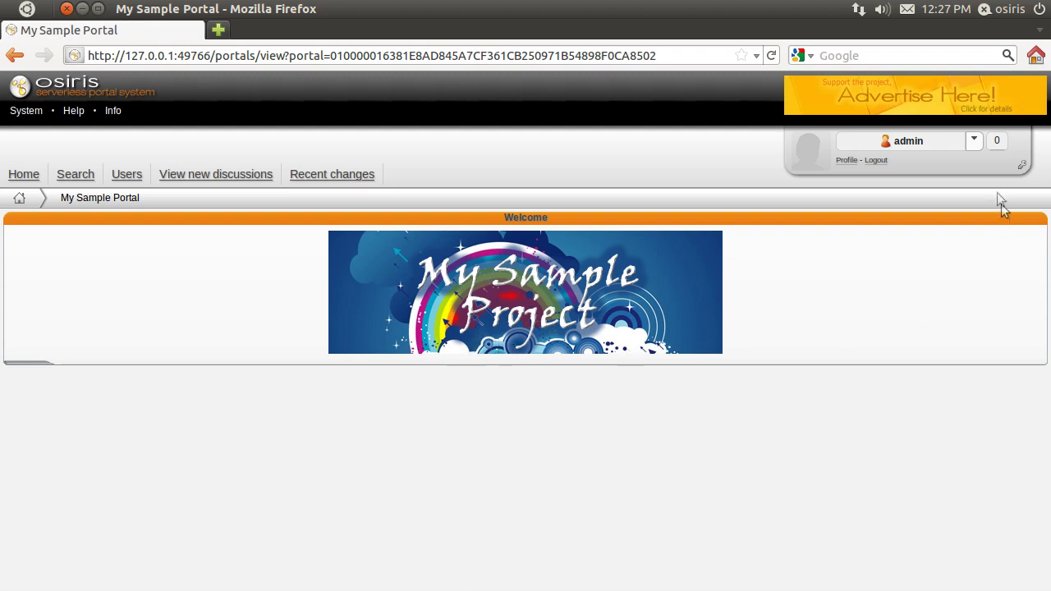
pyautogui.click(1022, 167)
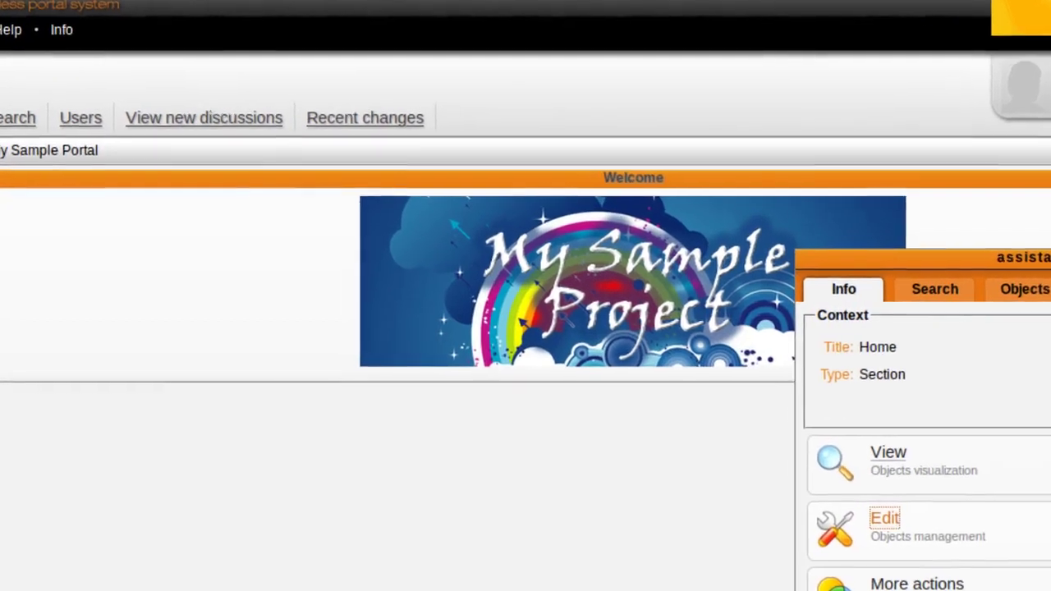
pyautogui.click(836, 503)
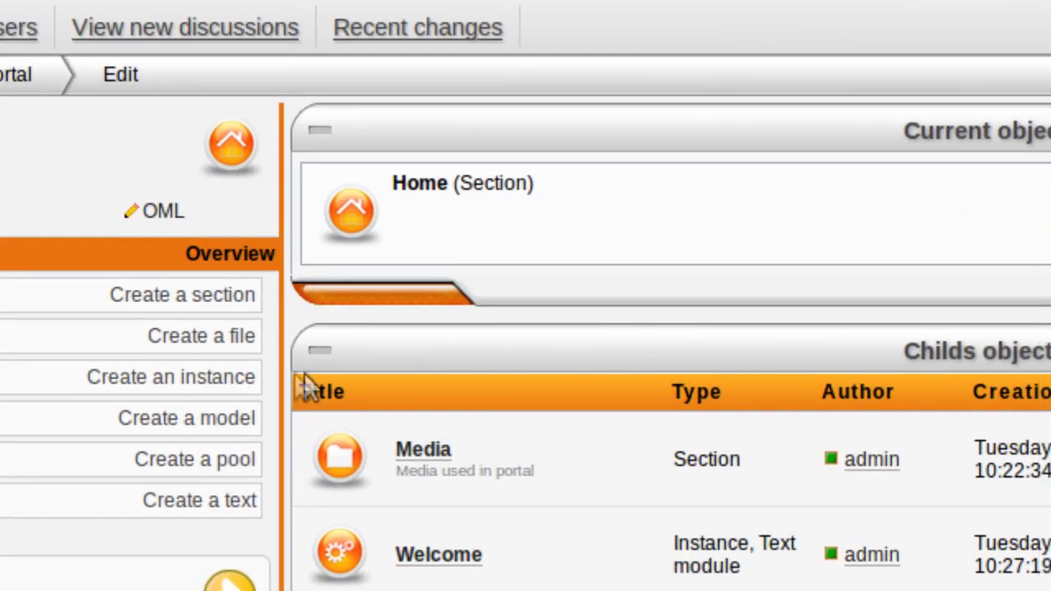
pyautogui.click(246, 309)
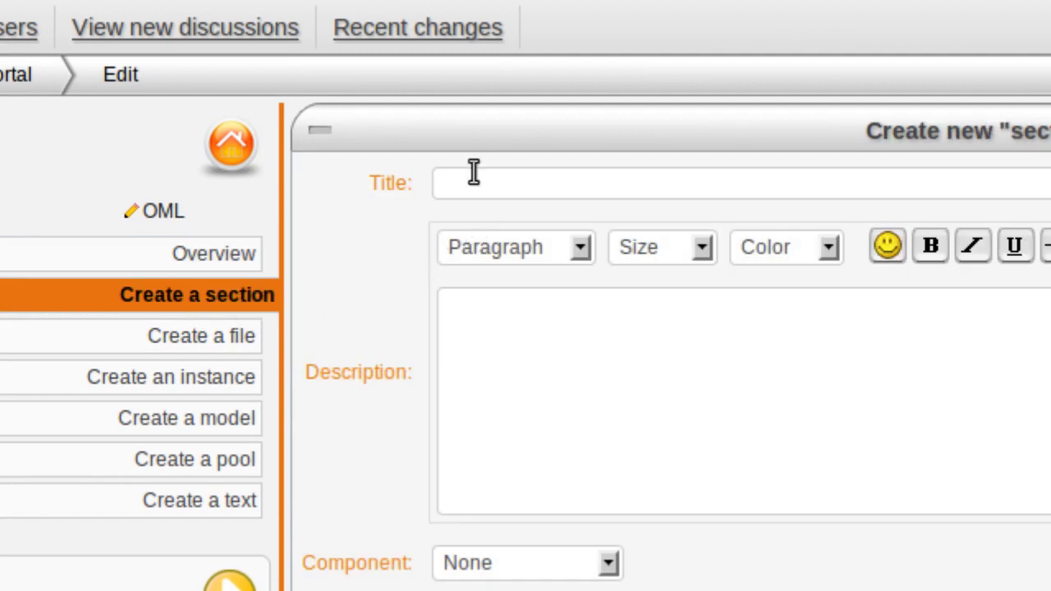
# Step: Create a section titled Forums using the 'Forums - section' component
pyautogui.click(473, 176)
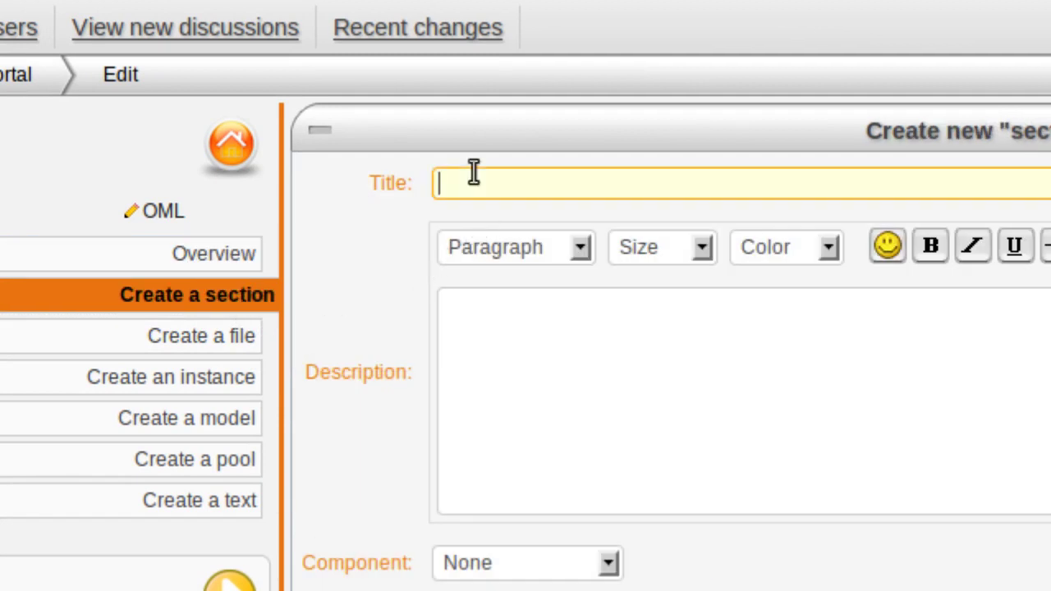
pyautogui.write('Forms')
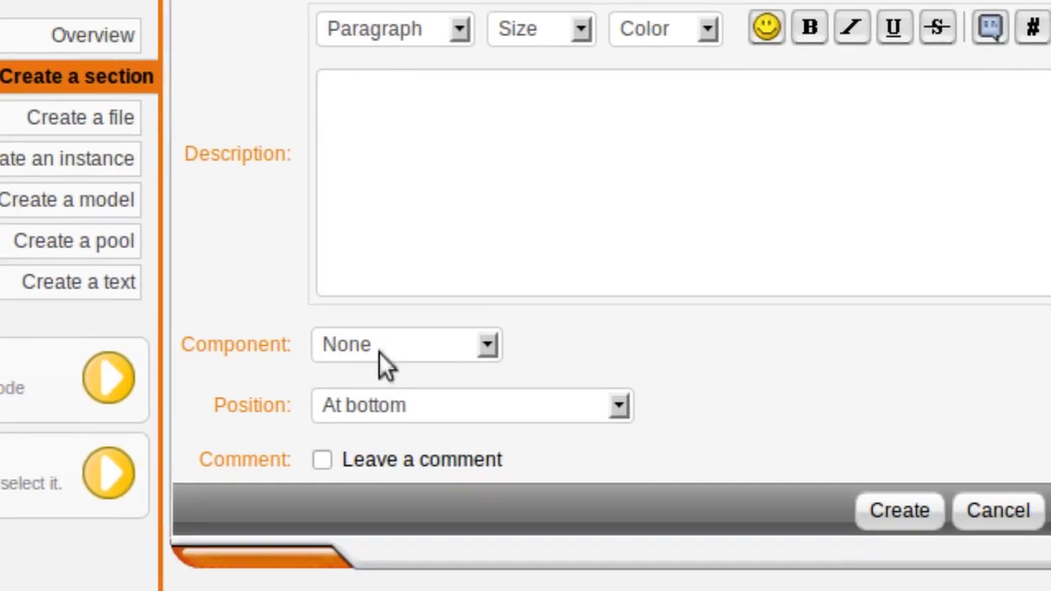
pyautogui.click(499, 567)
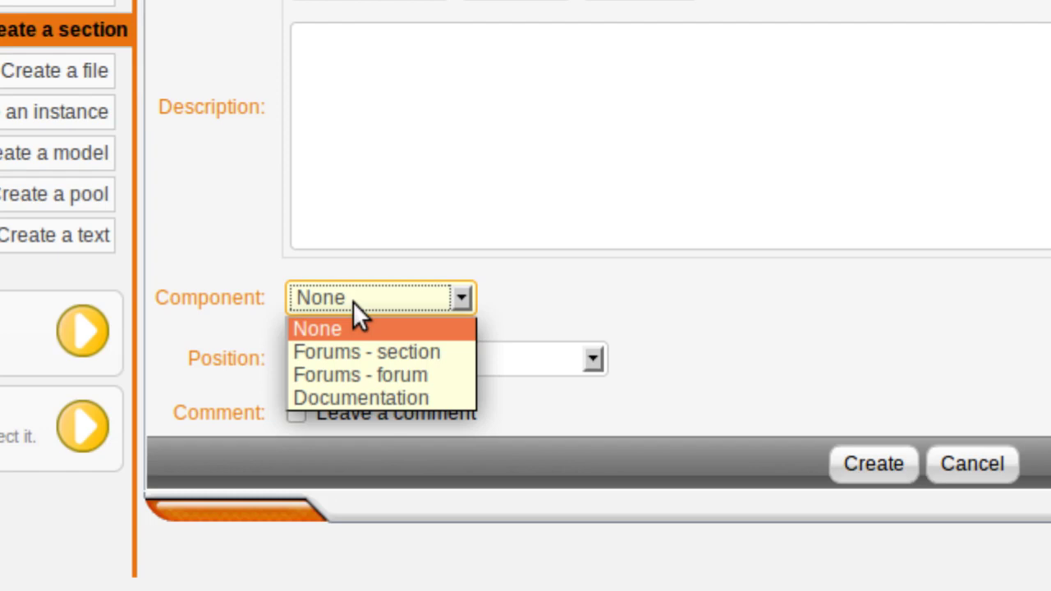
pyautogui.click(379, 352)
pyautogui.click(568, 333)
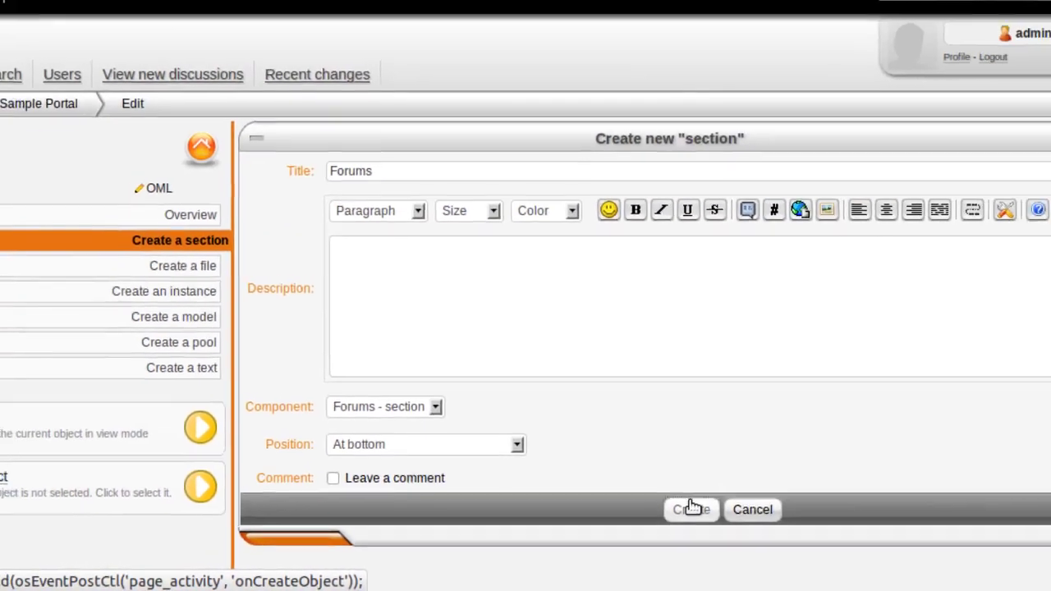
pyautogui.click(875, 462)
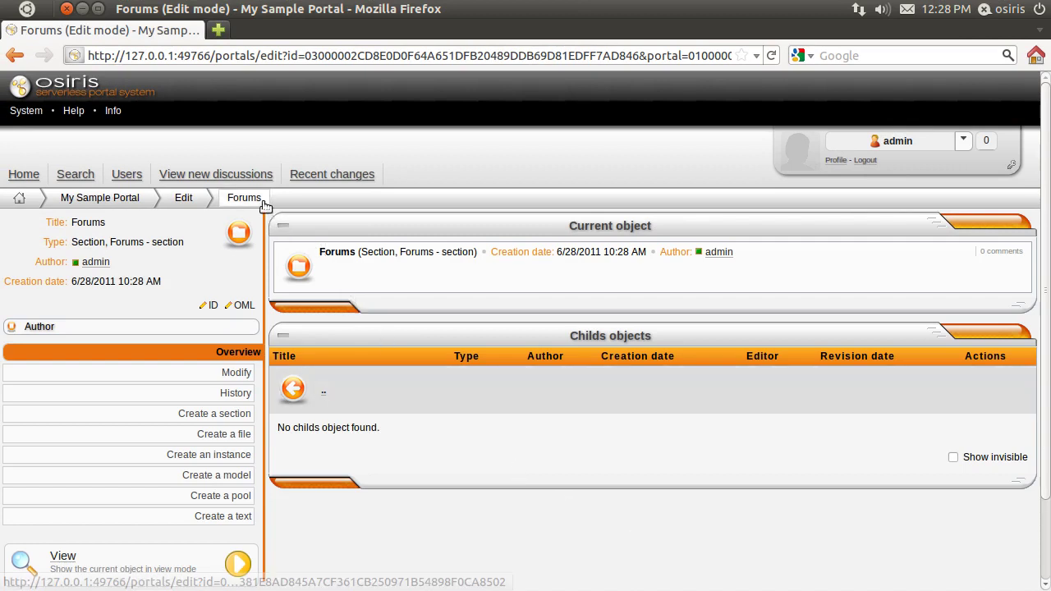
pyautogui.click(235, 417)
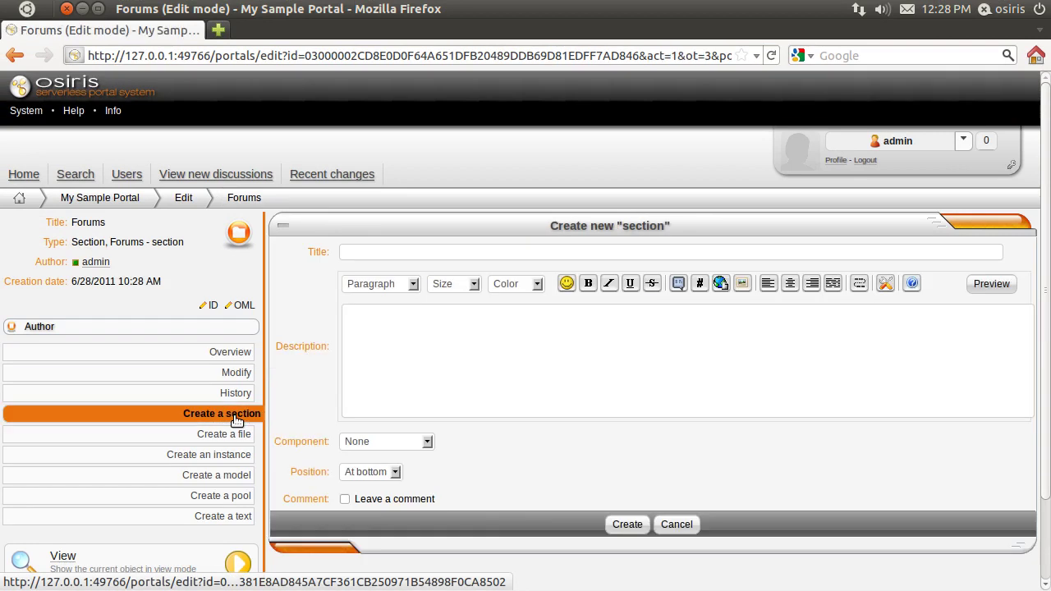
# Step: Create a 'News' forum with the 'Forums - forum' component inside Forums
pyautogui.click(373, 246)
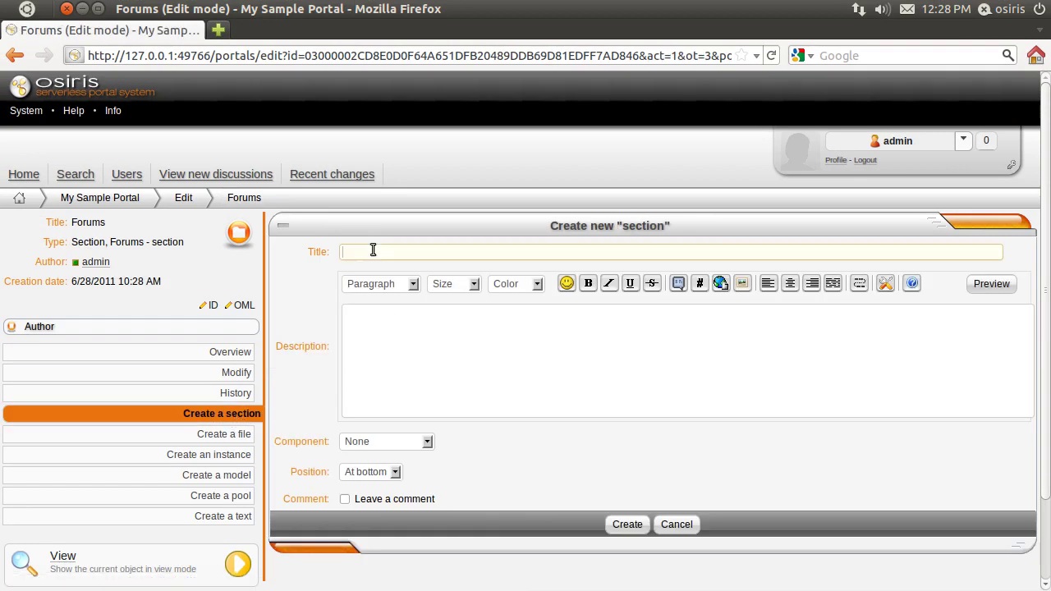
pyautogui.write('News')
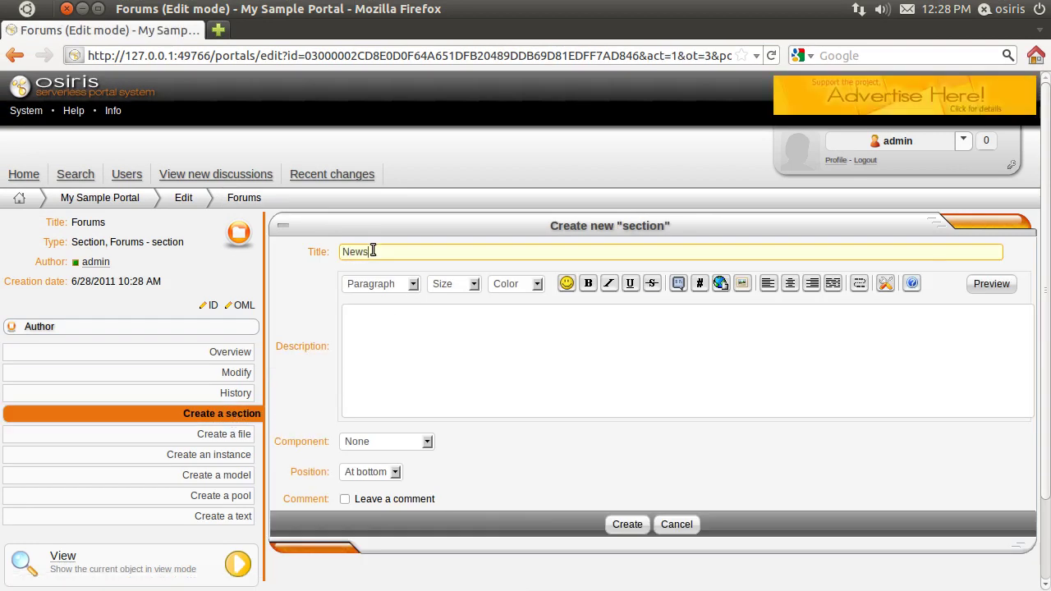
pyautogui.click(377, 443)
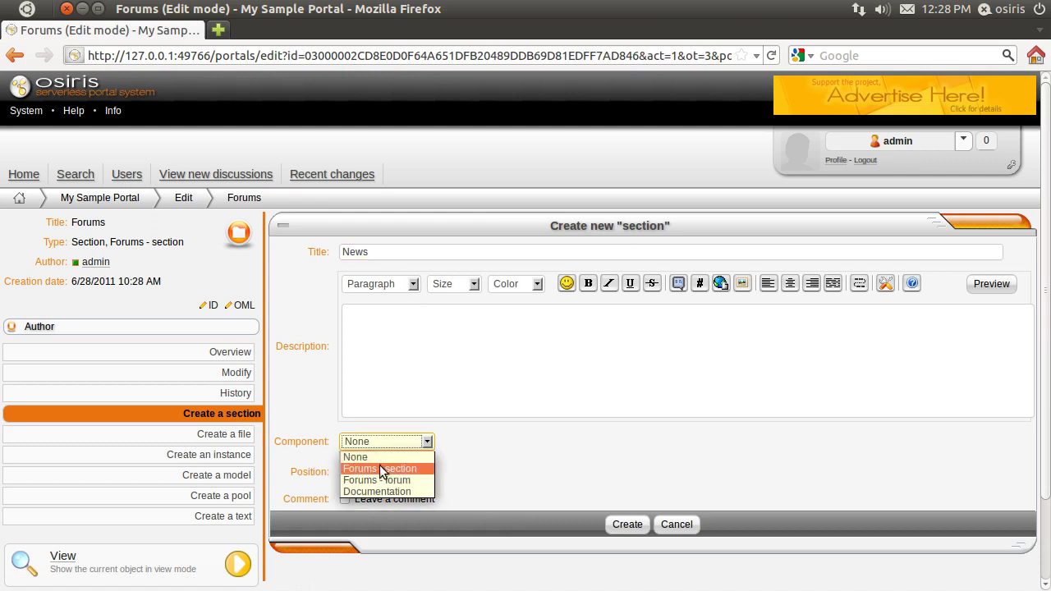
pyautogui.click(388, 480)
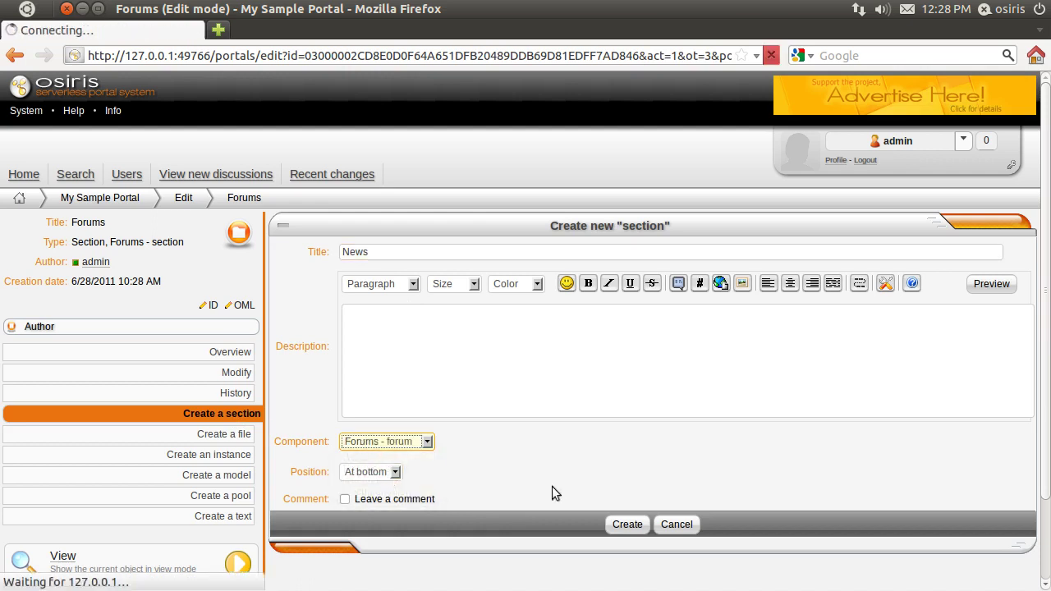
pyautogui.click(627, 525)
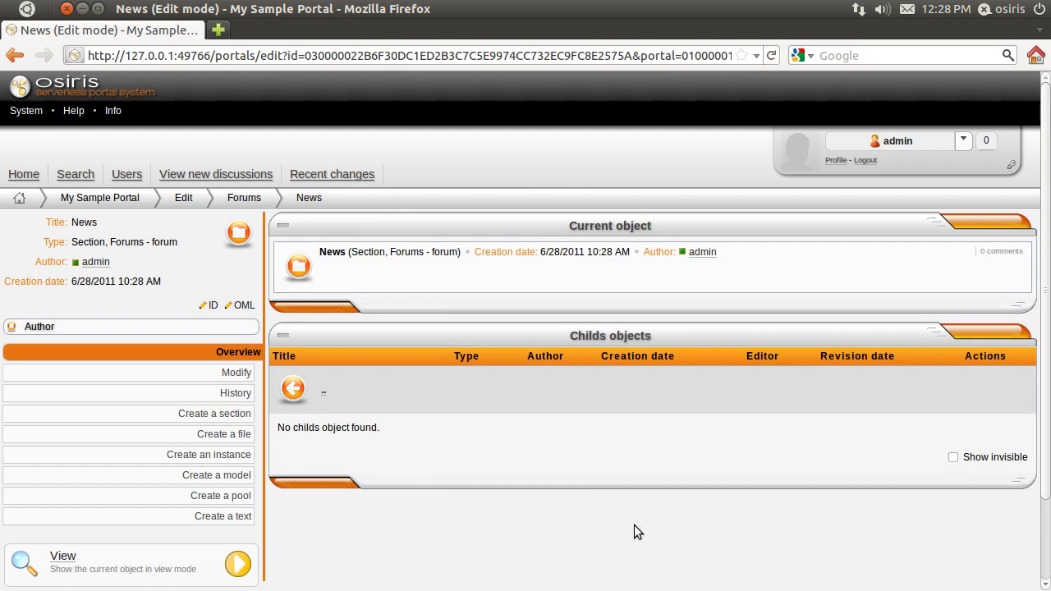
# Step: Back in Forums, create a 'Chit Chat' forum, also using 'Forums - forum'
pyautogui.click(322, 390)
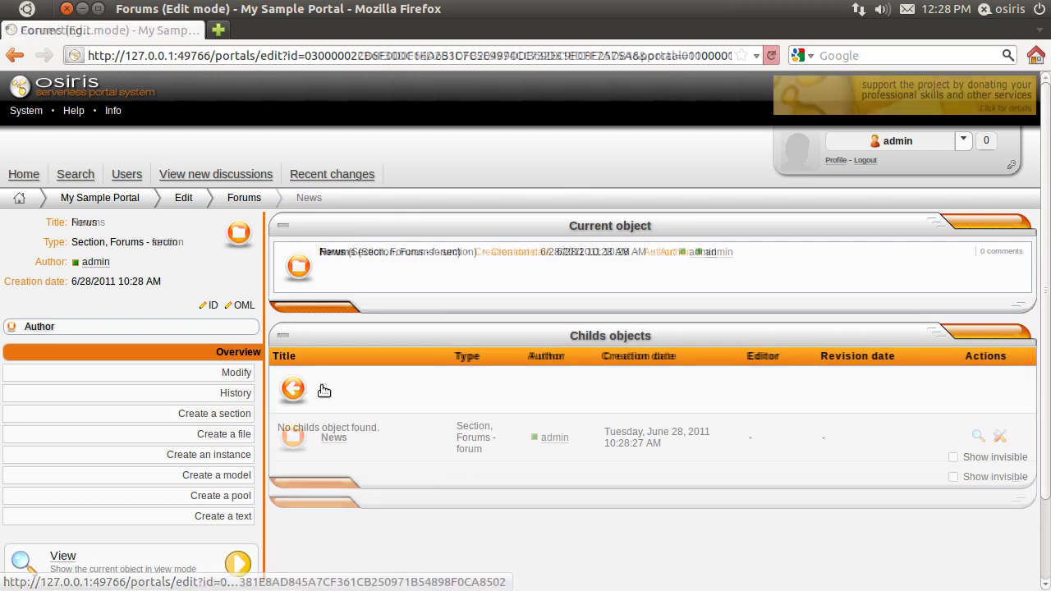
pyautogui.click(237, 416)
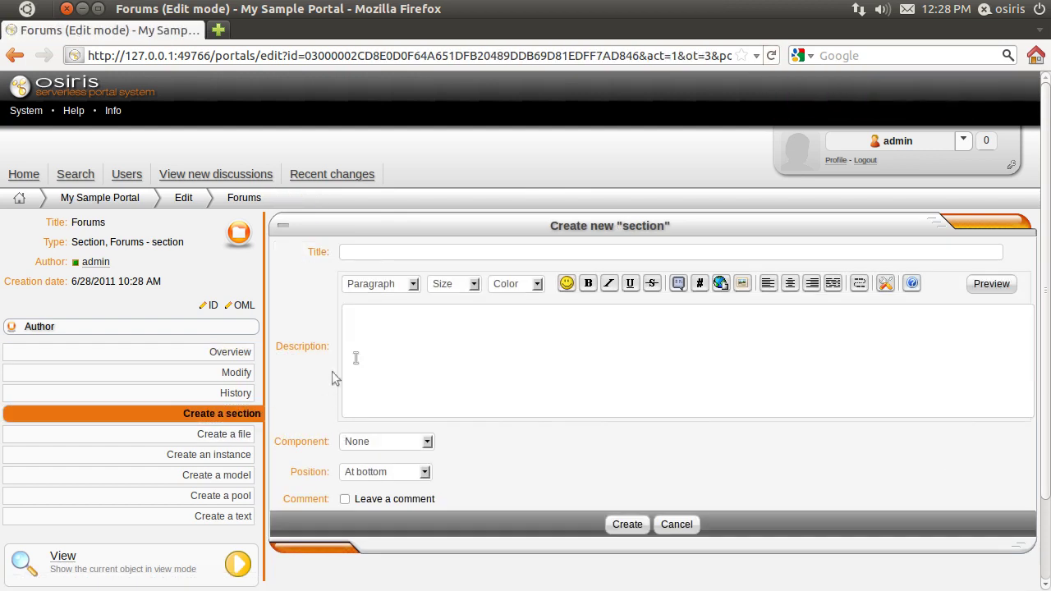
pyautogui.click(376, 252)
pyautogui.write('Chit Chat')
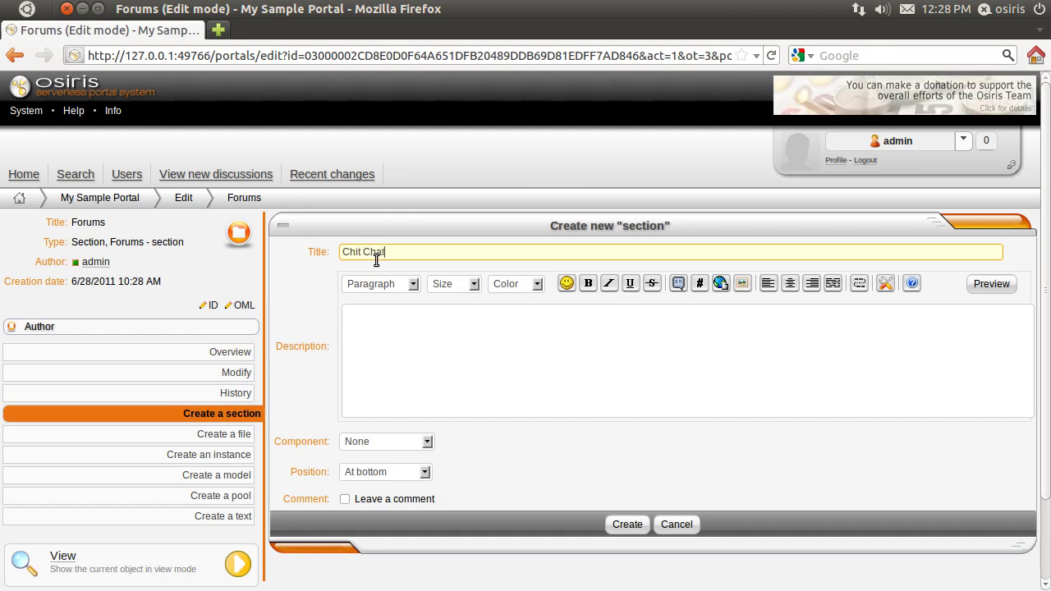
pyautogui.click(386, 442)
pyautogui.click(392, 482)
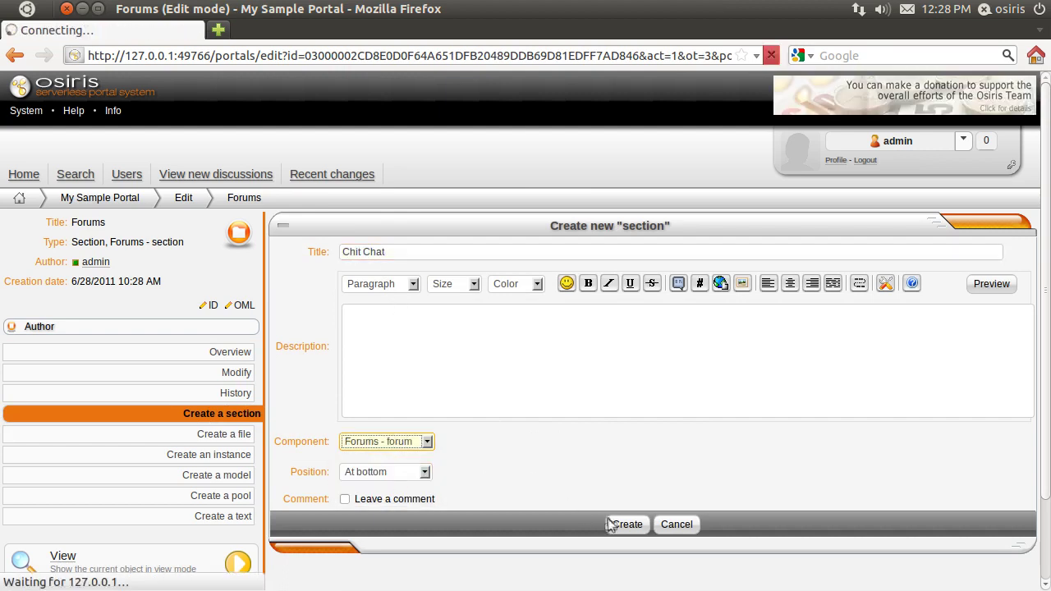
pyautogui.click(619, 523)
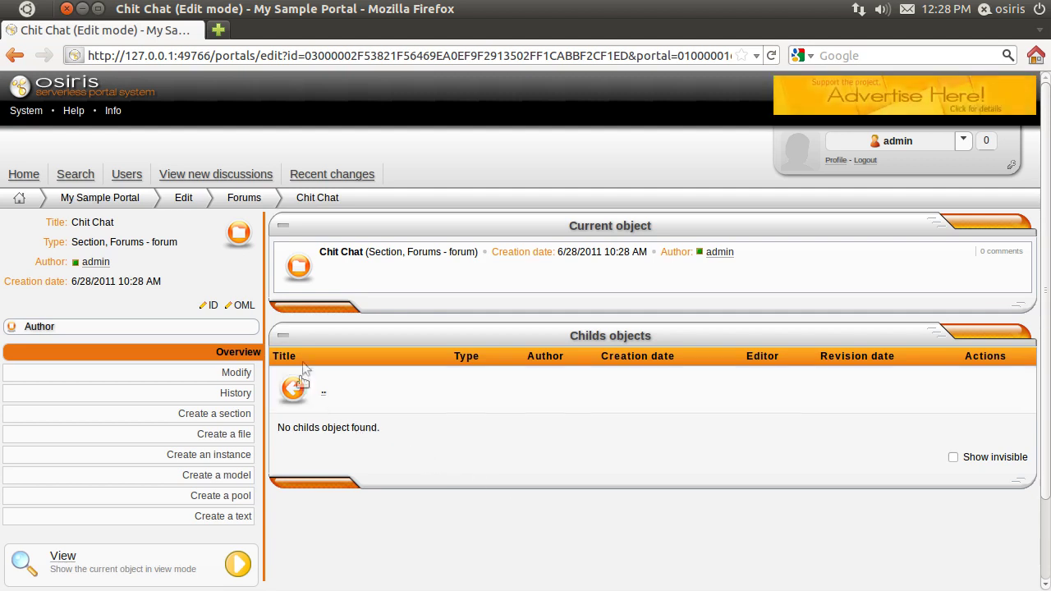
# Step: Copy the Forums section's OML link code, then go back to Home's edit page
pyautogui.click(256, 199)
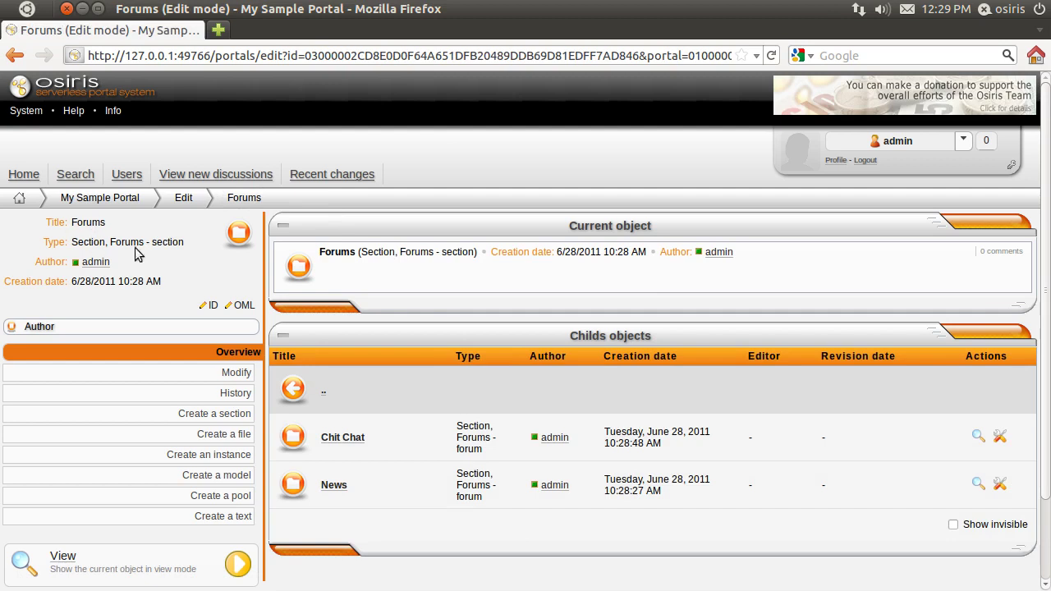
pyautogui.click(244, 306)
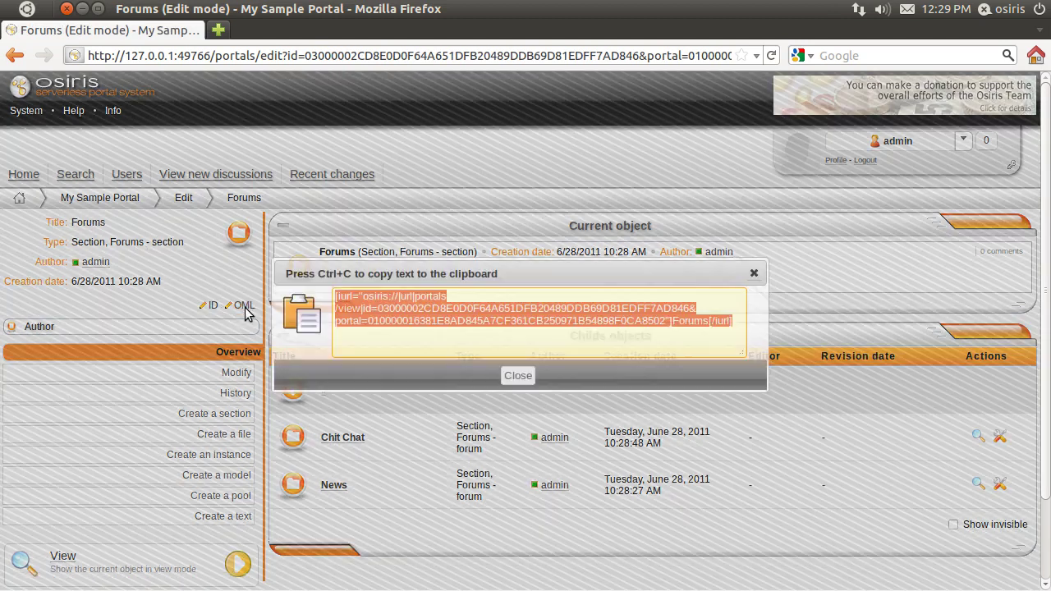
pyautogui.rightClick(415, 314)
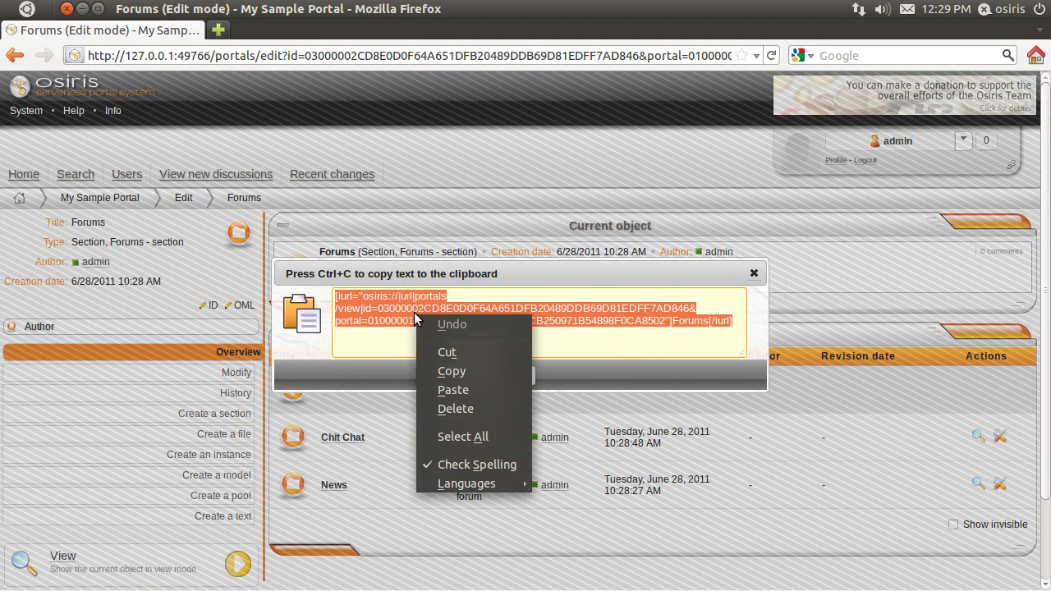
pyautogui.click(450, 371)
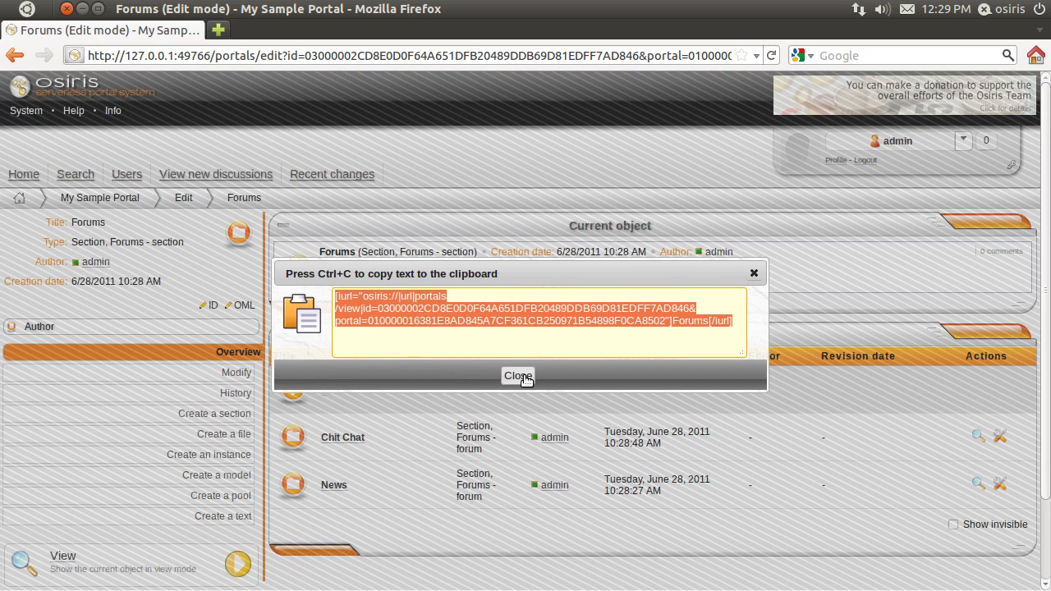
pyautogui.click(518, 376)
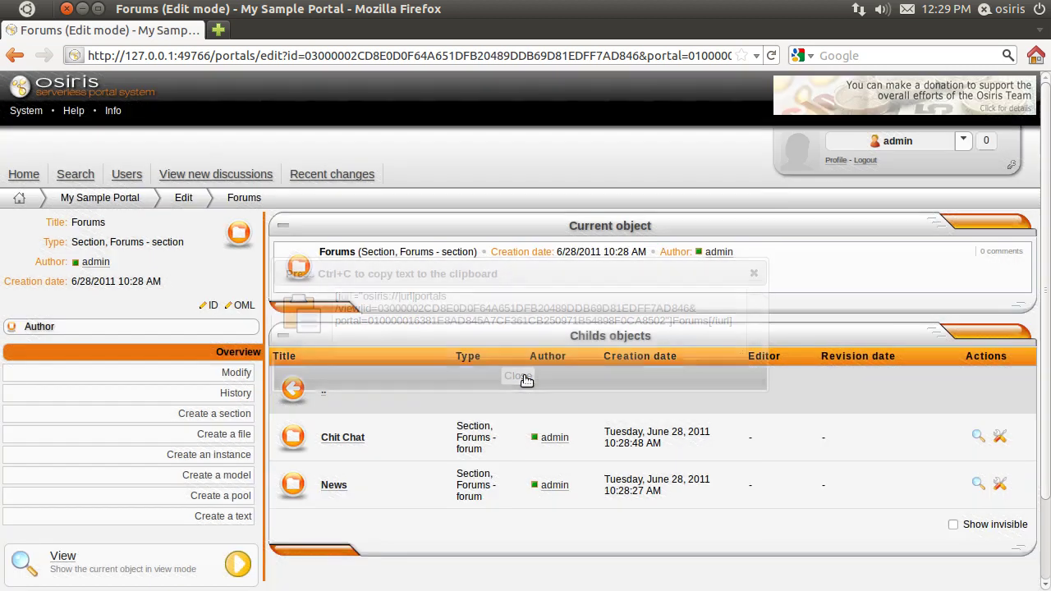
pyautogui.click(197, 204)
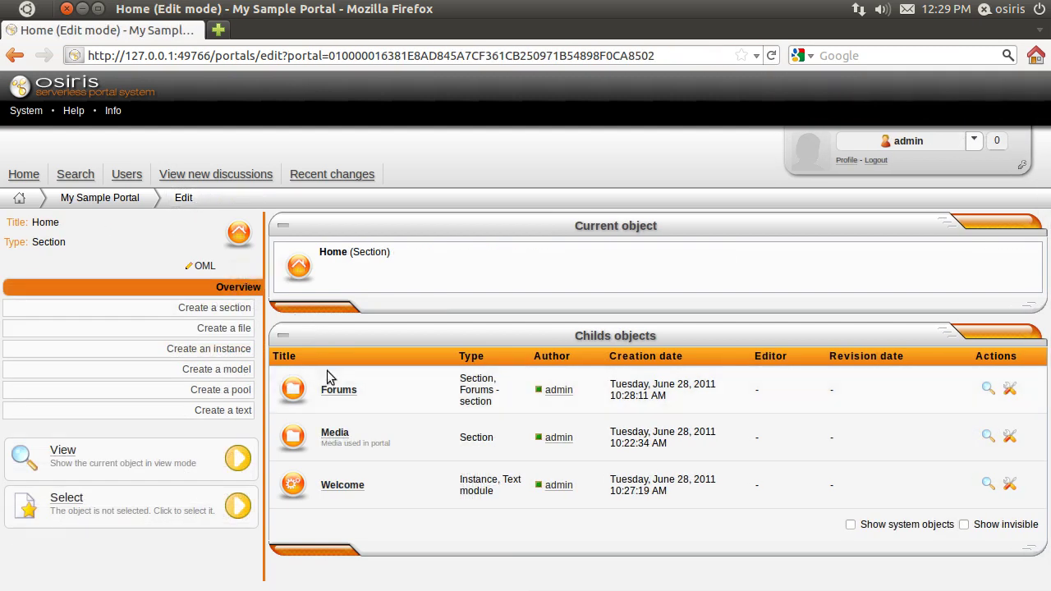
# Step: Paste a Forums link on a new line after the Welcome module's [/img] banner tag and save
pyautogui.click(342, 485)
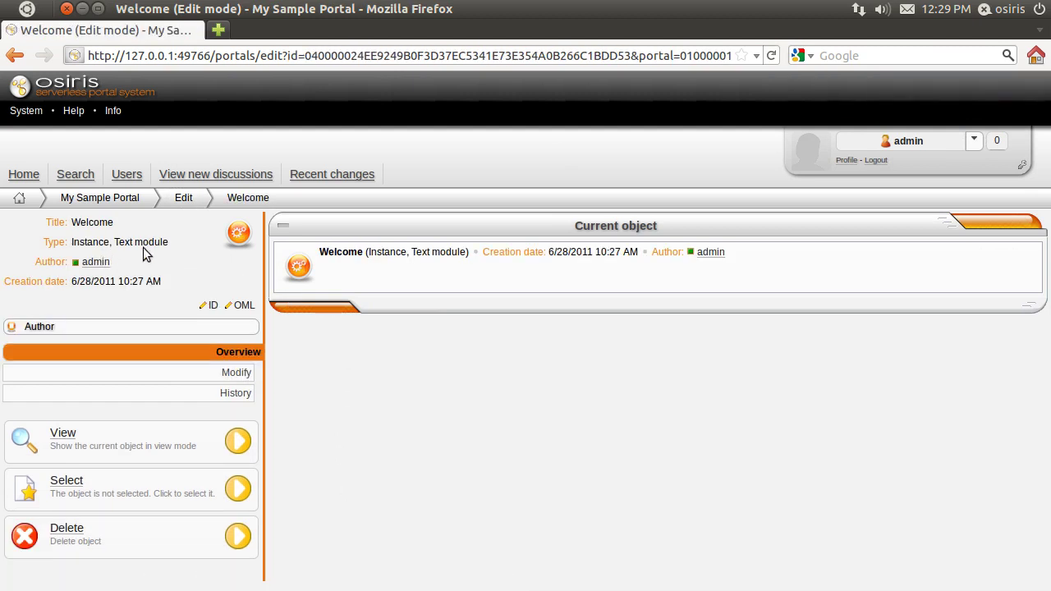
pyautogui.click(242, 374)
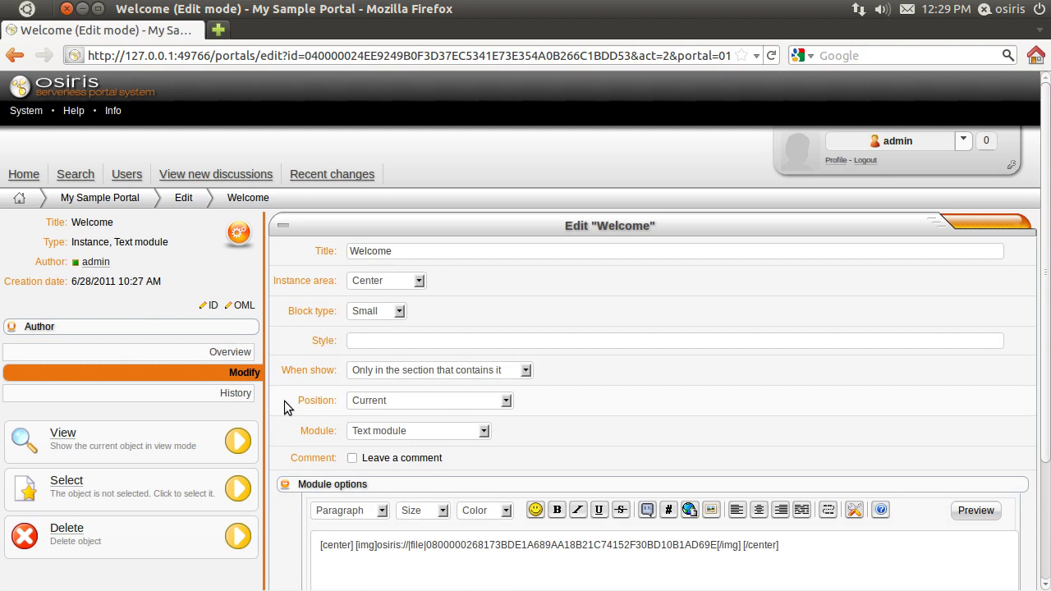
pyautogui.scroll(-2, 284, 400)
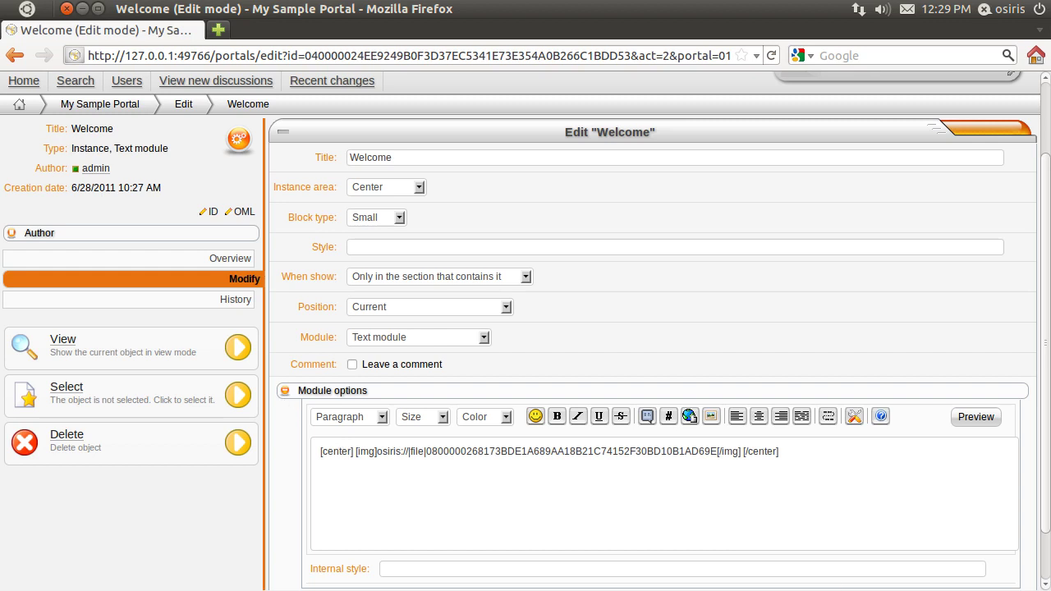
pyautogui.click(741, 451)
pyautogui.press('Return')
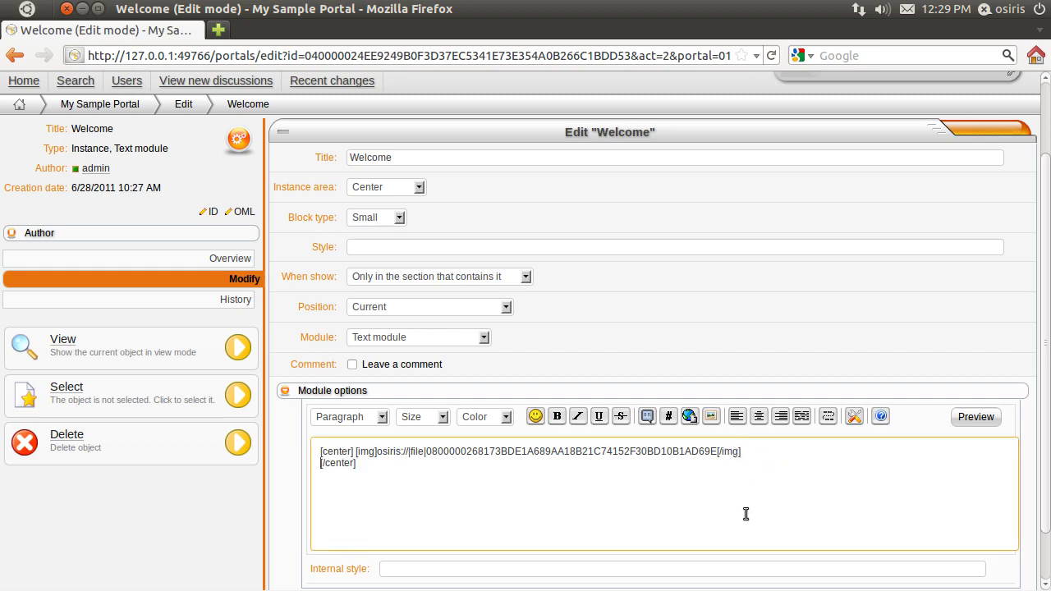
pyautogui.press('Return')
pyautogui.rightClick(602, 466)
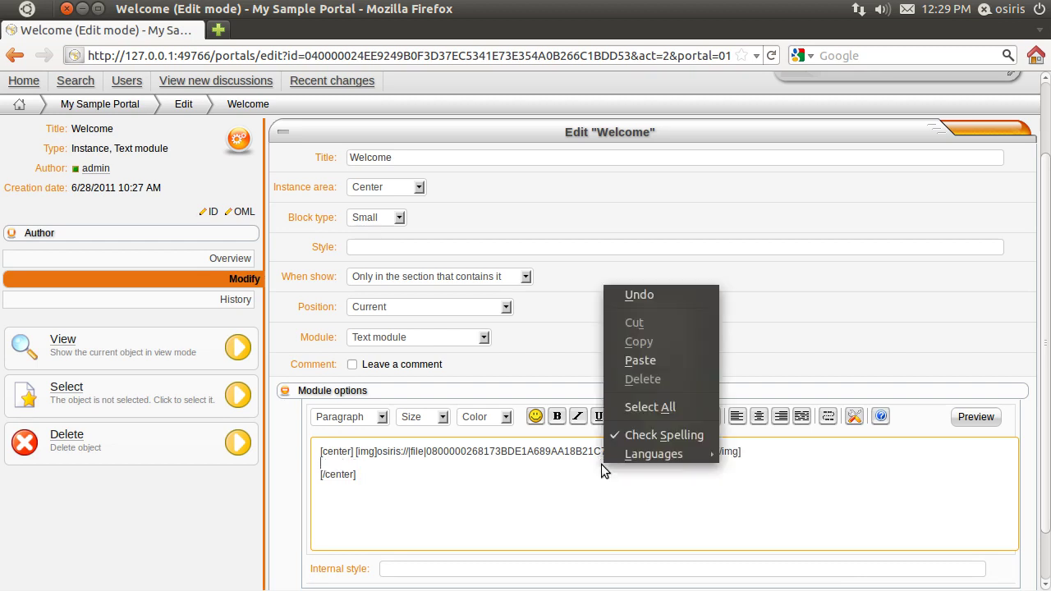
pyautogui.click(649, 362)
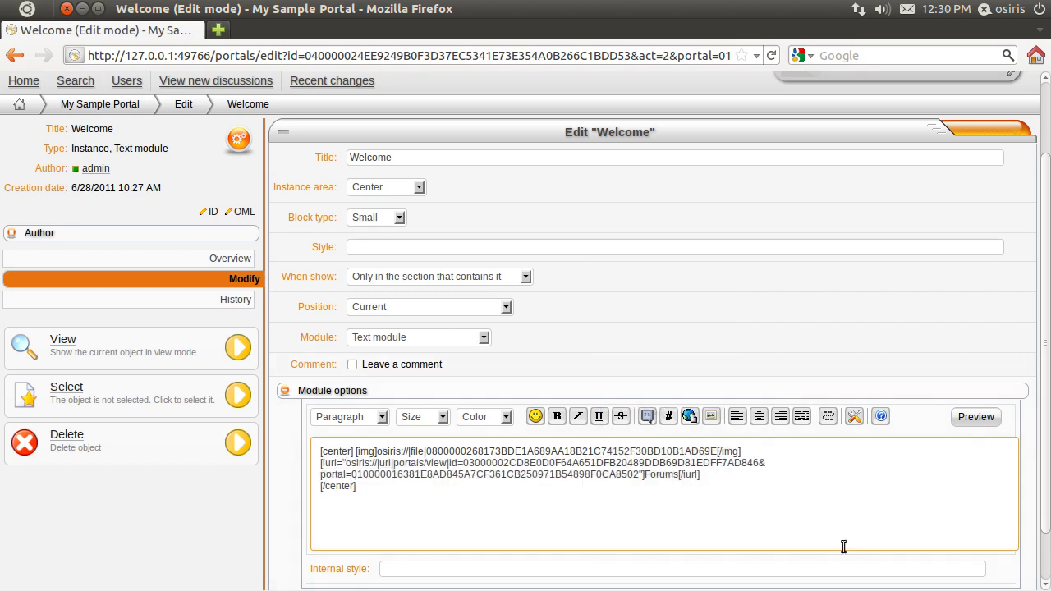
pyautogui.scroll(-2, 761, 483)
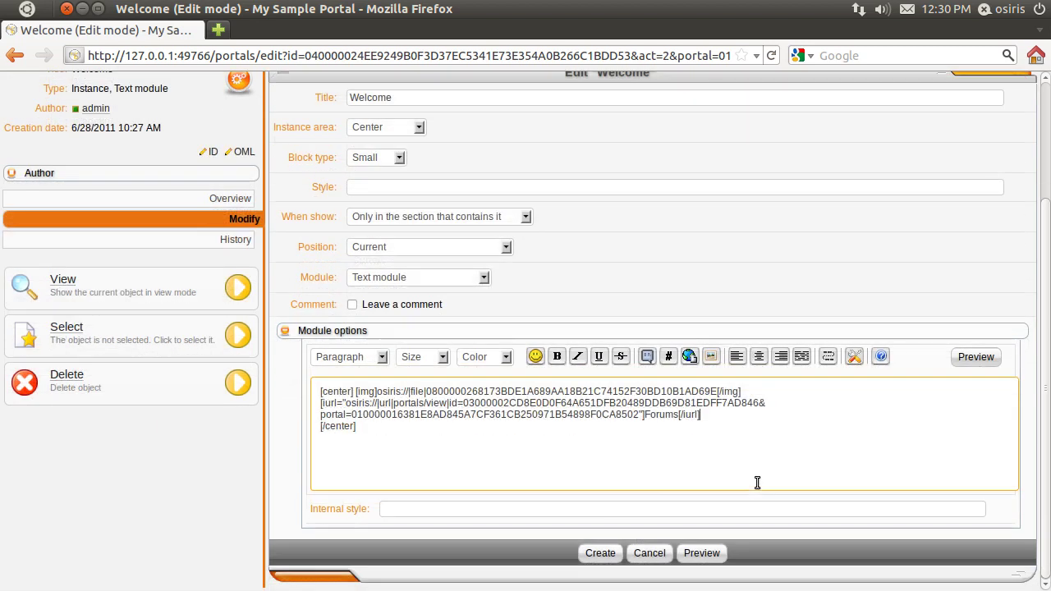
pyautogui.click(601, 556)
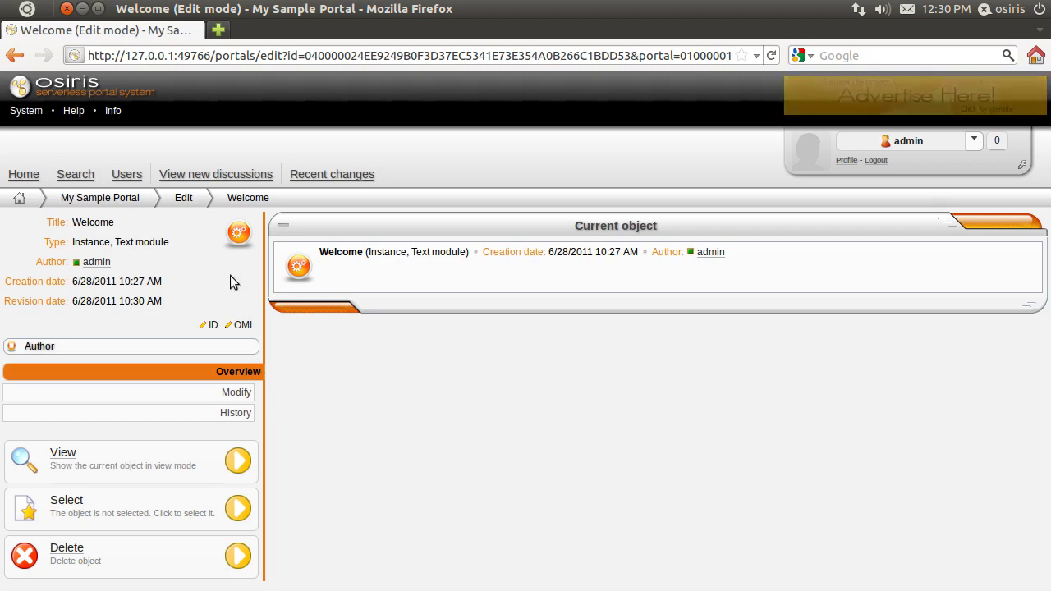
# Step: Go to the portal's public home page, follow the new Forums link, and enter Chit Chat
pyautogui.click(185, 201)
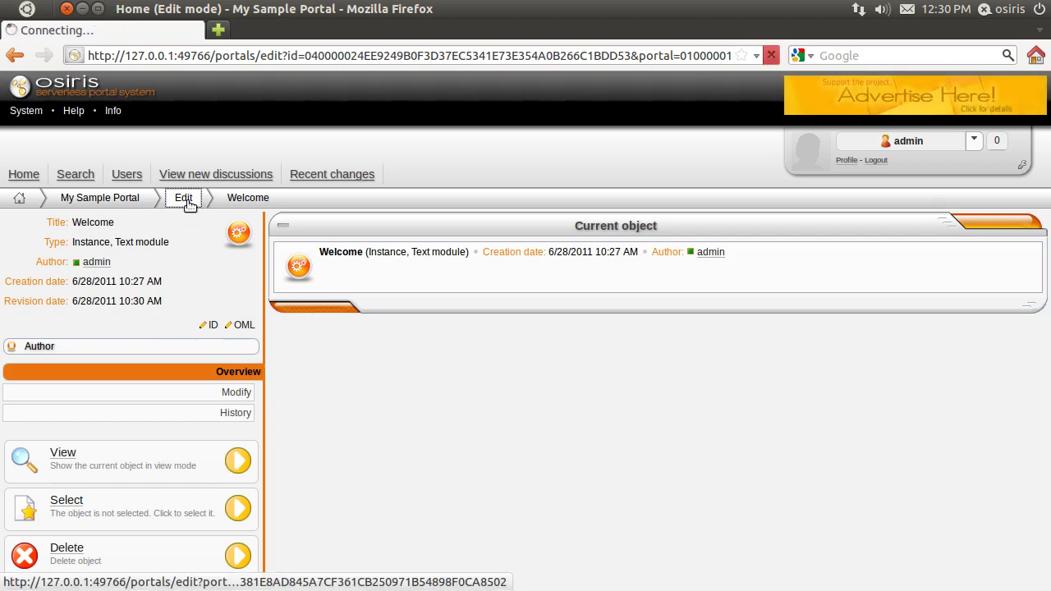
pyautogui.click(136, 199)
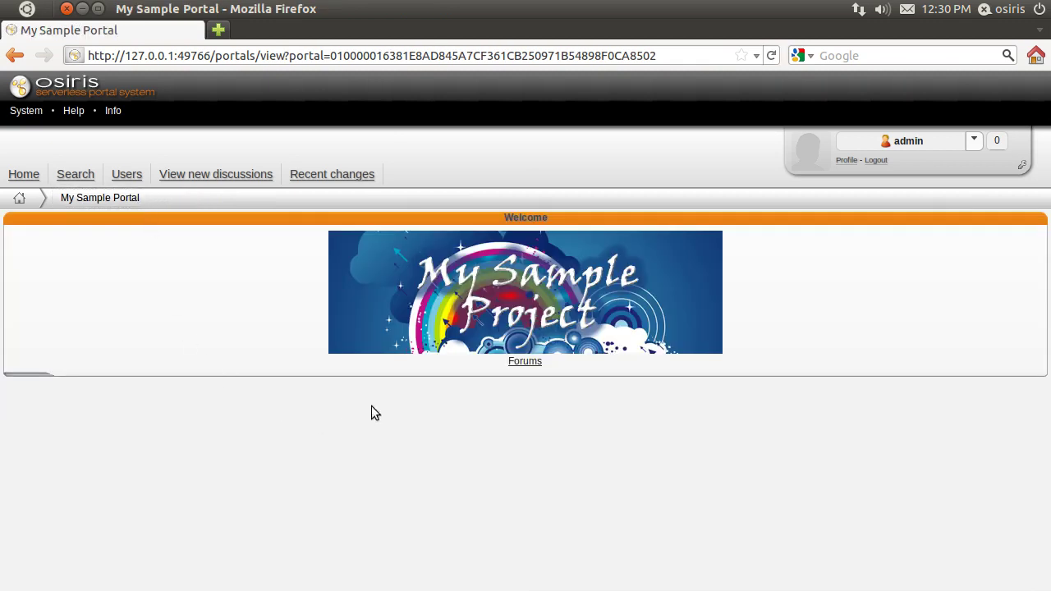
pyautogui.click(518, 361)
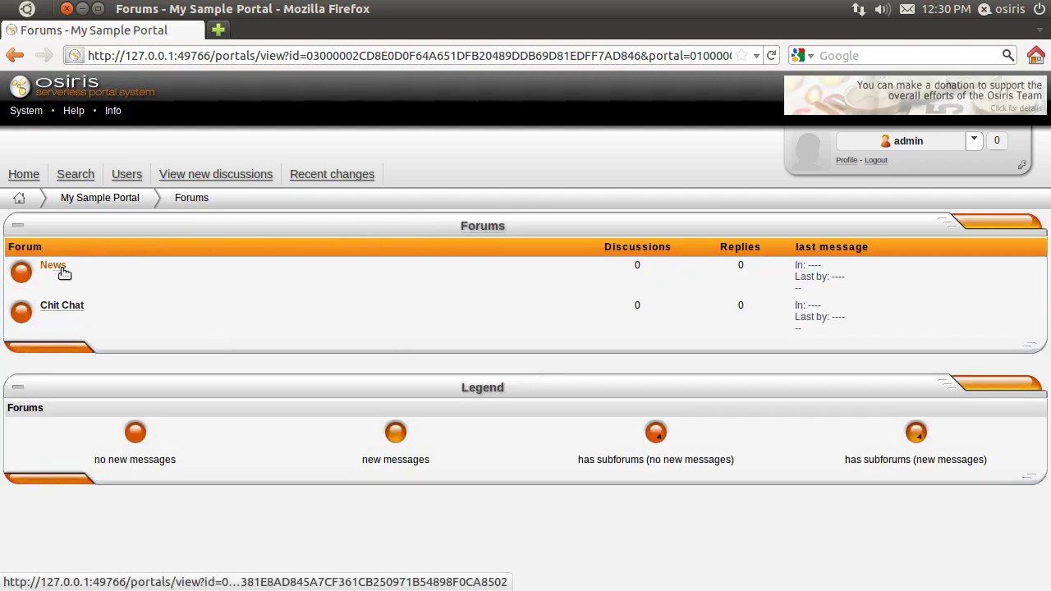
pyautogui.click(73, 306)
# Step: Create the Chit Chat topic 'Hi To All' with the message 'Hi, i'm new' and publish it
pyautogui.click(769, 228)
pyautogui.click(116, 255)
pyautogui.write('Hi To All!')
pyautogui.click(120, 388)
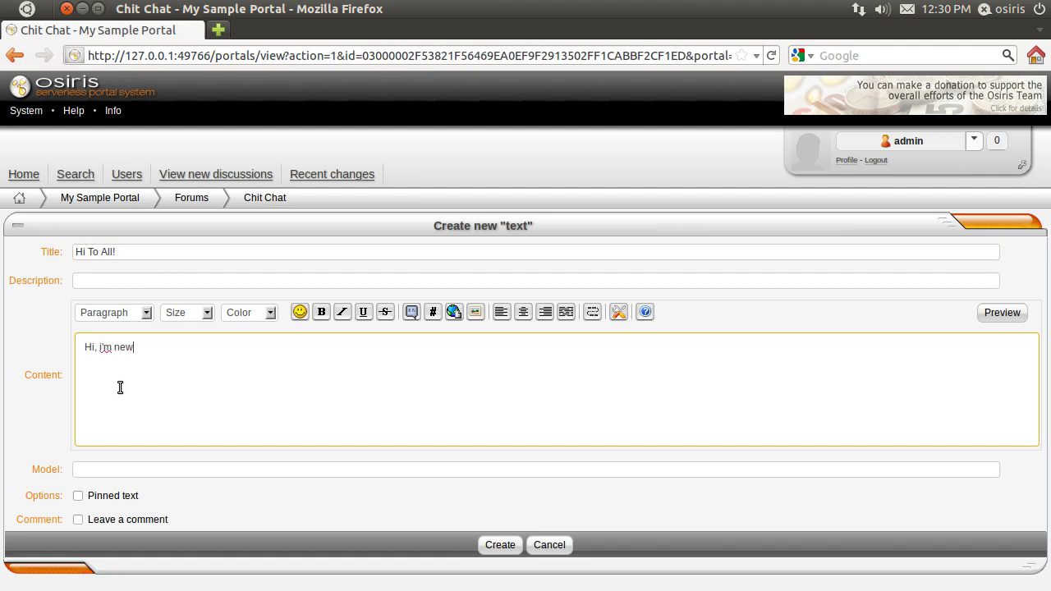
pyautogui.click(492, 544)
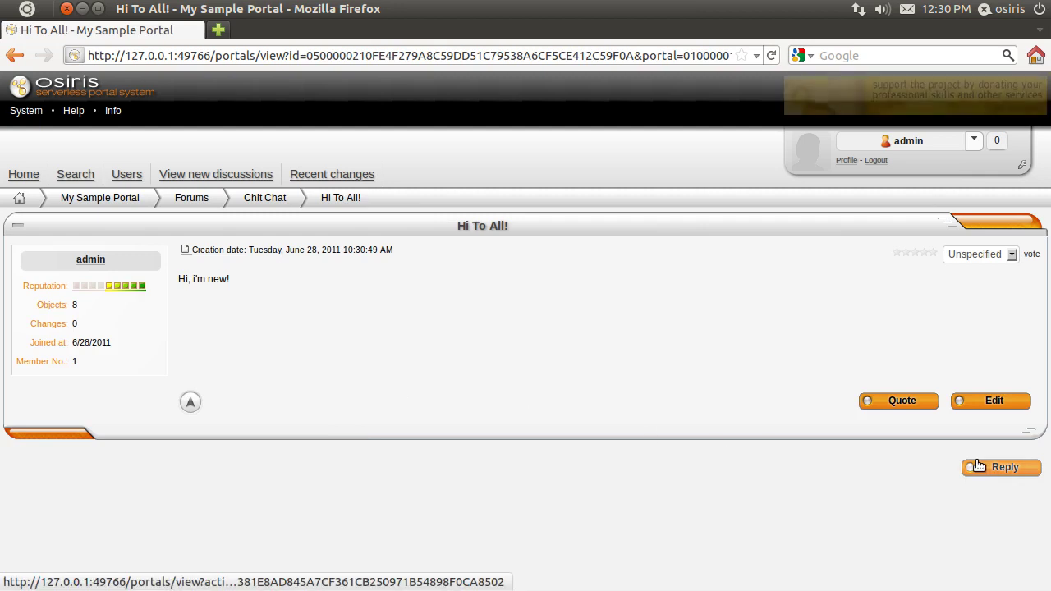
# Step: Post a 'Hi!' reply to the Hi To All! topic
pyautogui.click(979, 466)
pyautogui.click(204, 344)
pyautogui.write('Hi!')
pyautogui.click(500, 463)
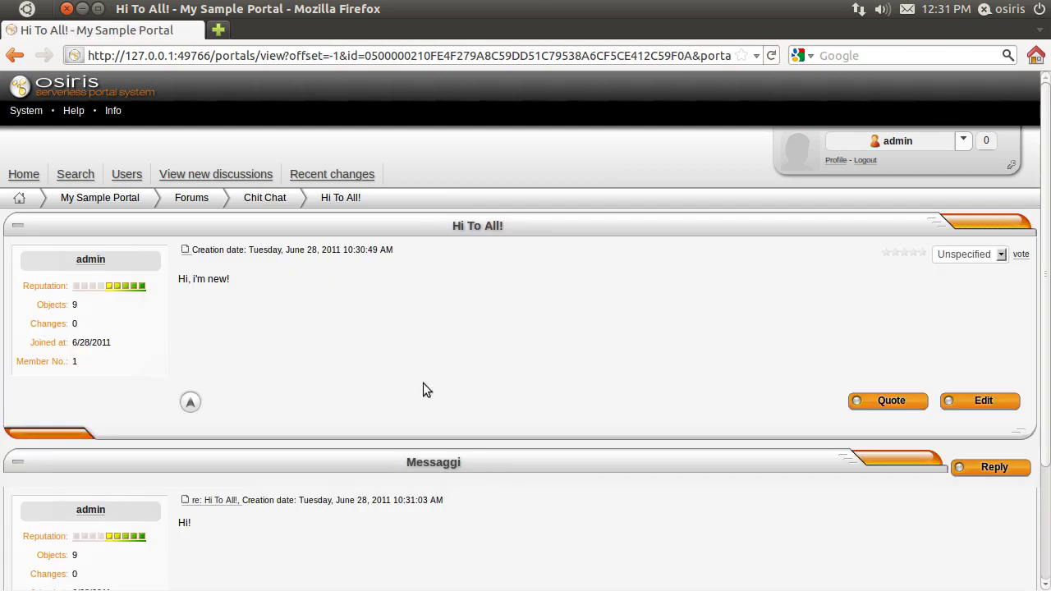
# Step: Create a second Chit Chat topic titled 'Hi!' and return to the topic list
pyautogui.click(258, 201)
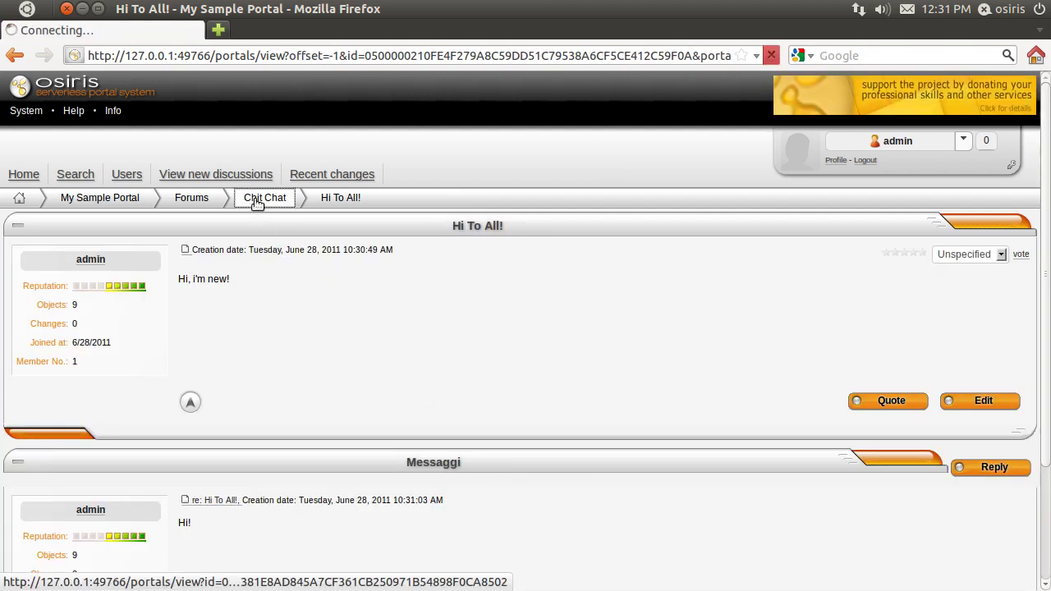
pyautogui.click(776, 227)
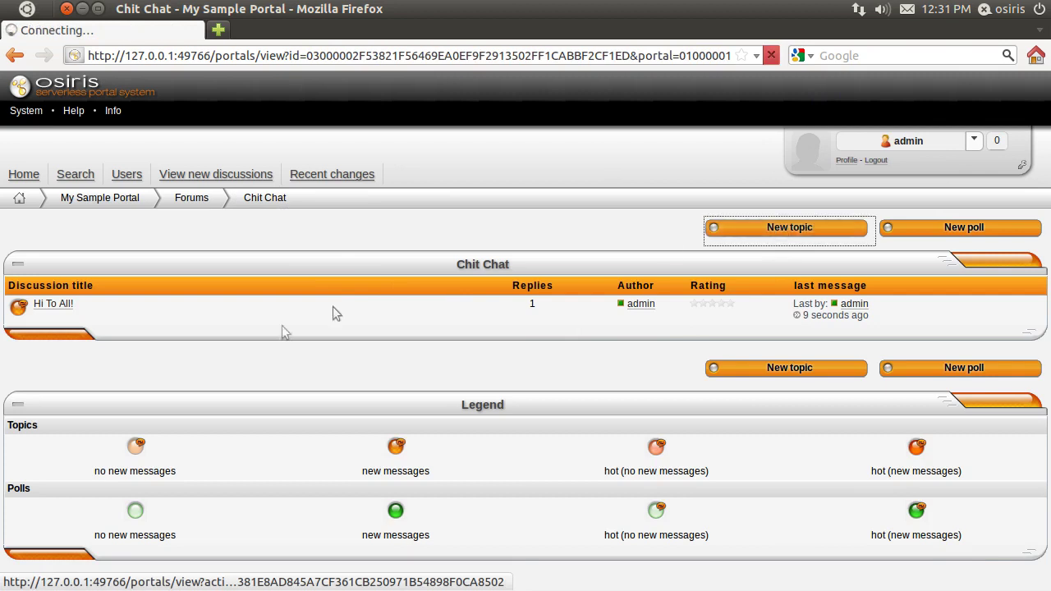
pyautogui.click(178, 254)
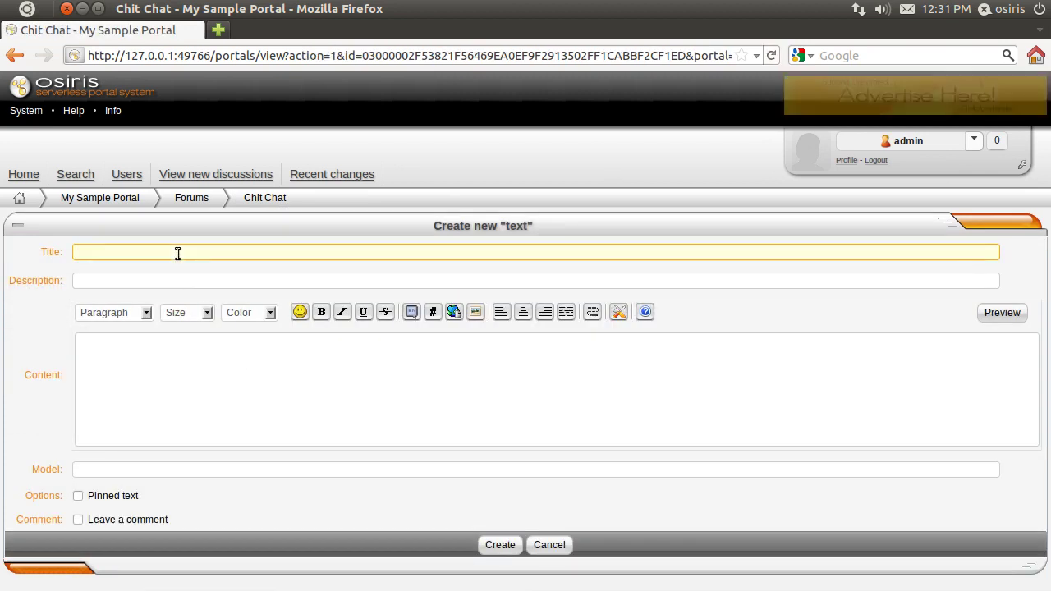
pyautogui.write('Hi!')
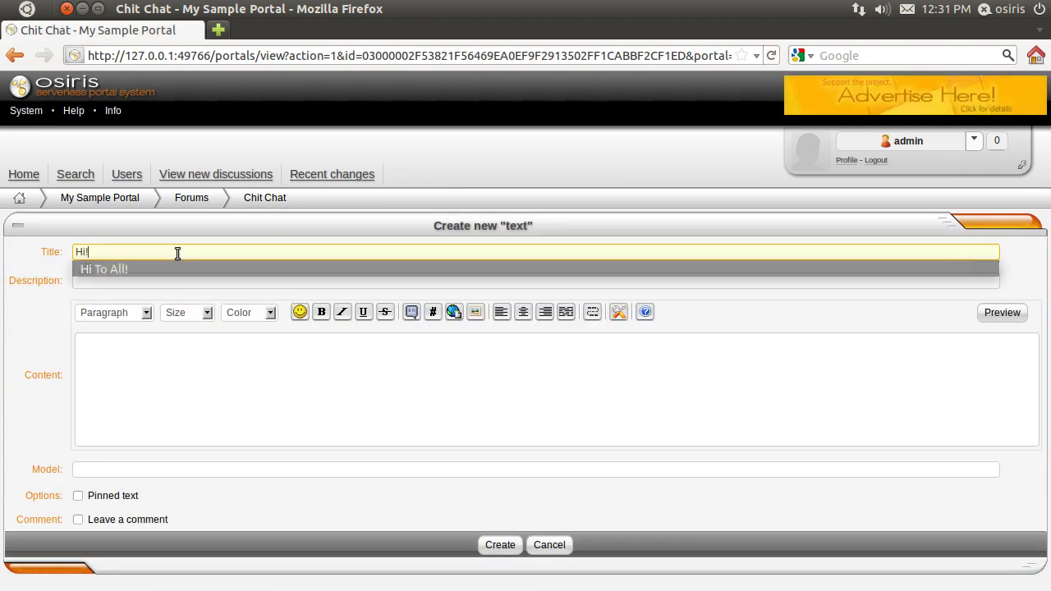
pyautogui.click(201, 398)
pyautogui.click(498, 545)
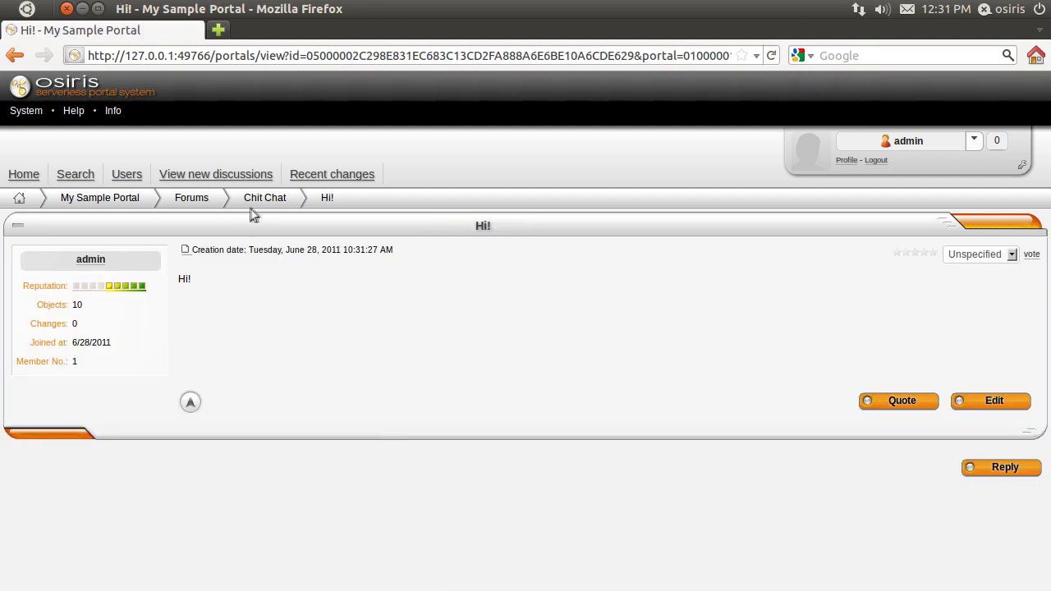
pyautogui.click(262, 199)
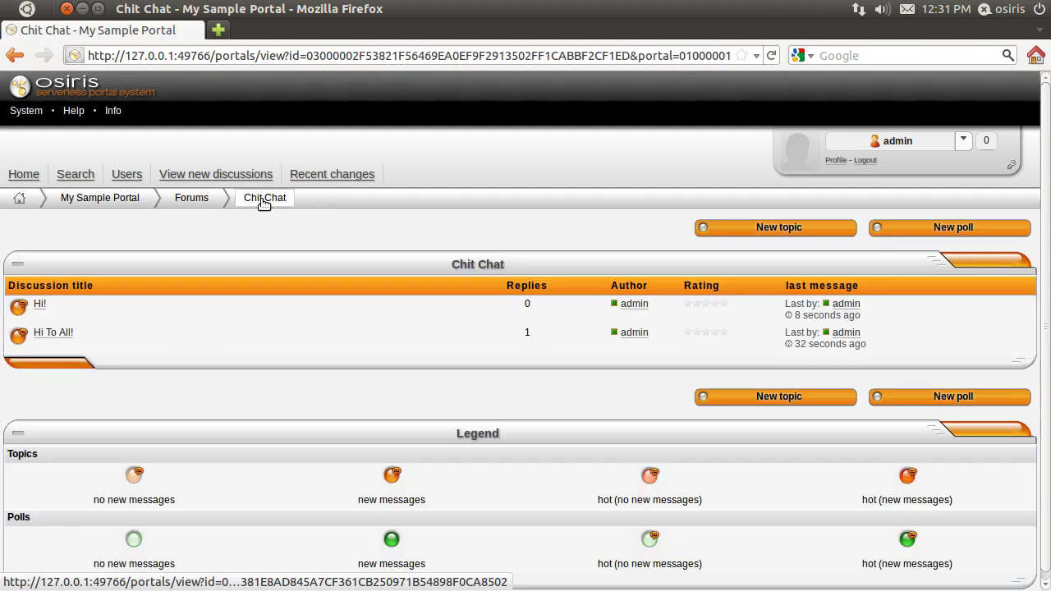
# Step: Return to the Forums overview and reload it to refresh the Chit Chat counts
pyautogui.click(197, 202)
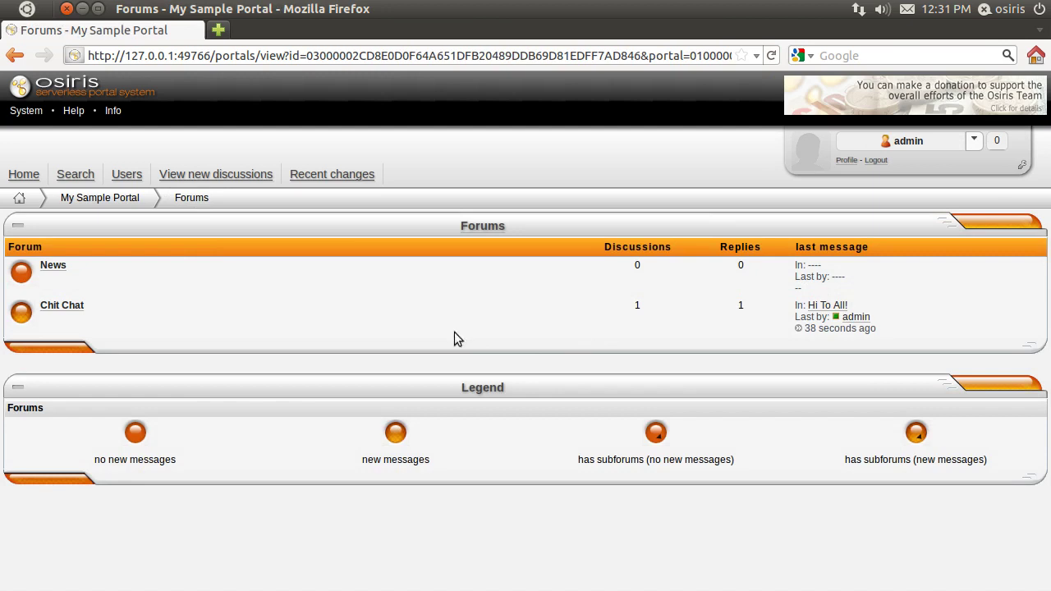
pyautogui.click(771, 56)
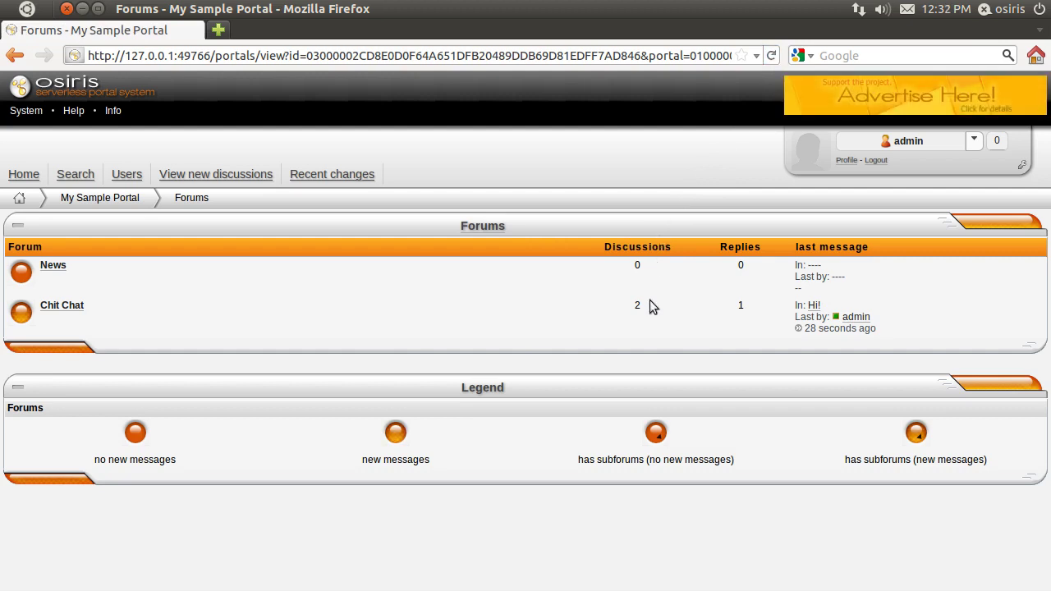
pyautogui.click(1021, 167)
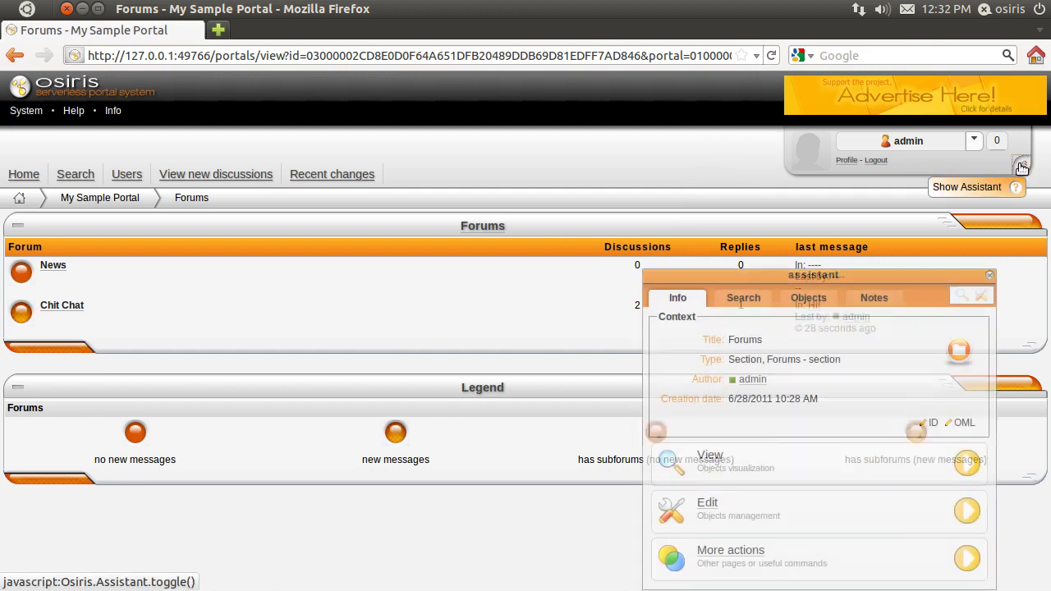
# Step: Switch the Forums section into edit mode and list its child objects
pyautogui.click(708, 505)
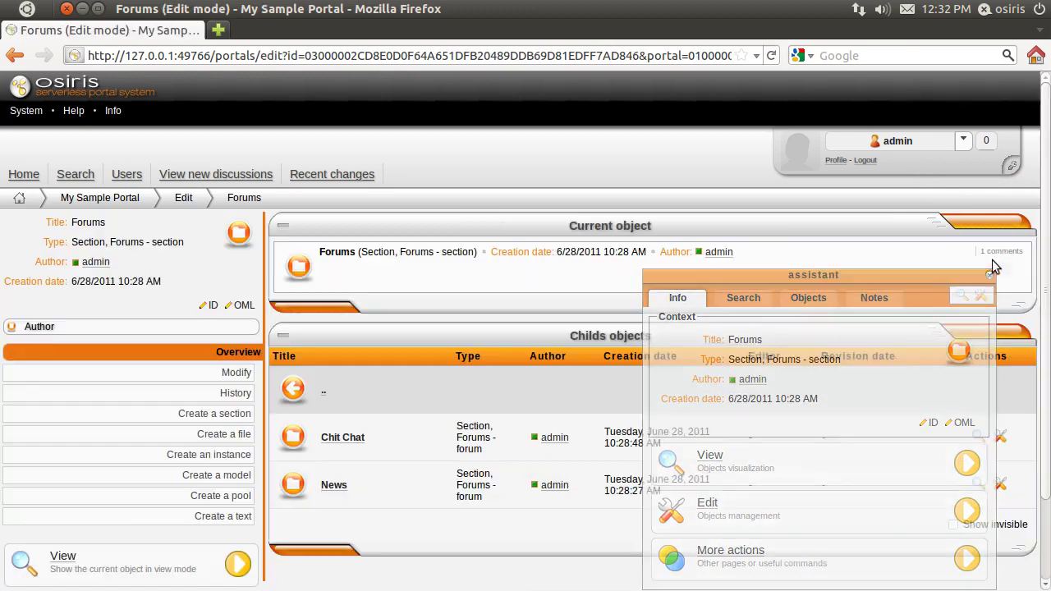
pyautogui.click(989, 276)
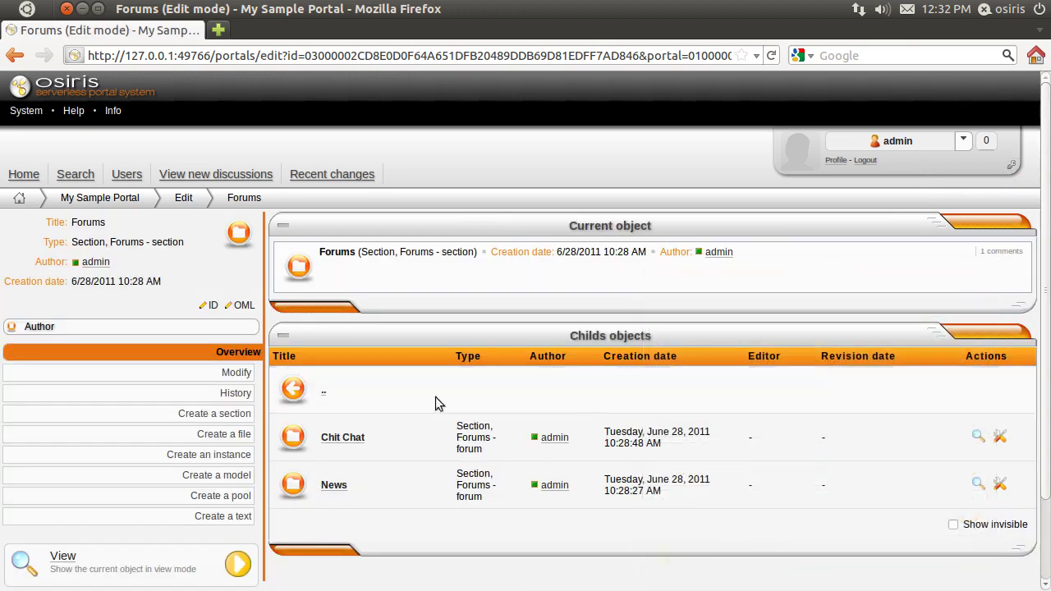
pyautogui.click(188, 199)
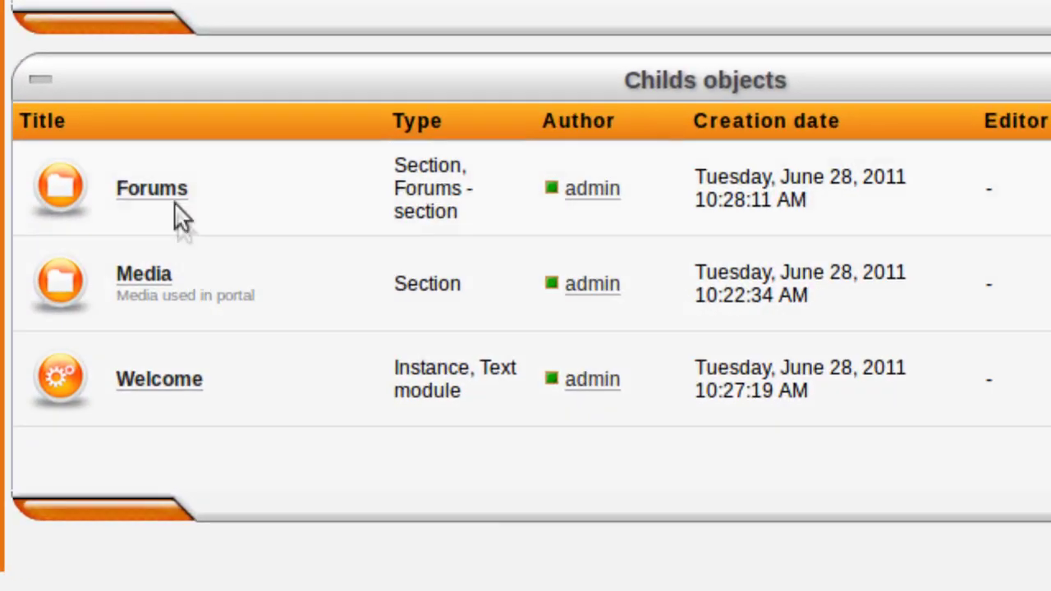
pyautogui.click(268, 301)
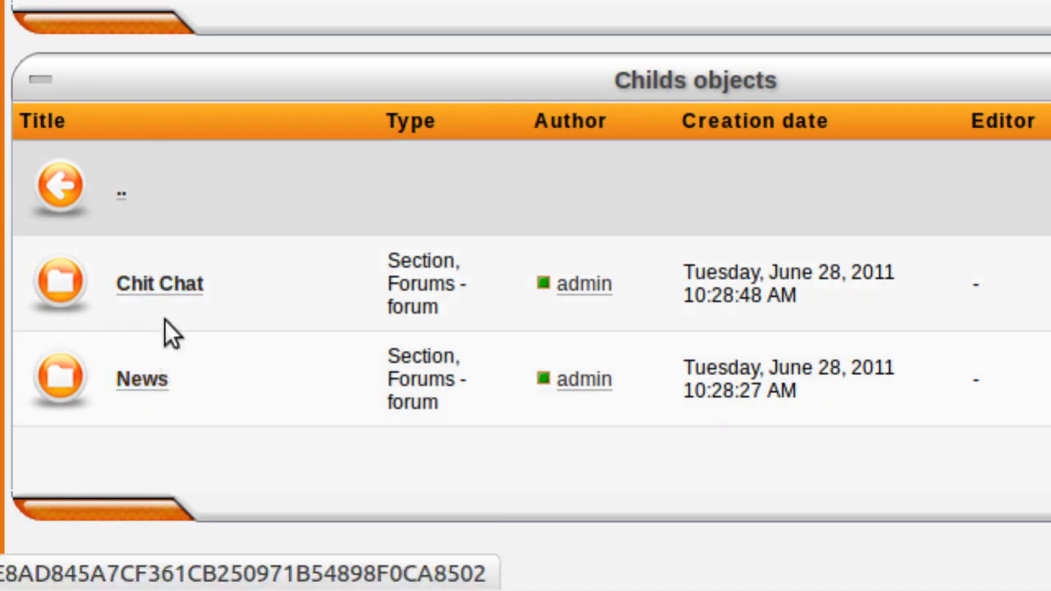
# Step: Open the Hi To All! post in Chit Chat and view its re: Hi To All! reply
pyautogui.click(172, 293)
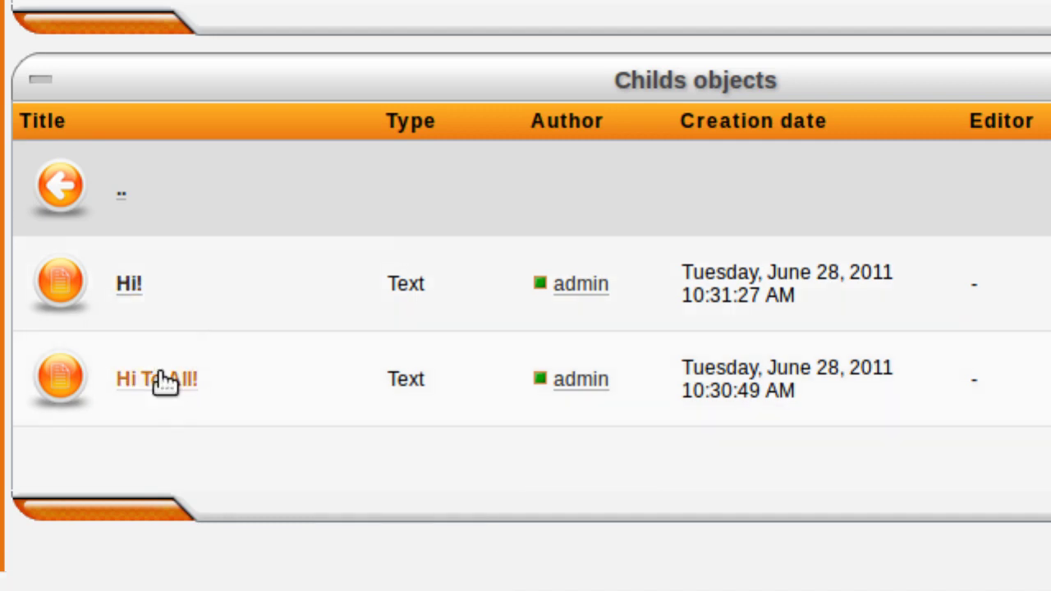
pyautogui.click(168, 386)
pyautogui.click(168, 385)
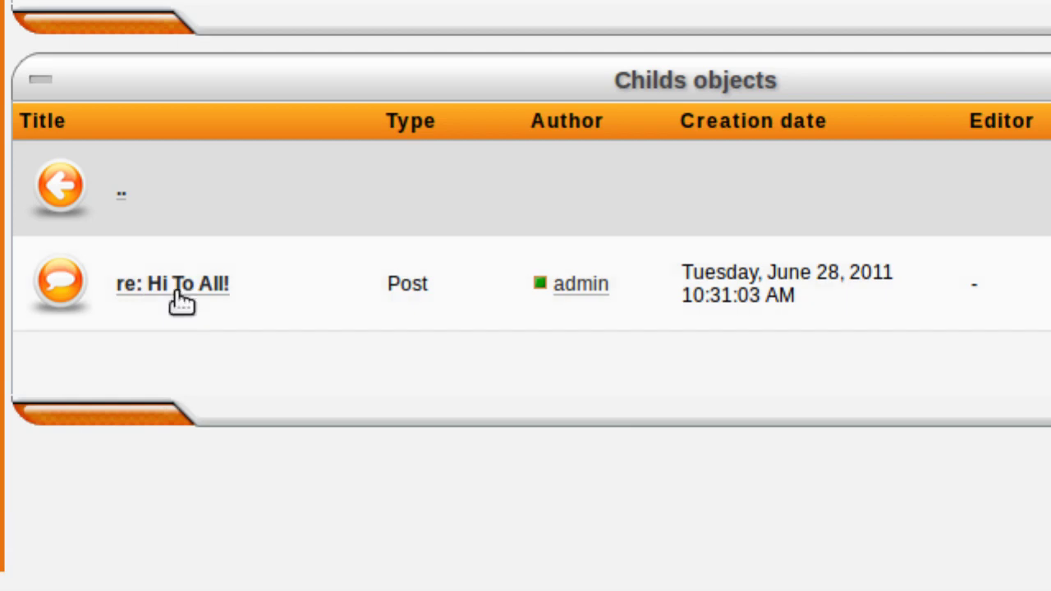
pyautogui.click(179, 289)
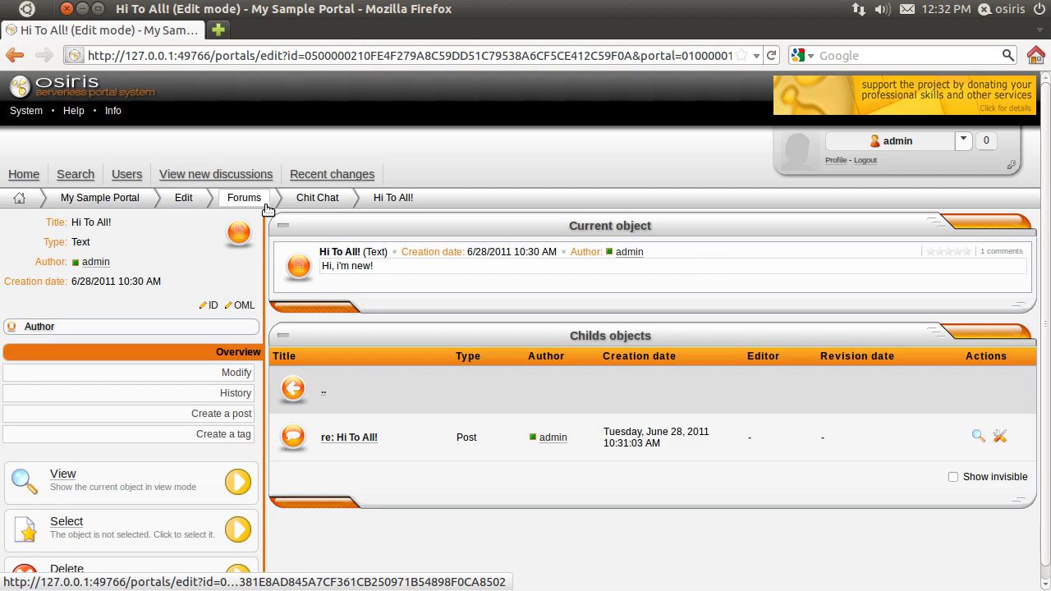
pyautogui.click(132, 202)
# Step: Post a 'First News' topic with 'First News' as content in the News forum
pyautogui.click(518, 363)
pyautogui.click(57, 267)
pyautogui.click(743, 229)
pyautogui.click(111, 254)
pyautogui.write('First News')
pyautogui.click(164, 387)
pyautogui.write('First News')
pyautogui.click(508, 552)
# Step: Add a second News topic titled 'Second News', then go to the Osiris home page
pyautogui.hotkey('alt', 'Left')
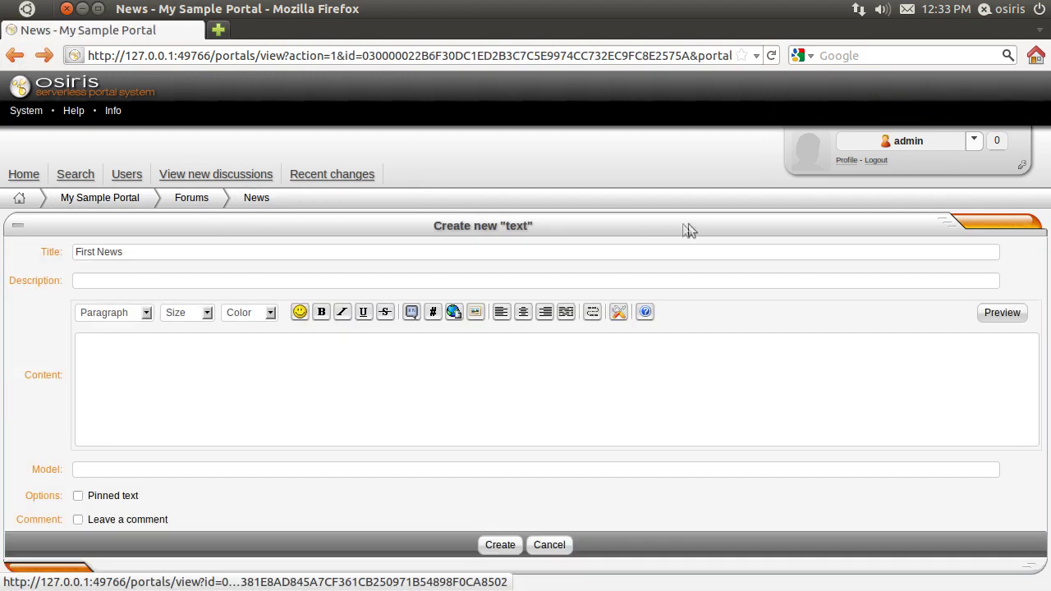
pyautogui.click(201, 203)
pyautogui.click(52, 265)
pyautogui.click(772, 228)
pyautogui.click(164, 252)
pyautogui.write('Seco')
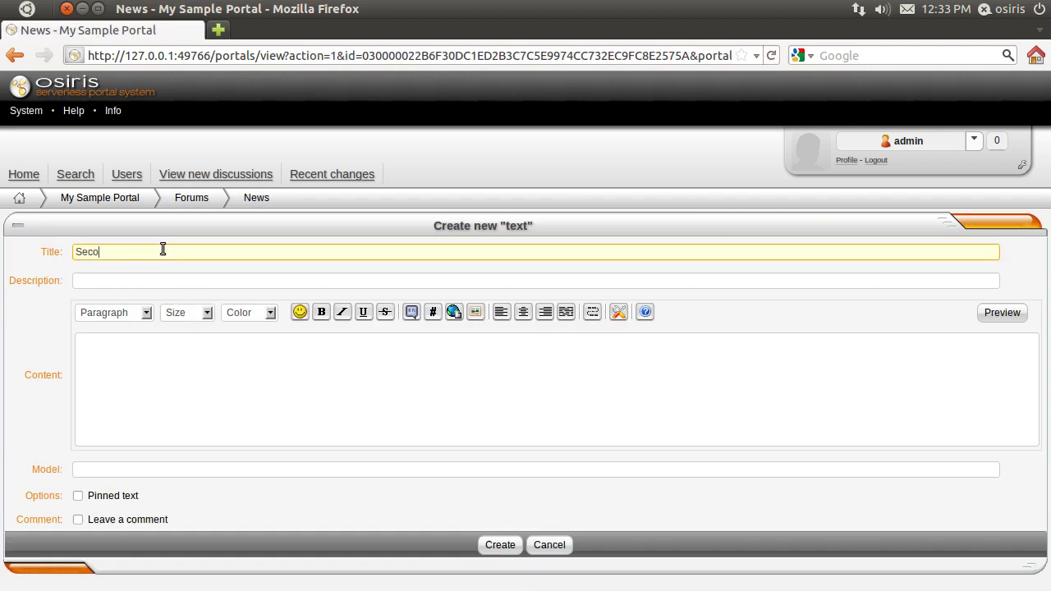
pyautogui.write('nd News')
pyautogui.click(194, 399)
pyautogui.write('Second News')
pyautogui.click(499, 545)
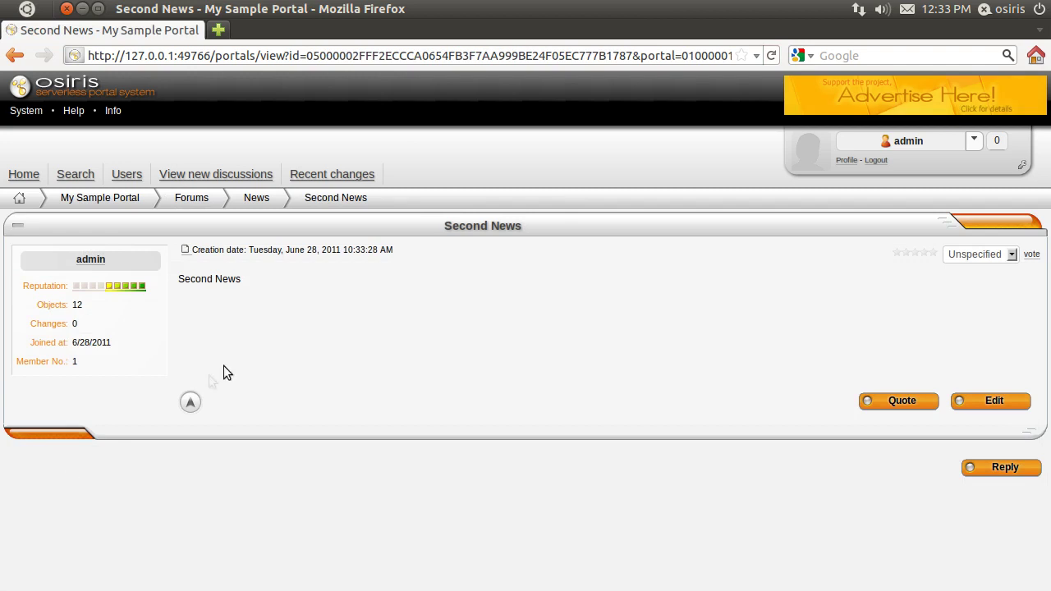
pyautogui.click(191, 197)
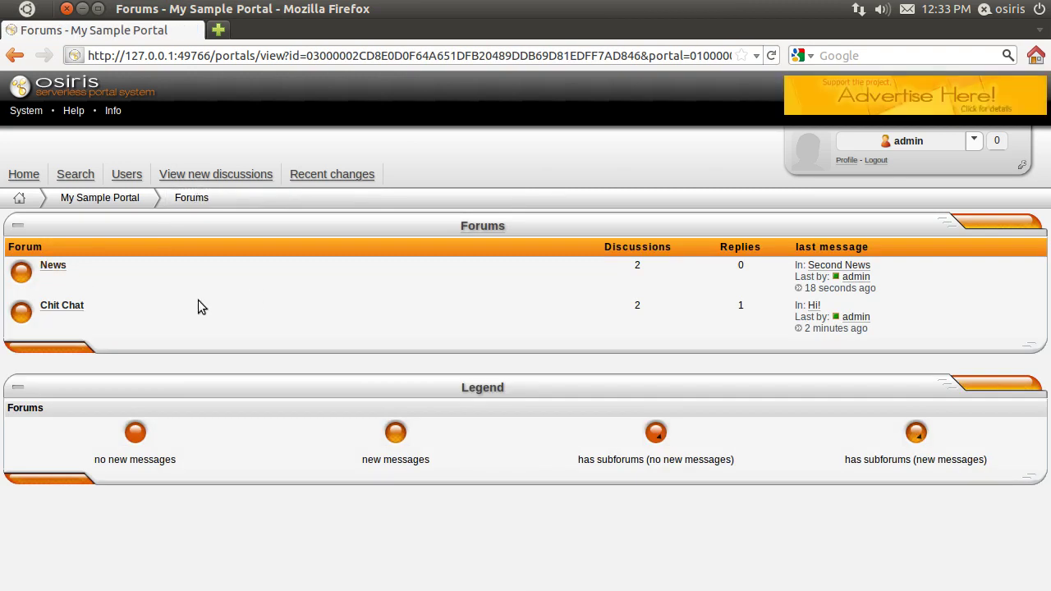
pyautogui.click(22, 200)
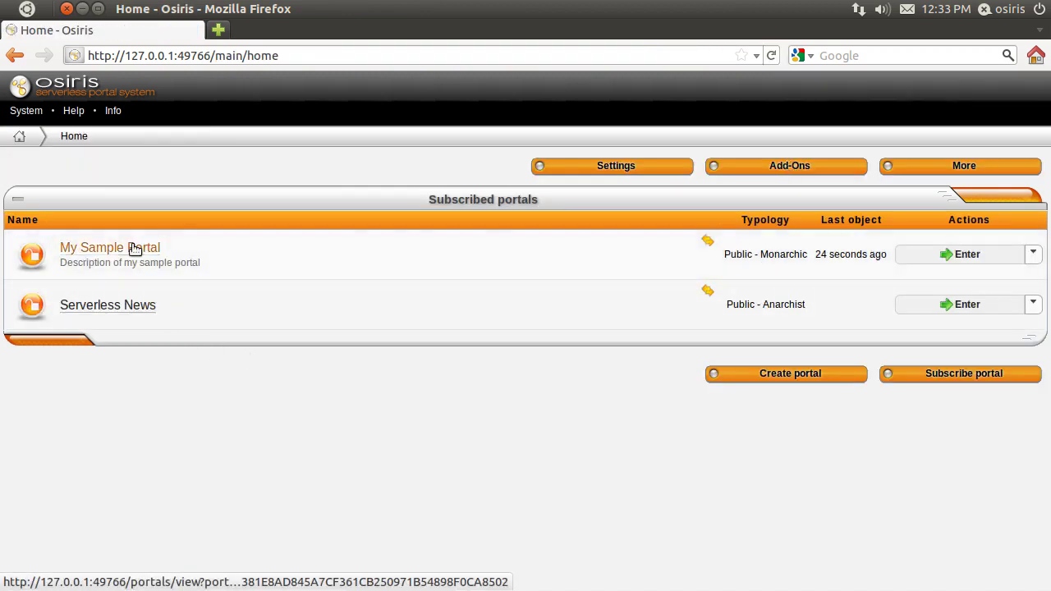
# Step: Pick the News forum for editing through the assistant panel in the portal's Forums
pyautogui.click(135, 248)
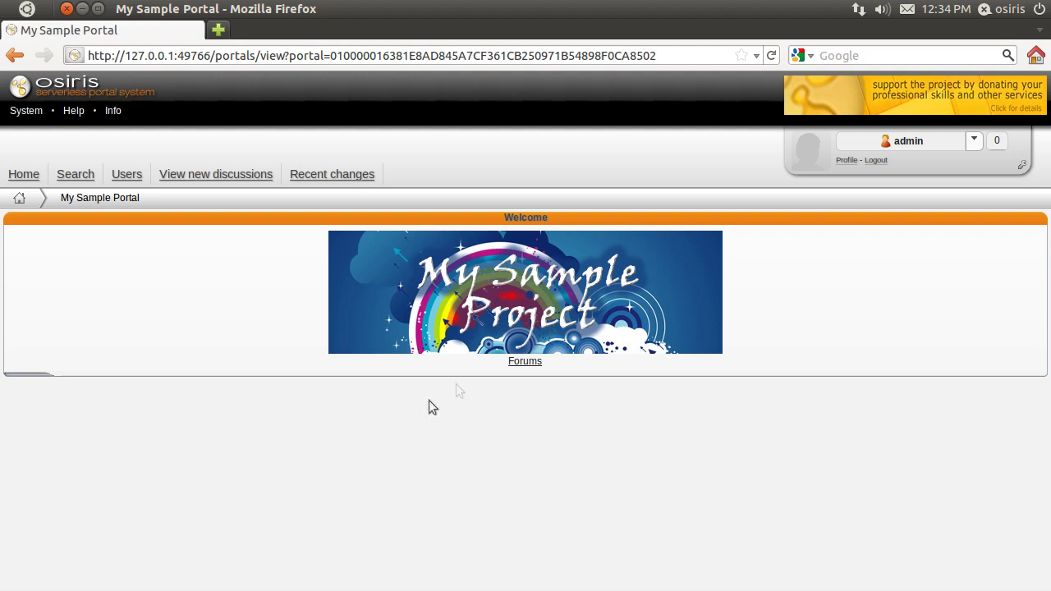
pyautogui.click(531, 363)
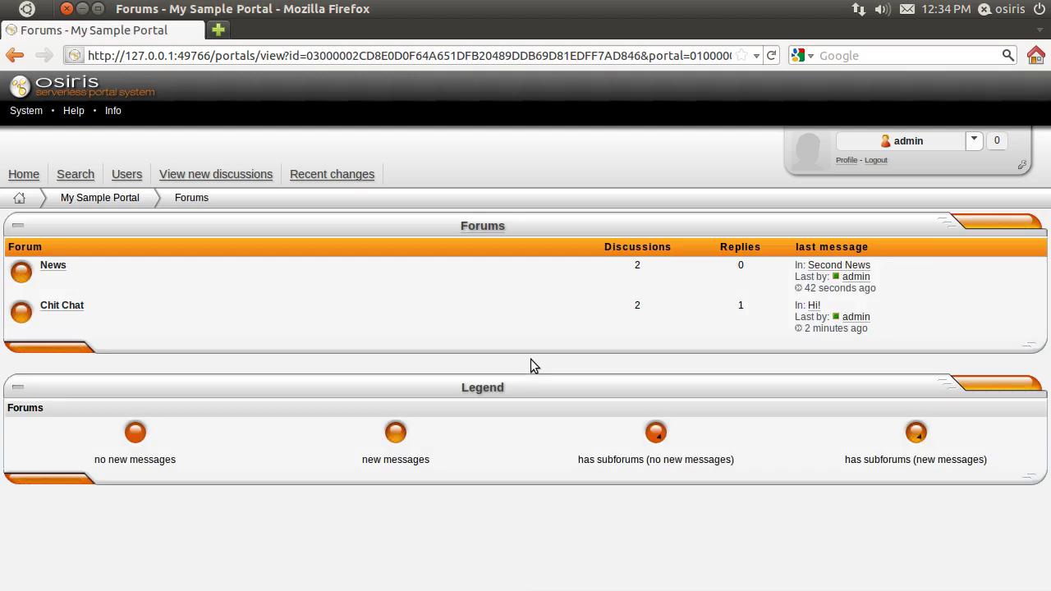
pyautogui.click(1021, 166)
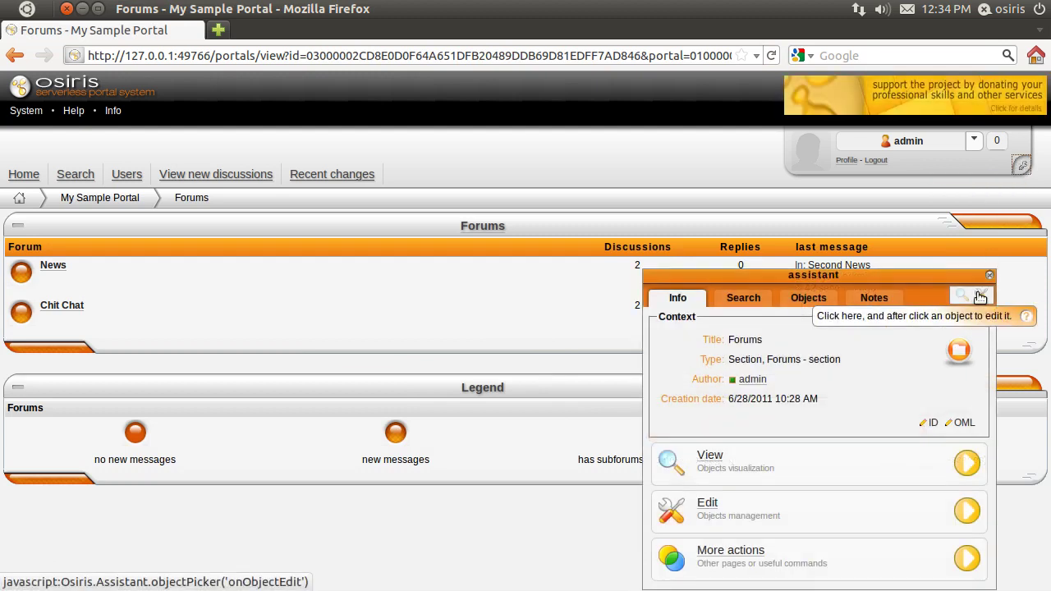
pyautogui.click(979, 296)
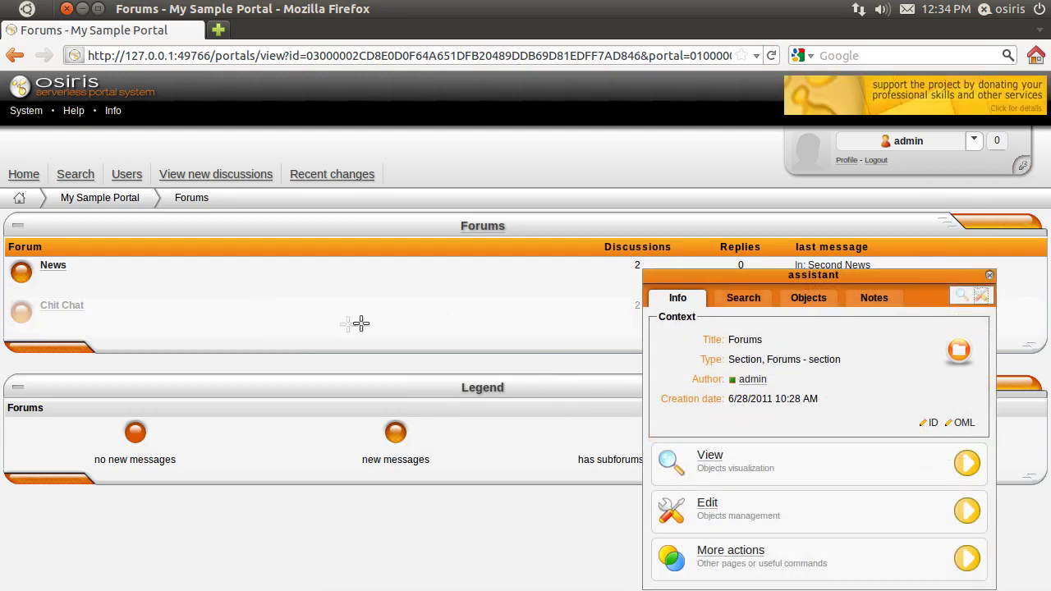
pyautogui.click(110, 271)
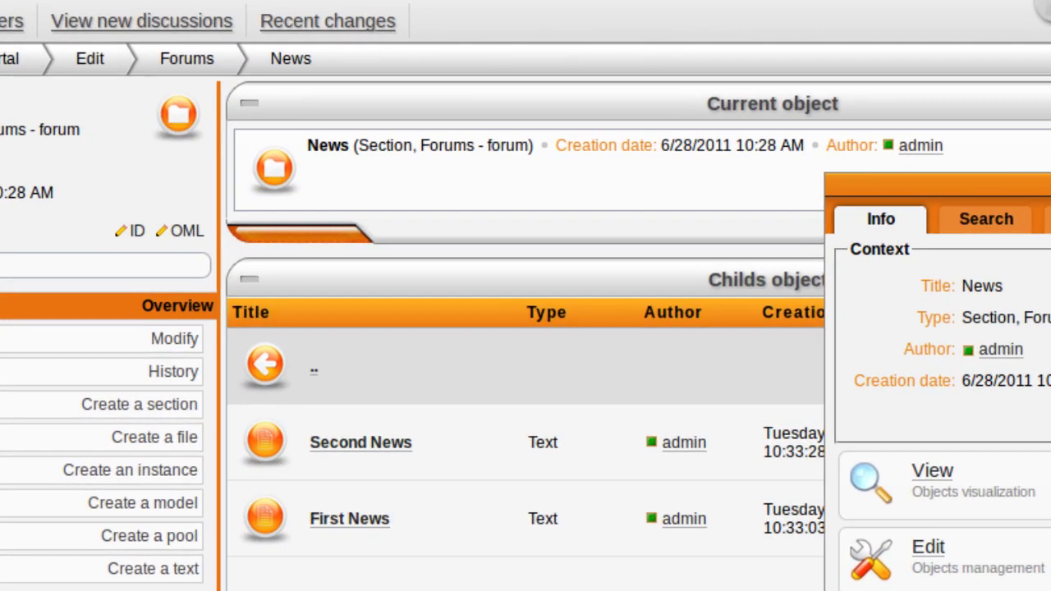
# Step: Copy the News forum's ID and open a new instance form in Home
pyautogui.click(135, 232)
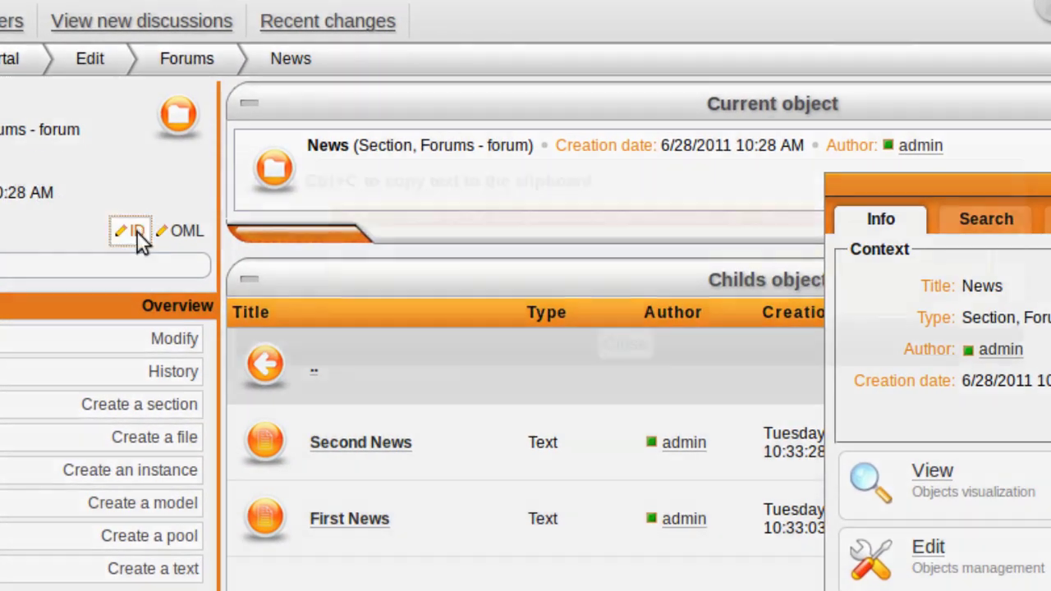
pyautogui.rightClick(552, 218)
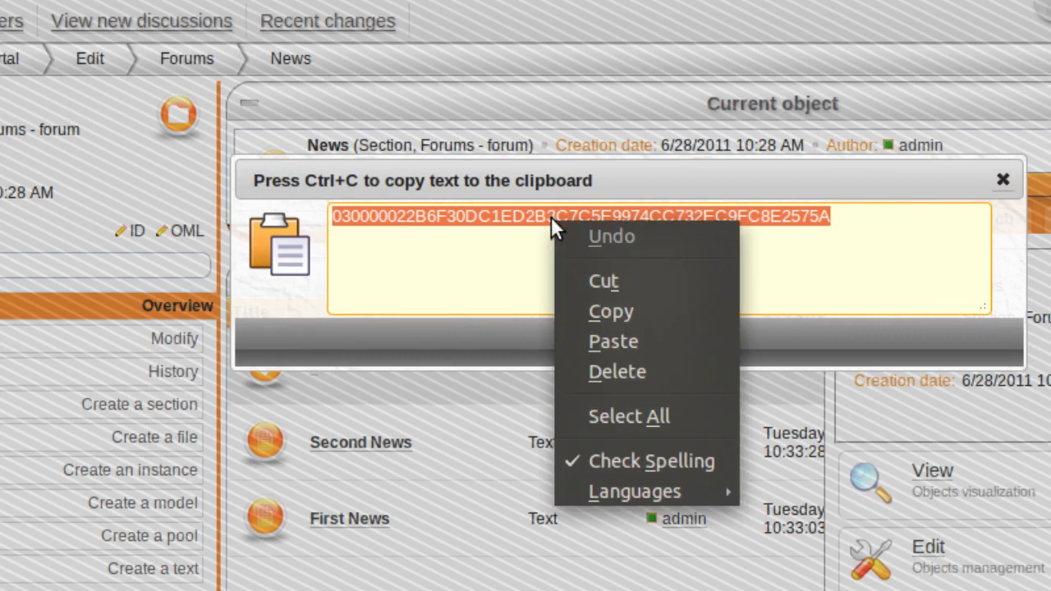
pyautogui.click(641, 311)
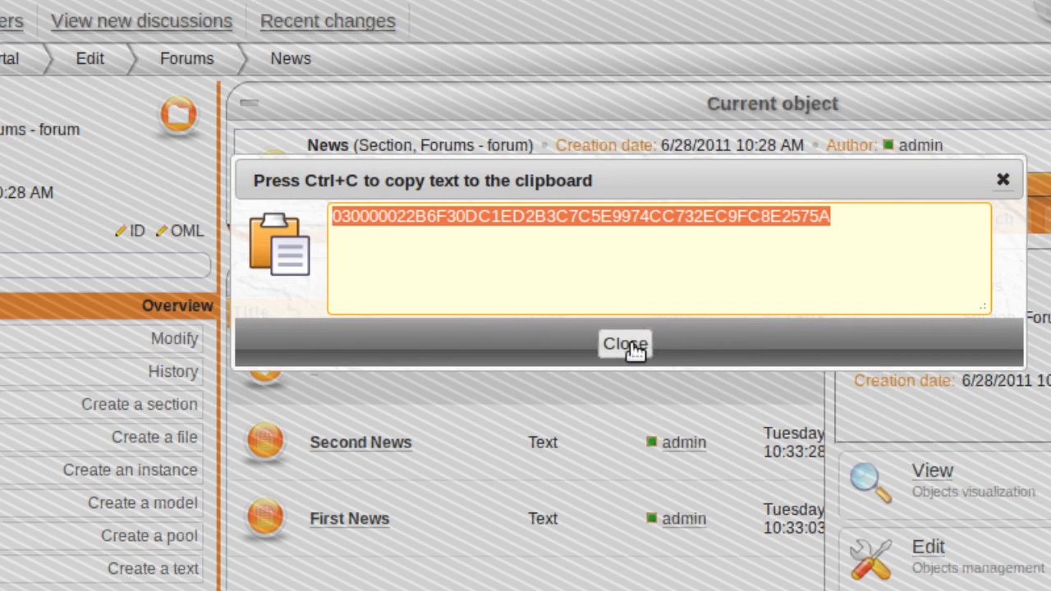
pyautogui.click(632, 346)
pyautogui.click(115, 70)
pyautogui.click(192, 306)
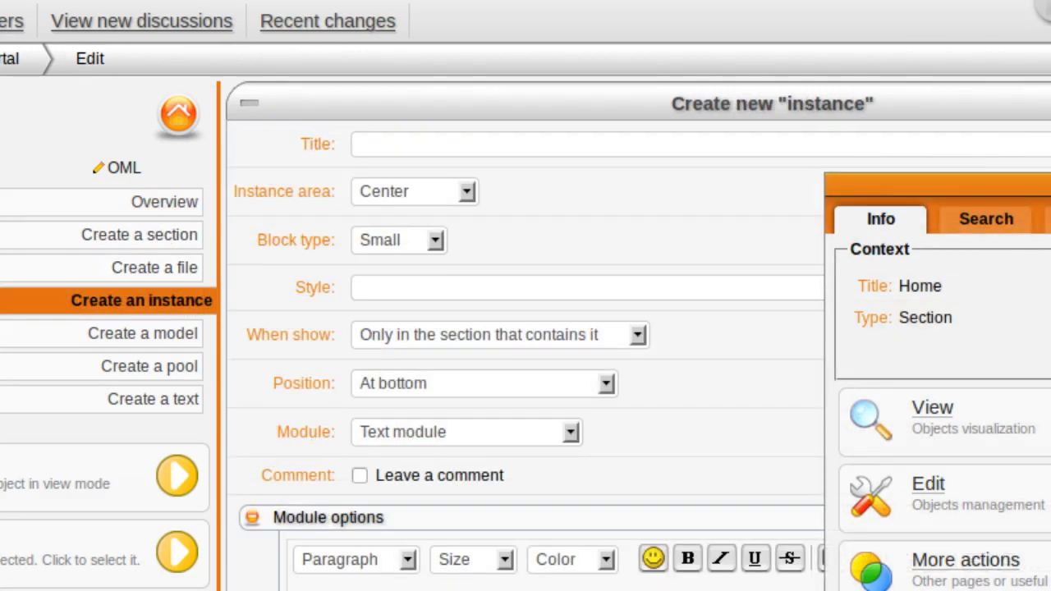
# Step: Title the new Home block 'Latest News', place it in the Right area, and make it a Search module
pyautogui.click(358, 145)
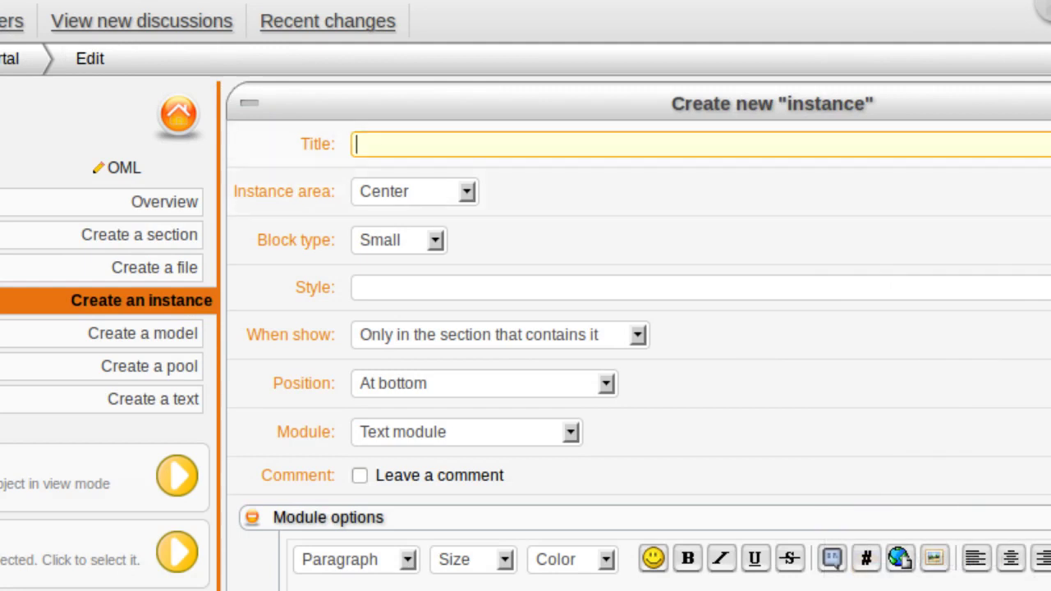
pyautogui.write('Latest News')
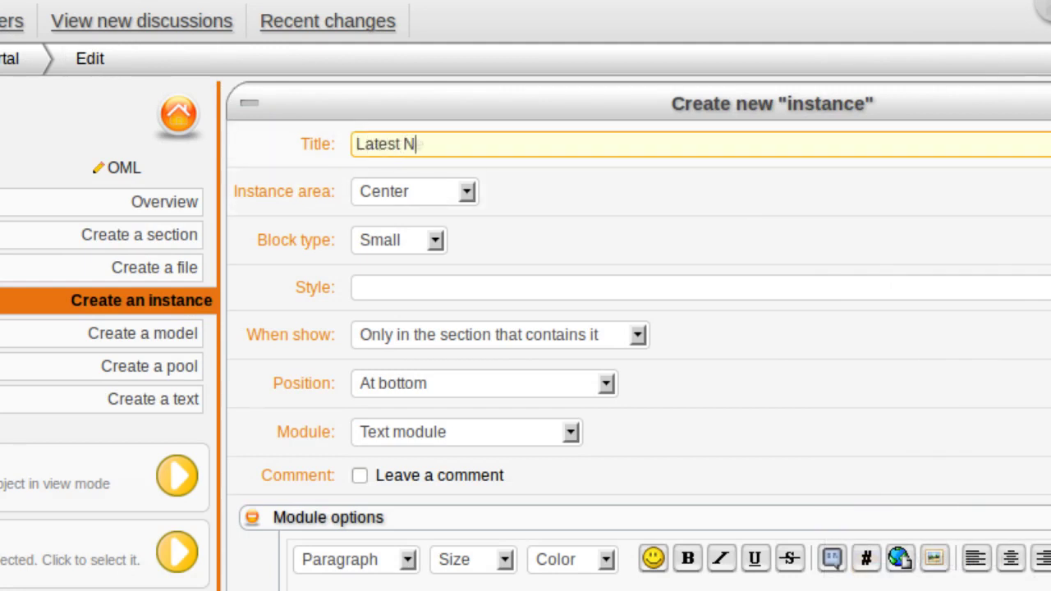
pyautogui.click(407, 199)
pyautogui.click(404, 251)
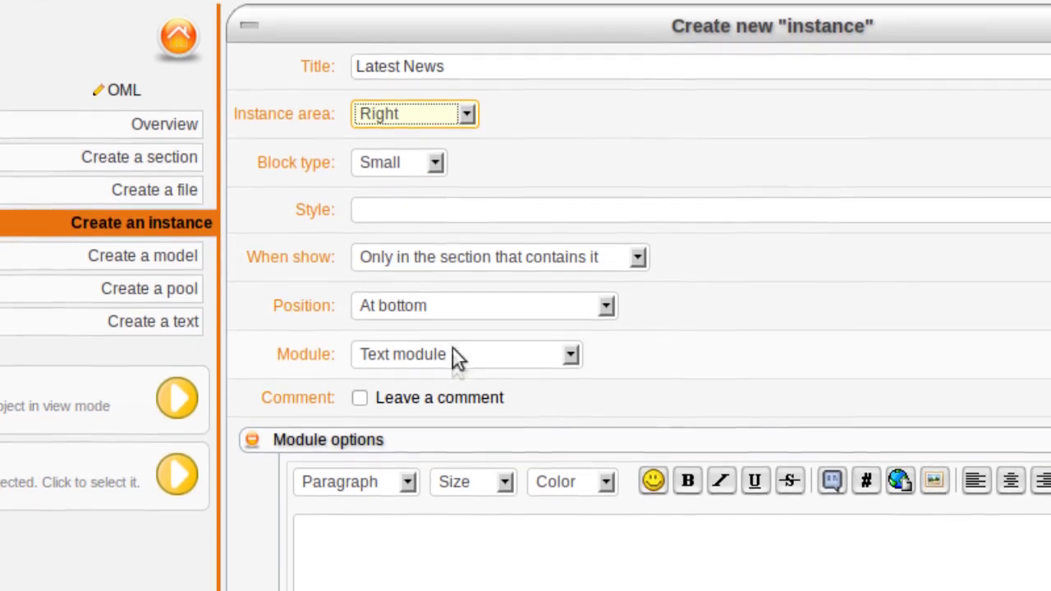
pyautogui.click(452, 419)
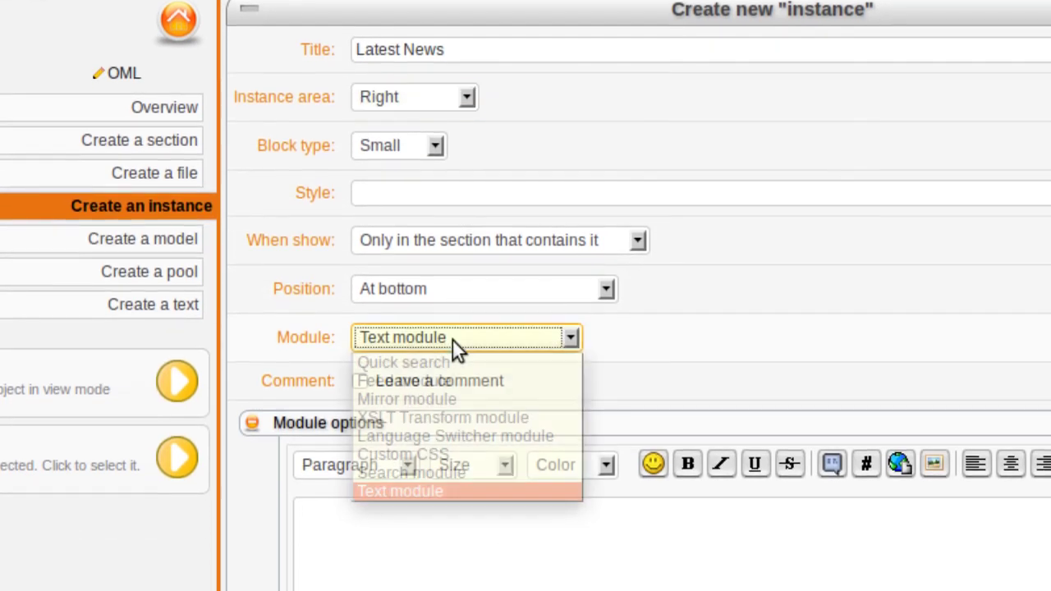
pyautogui.click(466, 472)
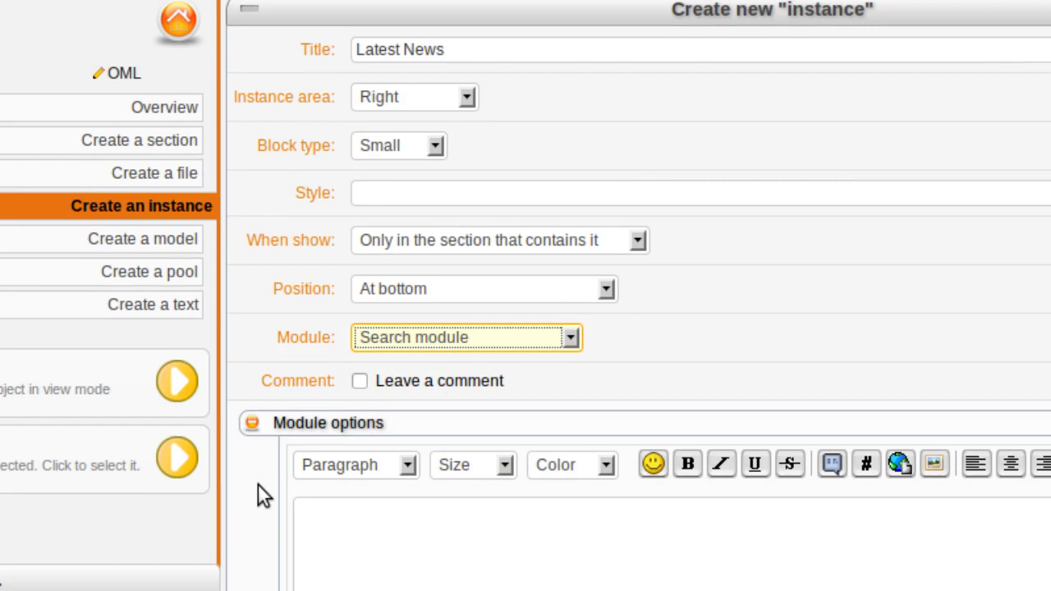
pyautogui.scroll(-10, 256, 485)
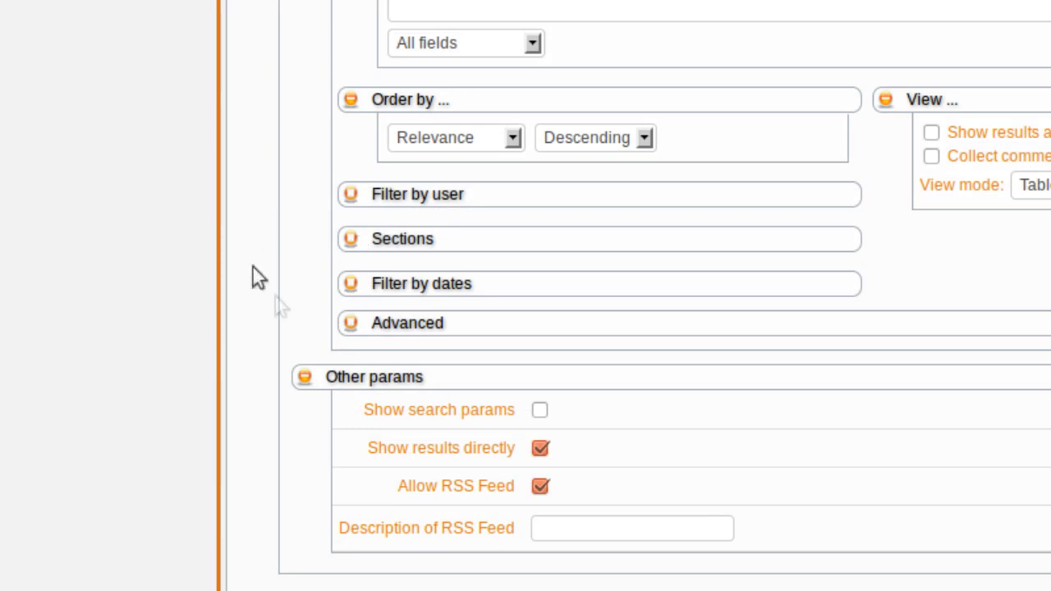
# Step: Paste the copied News forum ID into the block's Sections filter
pyautogui.click(355, 240)
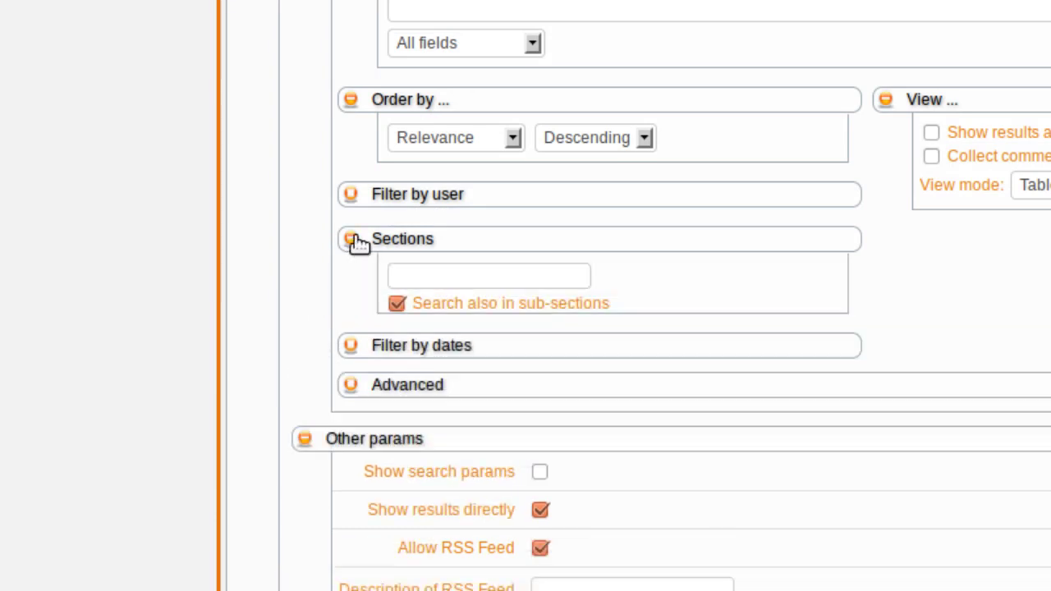
pyautogui.click(435, 277)
pyautogui.rightClick(435, 277)
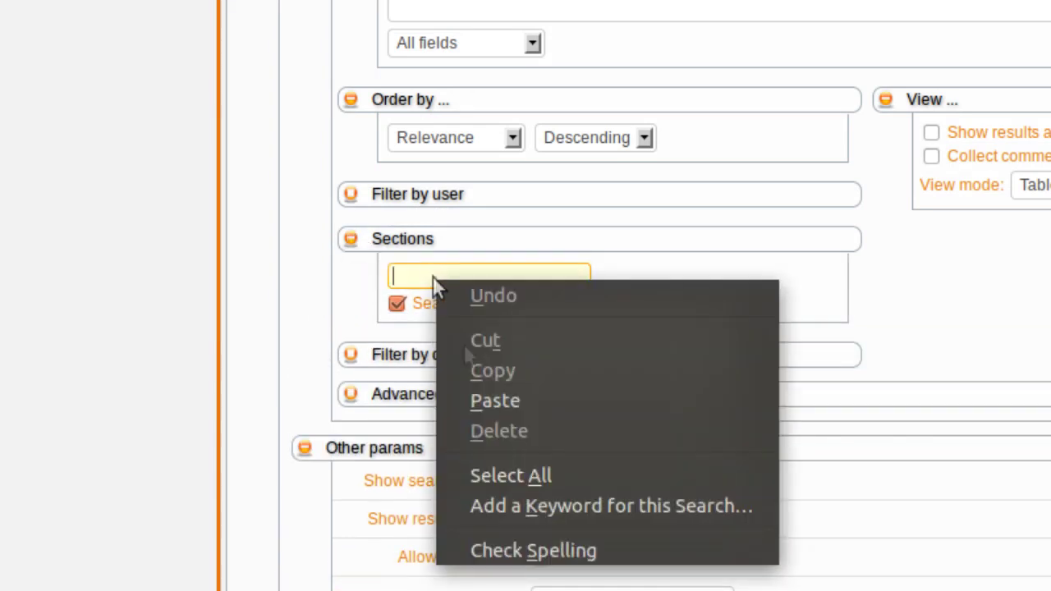
pyautogui.click(492, 398)
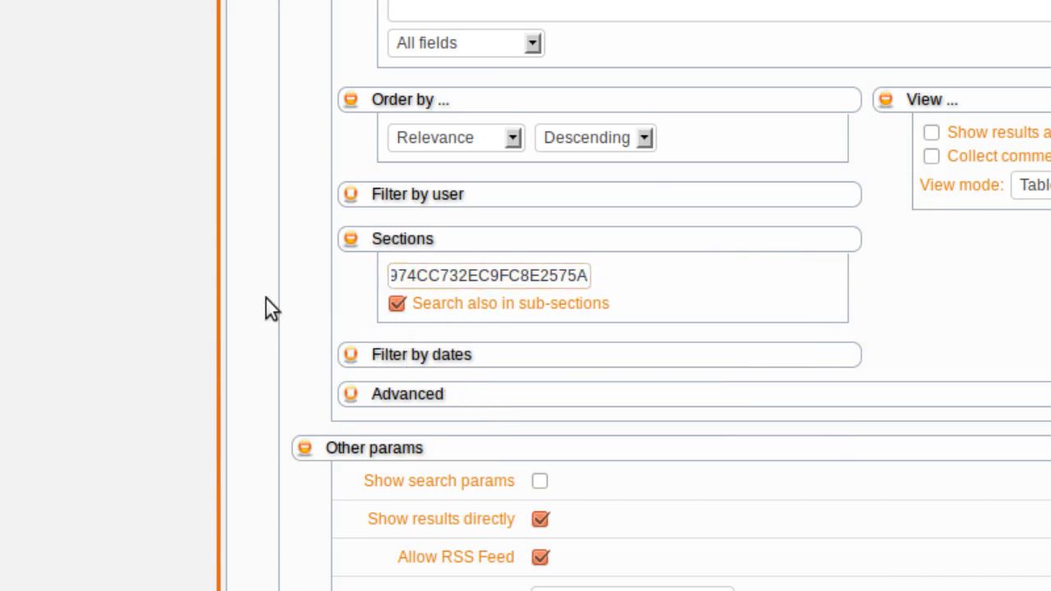
# Step: Enter 'width:300px;' as the Latest News block's Style
pyautogui.scroll(6, 265, 296)
pyautogui.click(389, 185)
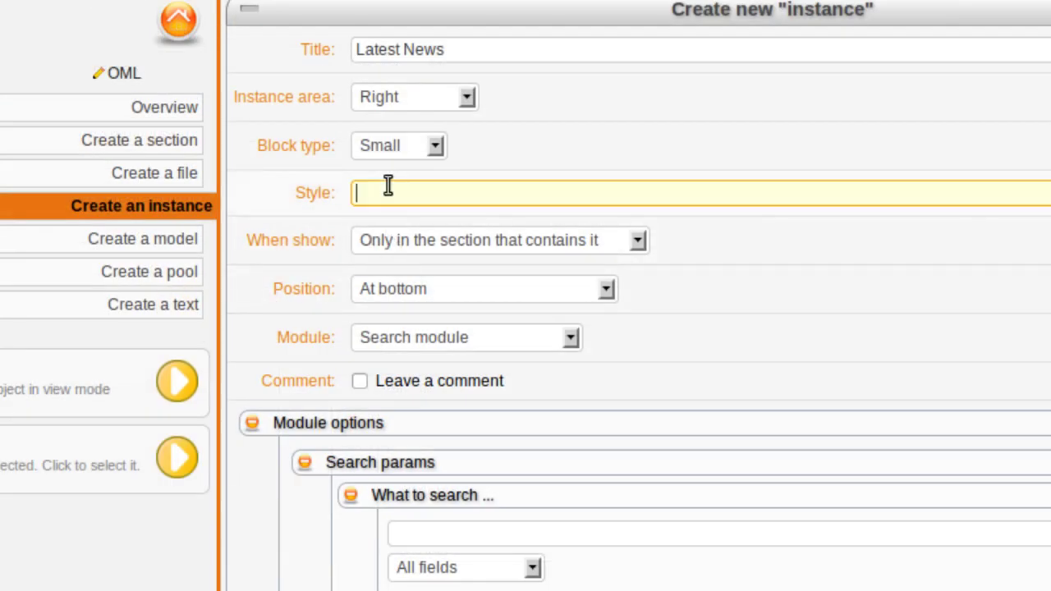
pyautogui.write('width:300px;')
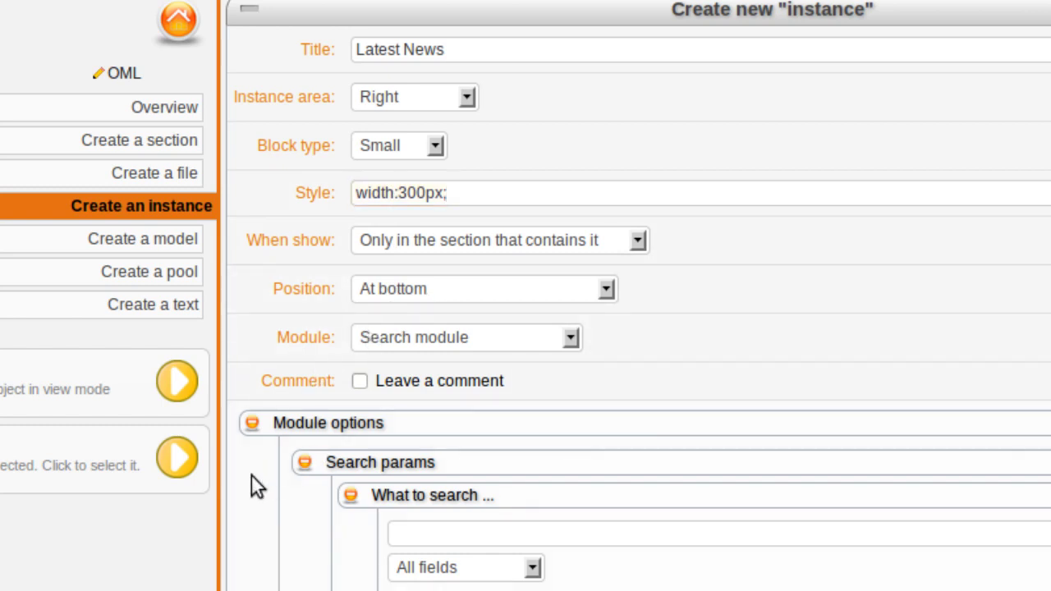
pyautogui.scroll(-4, 251, 476)
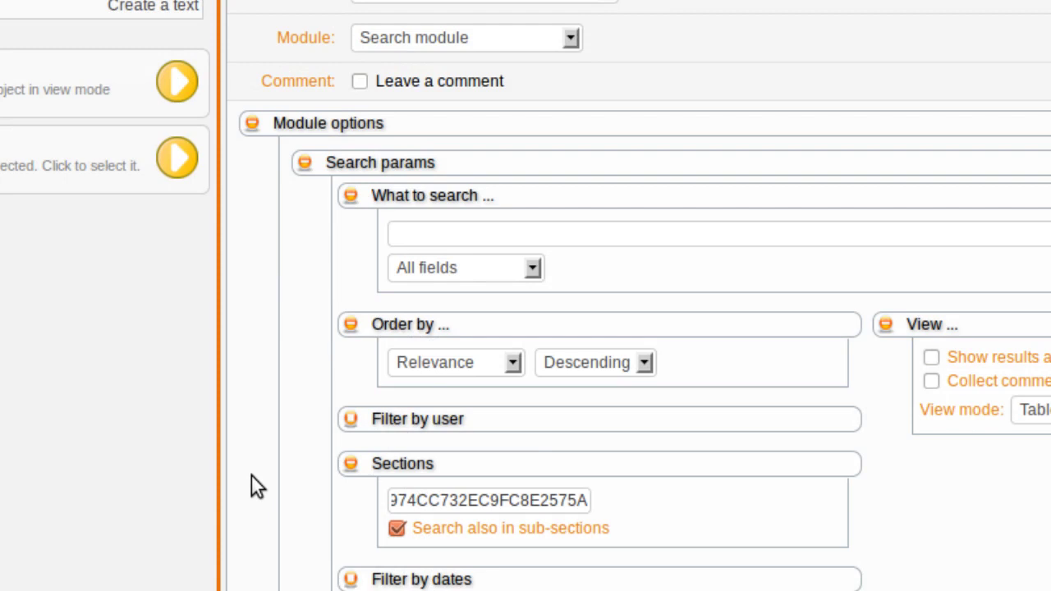
pyautogui.scroll(-1, 252, 478)
pyautogui.click(489, 291)
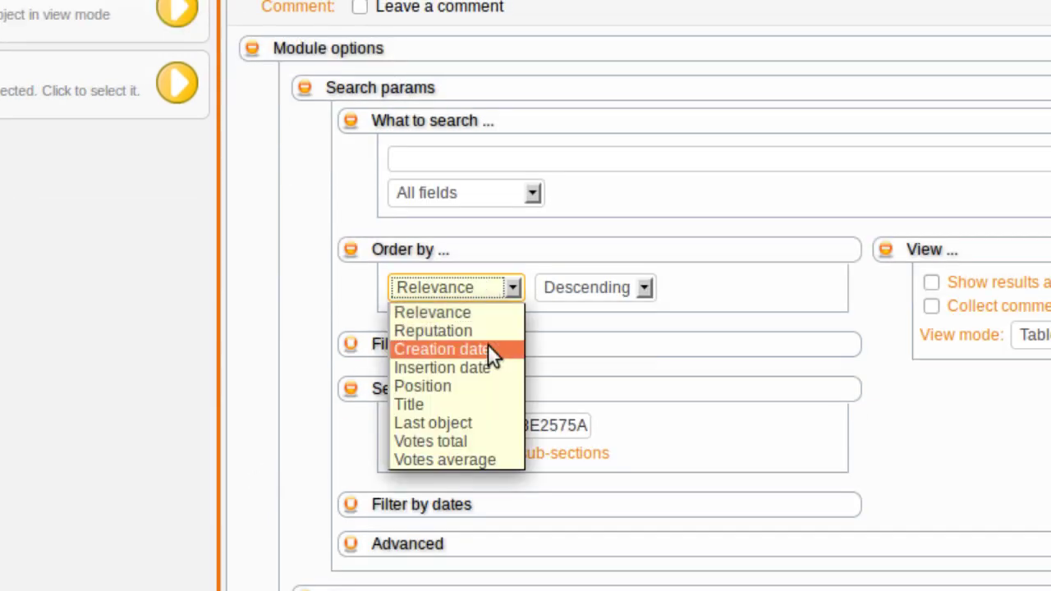
# Step: Set Order by to Last object and View mode to Blog, and enable Collect comments and tag in father
pyautogui.click(479, 424)
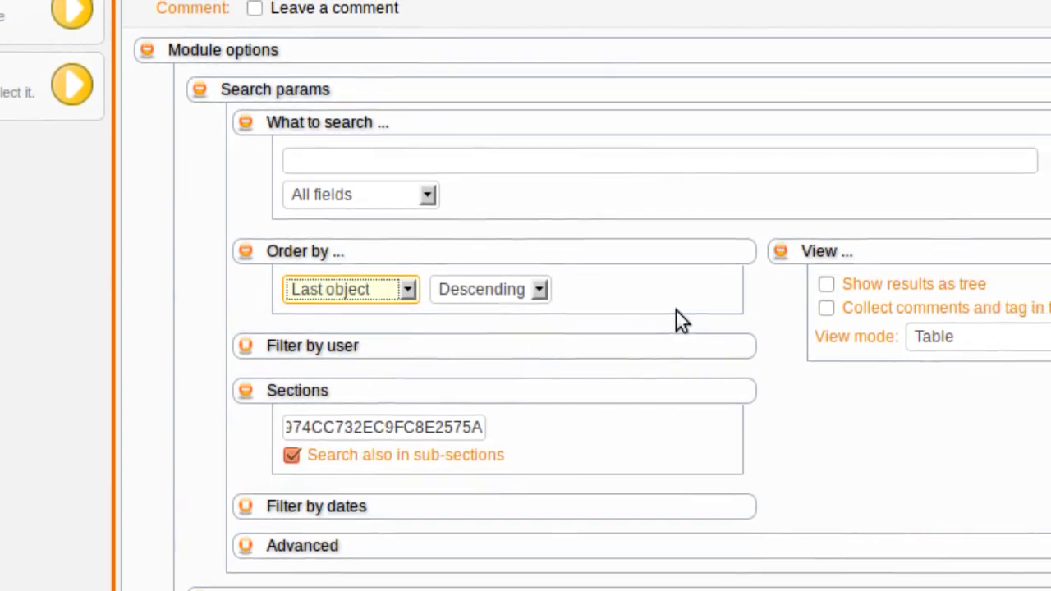
pyautogui.click(1000, 336)
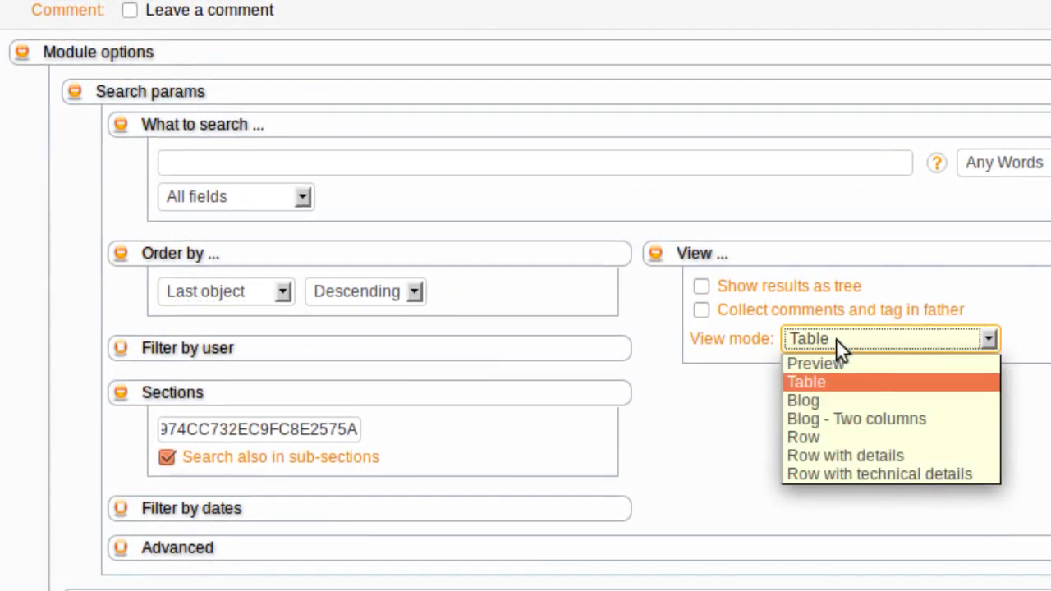
pyautogui.click(828, 397)
pyautogui.click(767, 393)
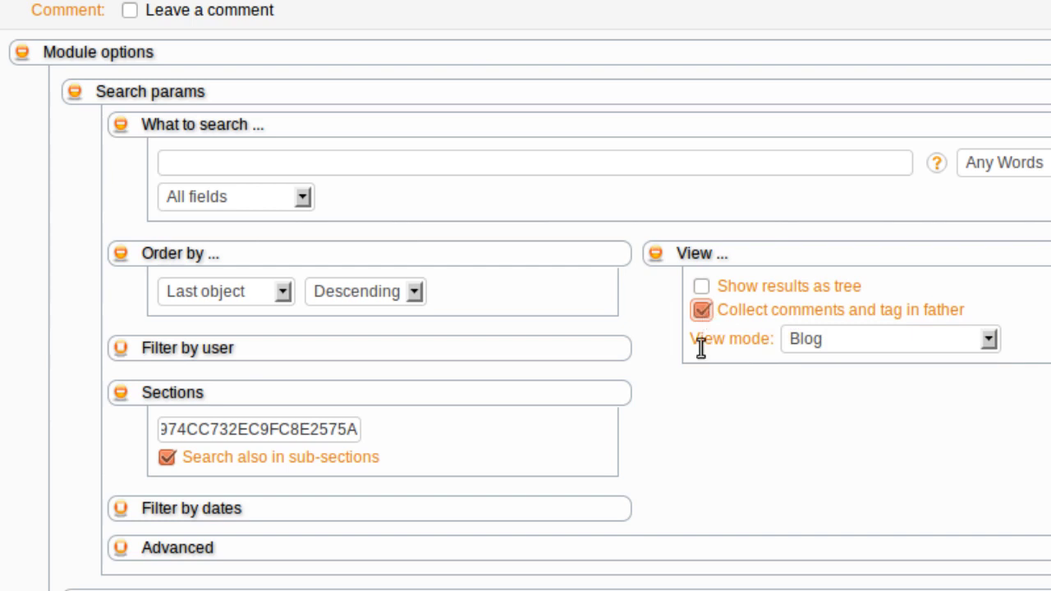
pyautogui.scroll(-3, 712, 402)
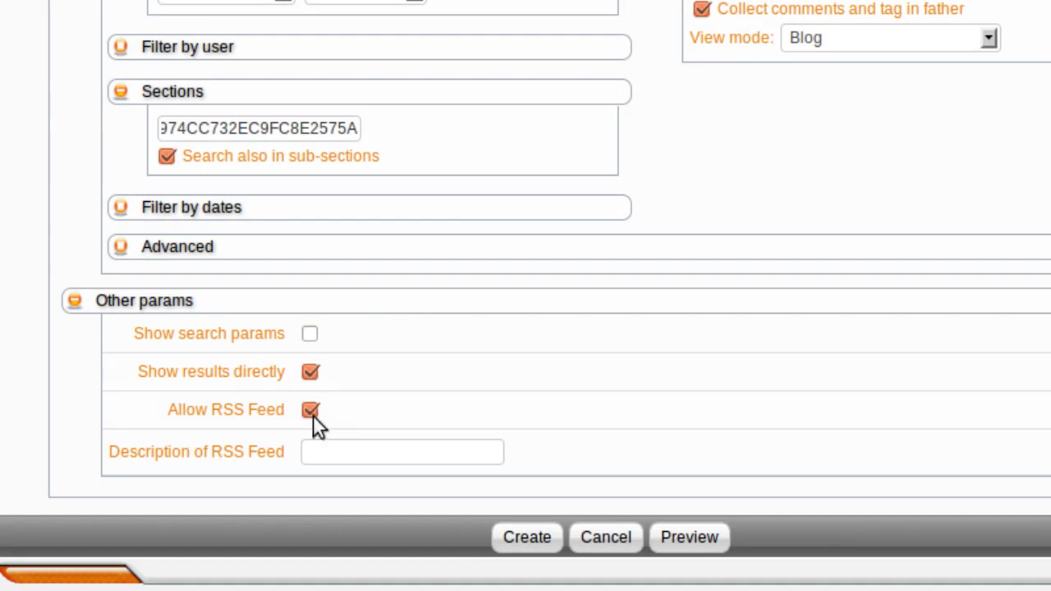
# Step: Describe the RSS feed as 'Sample News' and create the Latest News search block
pyautogui.click(335, 458)
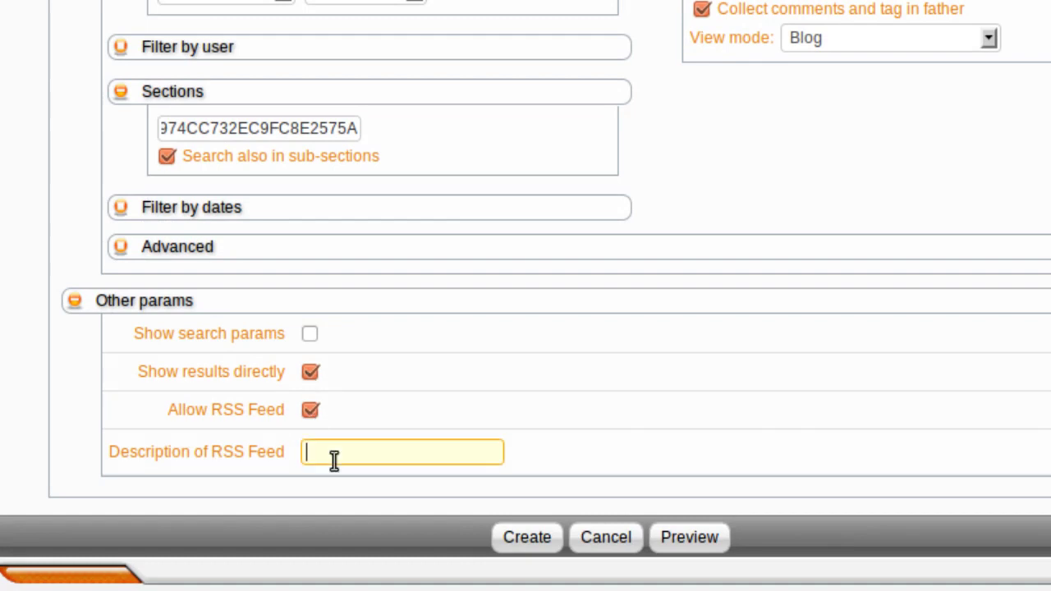
pyautogui.write('Sample News')
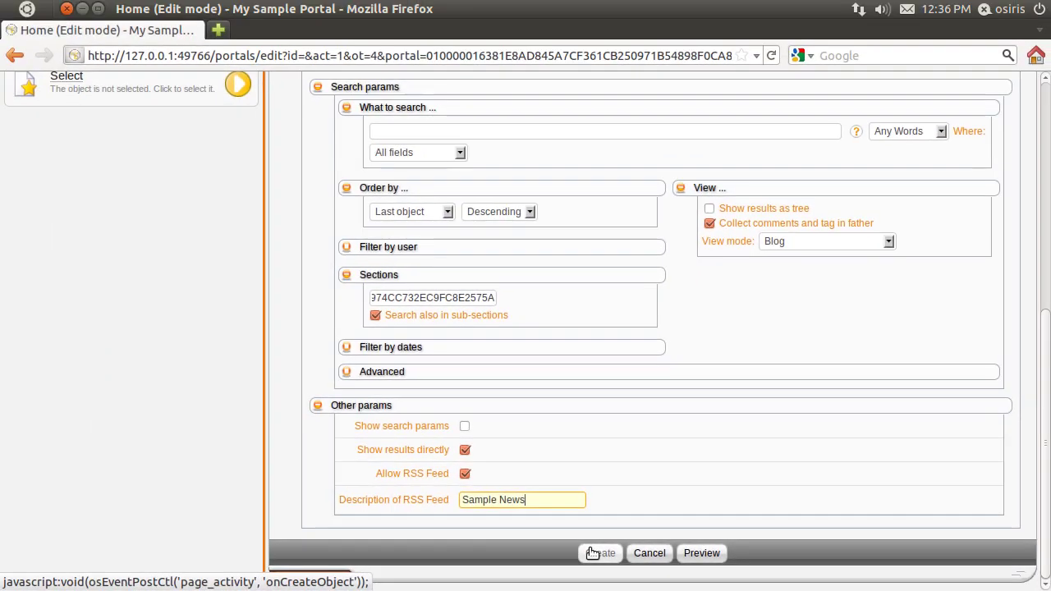
pyautogui.click(593, 553)
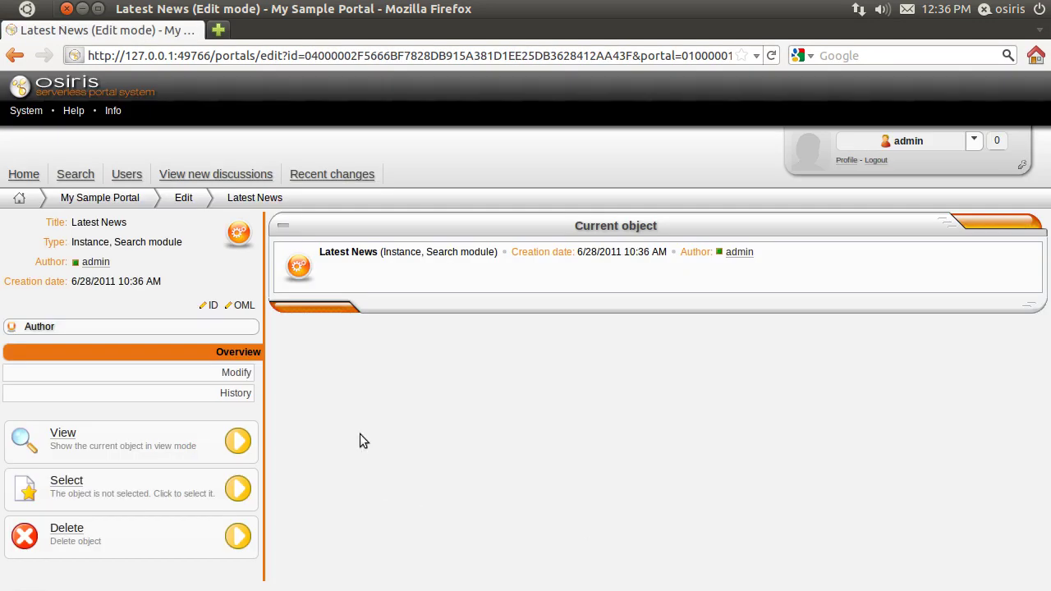
pyautogui.click(141, 205)
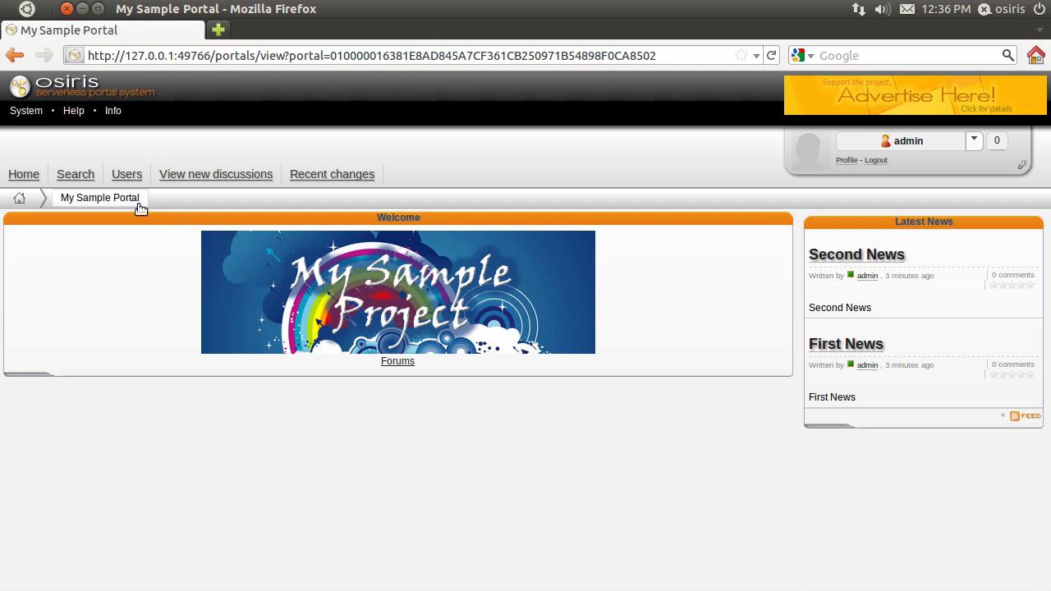
# Step: Follow the Forums link in the home page's Welcome block
pyautogui.click(398, 362)
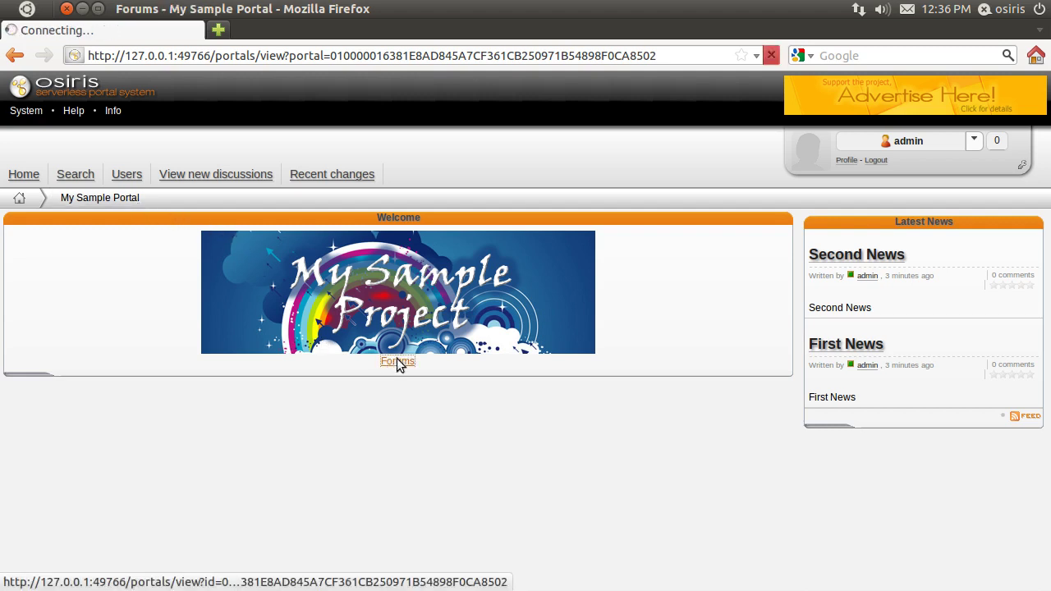
# Step: In Chit Chat, create a topic titled 'Third News' with 'Third News' as its content
pyautogui.click(74, 306)
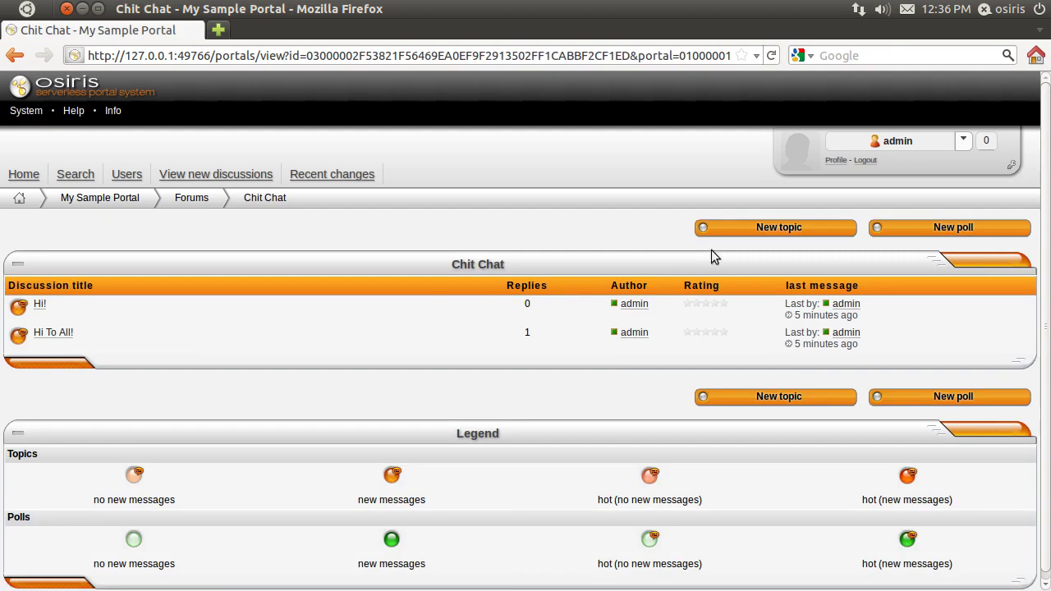
pyautogui.click(759, 230)
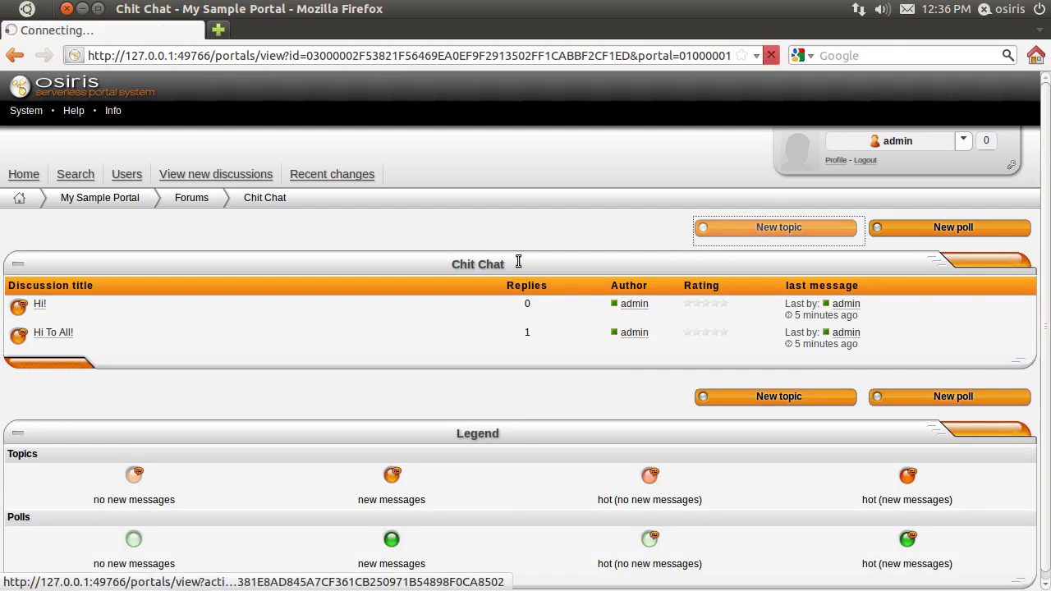
pyautogui.click(162, 250)
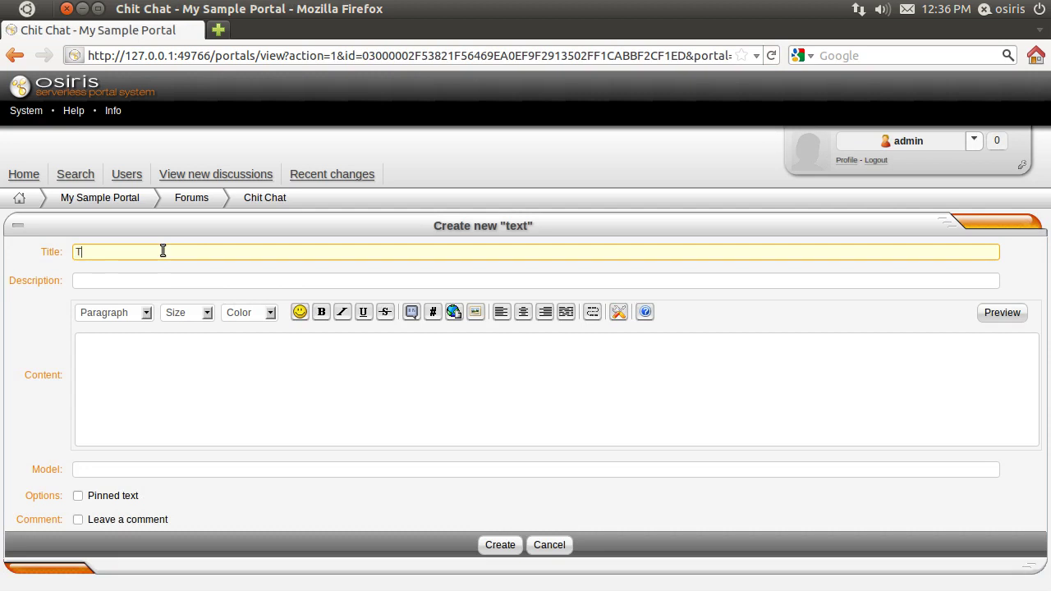
pyautogui.write('Third News')
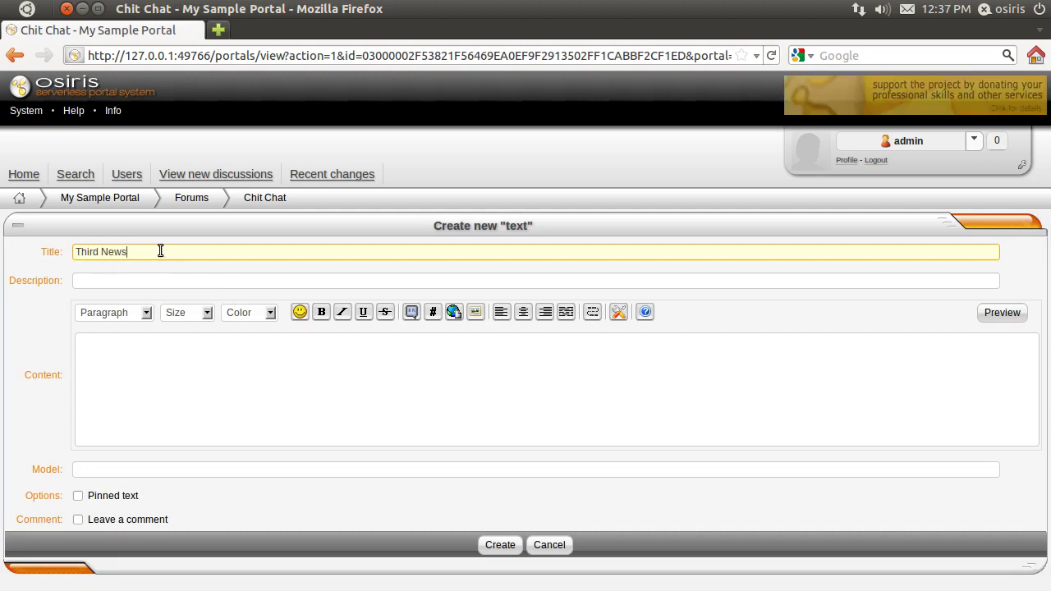
pyautogui.click(153, 388)
pyautogui.write('Third News')
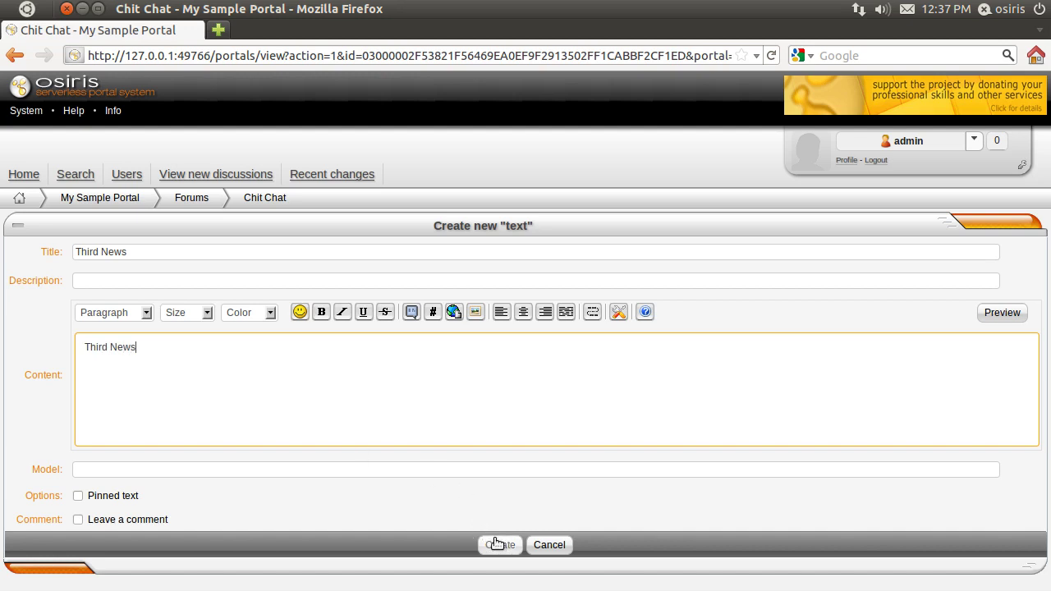
pyautogui.click(498, 545)
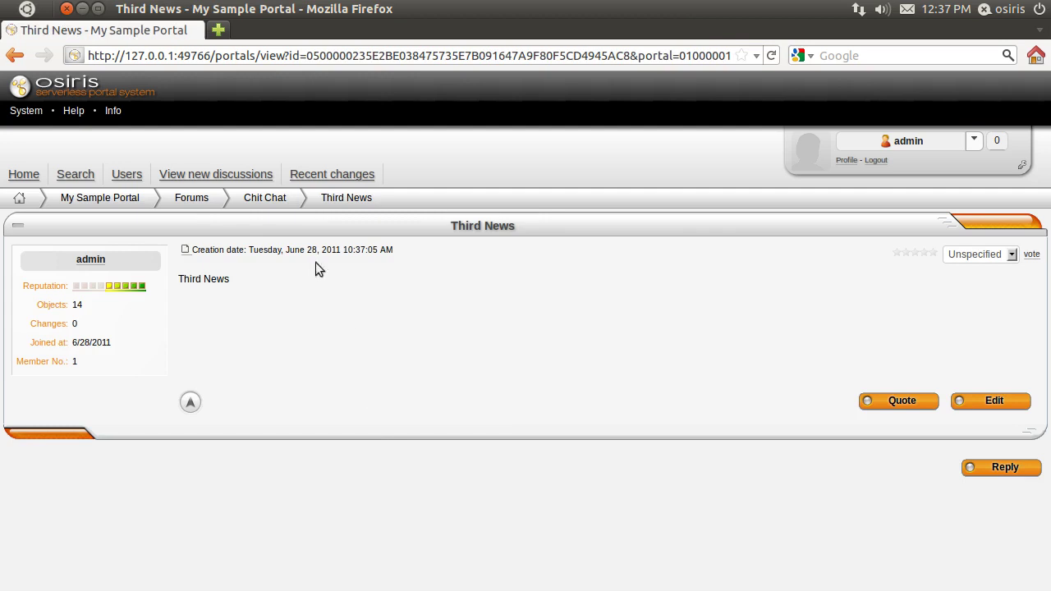
# Step: Open the Third News topic in edit mode and mark it as selected in the assistant
pyautogui.click(277, 199)
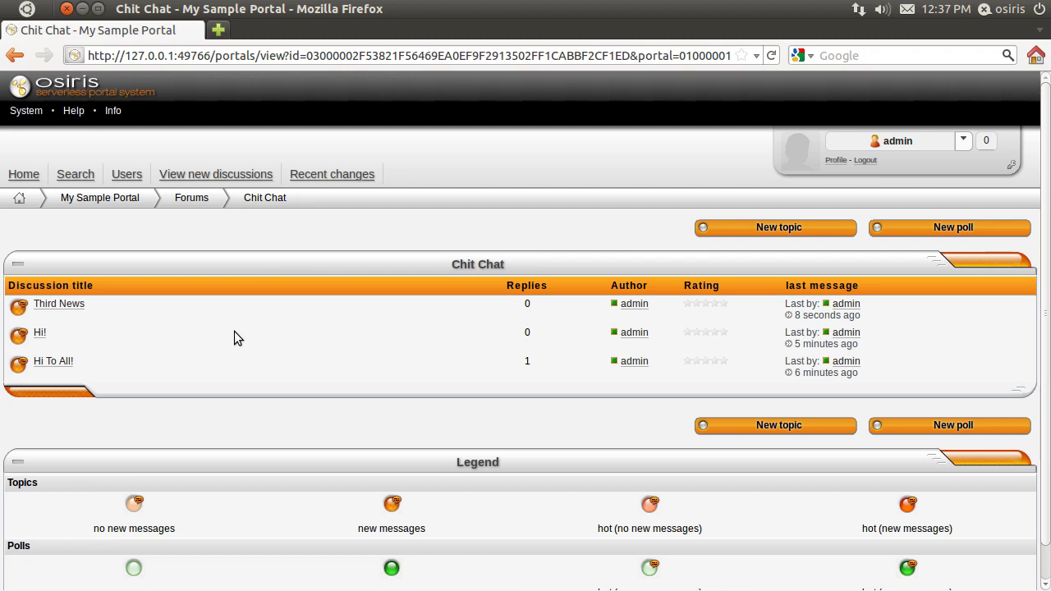
pyautogui.click(78, 306)
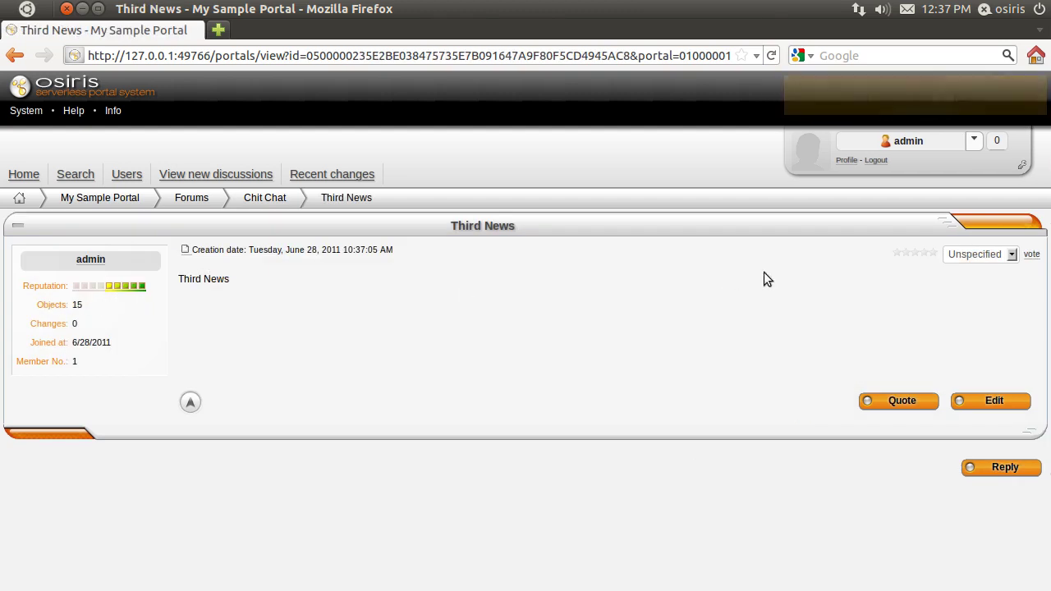
pyautogui.click(1021, 165)
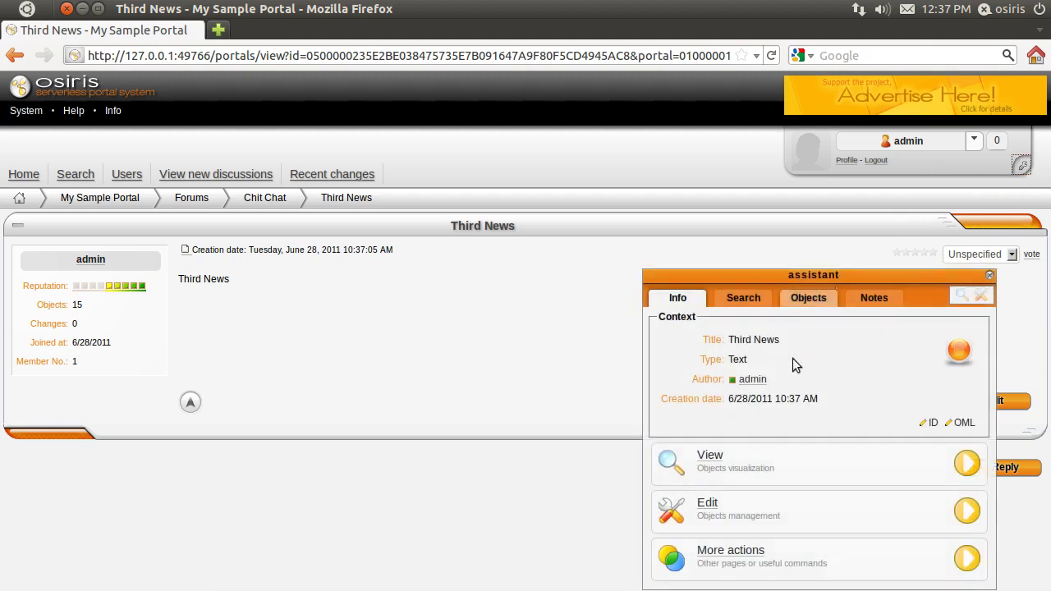
pyautogui.click(707, 502)
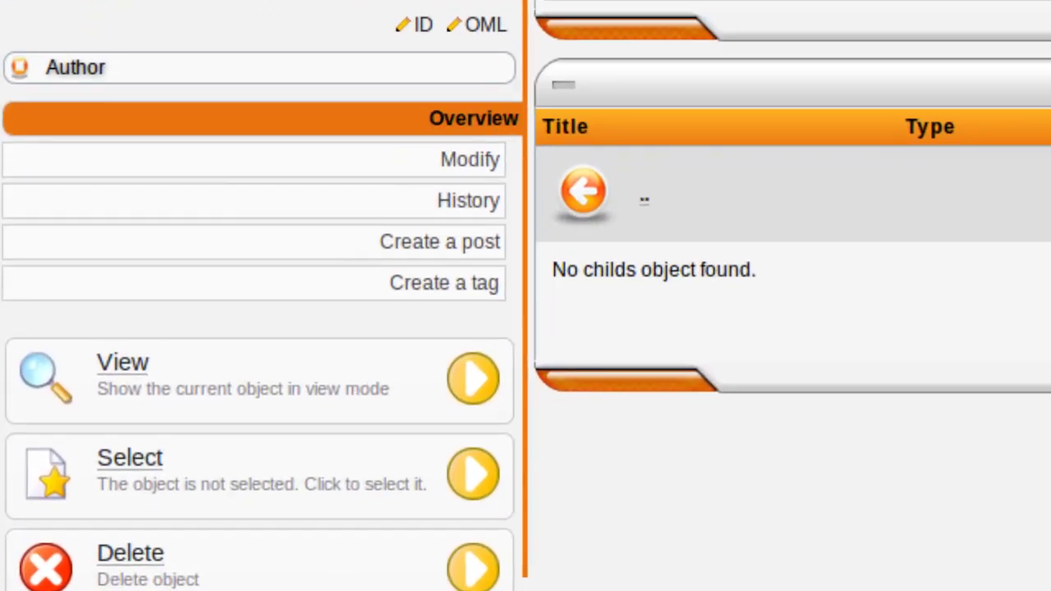
pyautogui.click(151, 453)
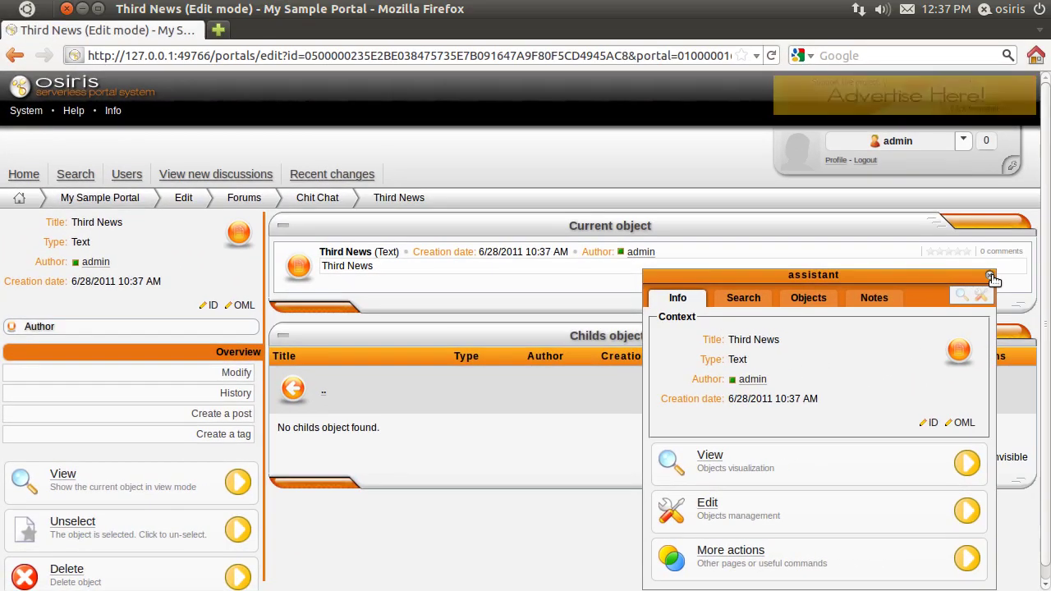
pyautogui.click(991, 279)
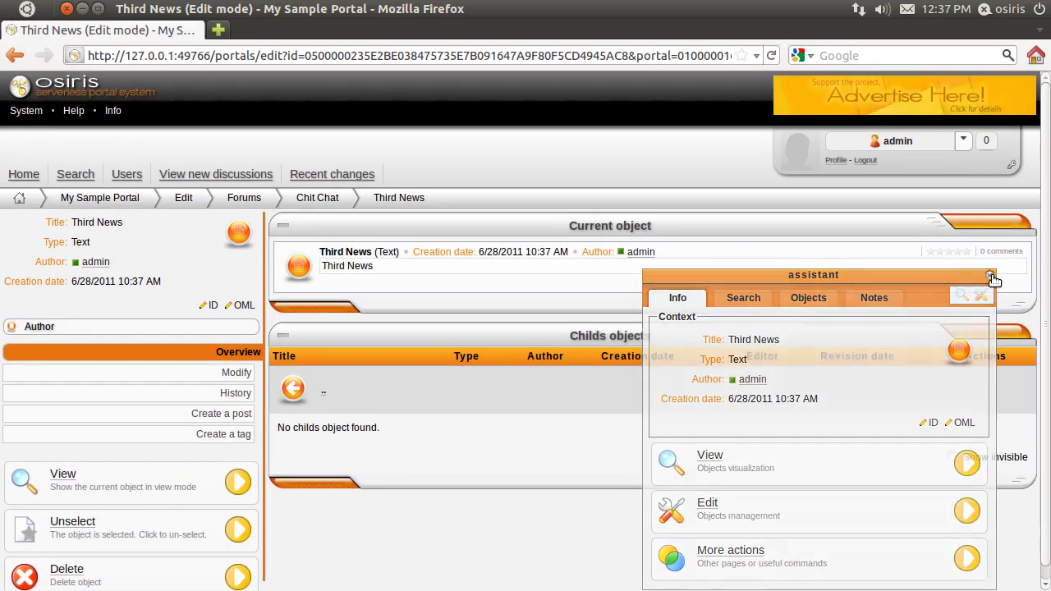
# Step: Return to Chit Chat's normal view and show the assistant's selected objects list
pyautogui.click(321, 201)
pyautogui.click(73, 557)
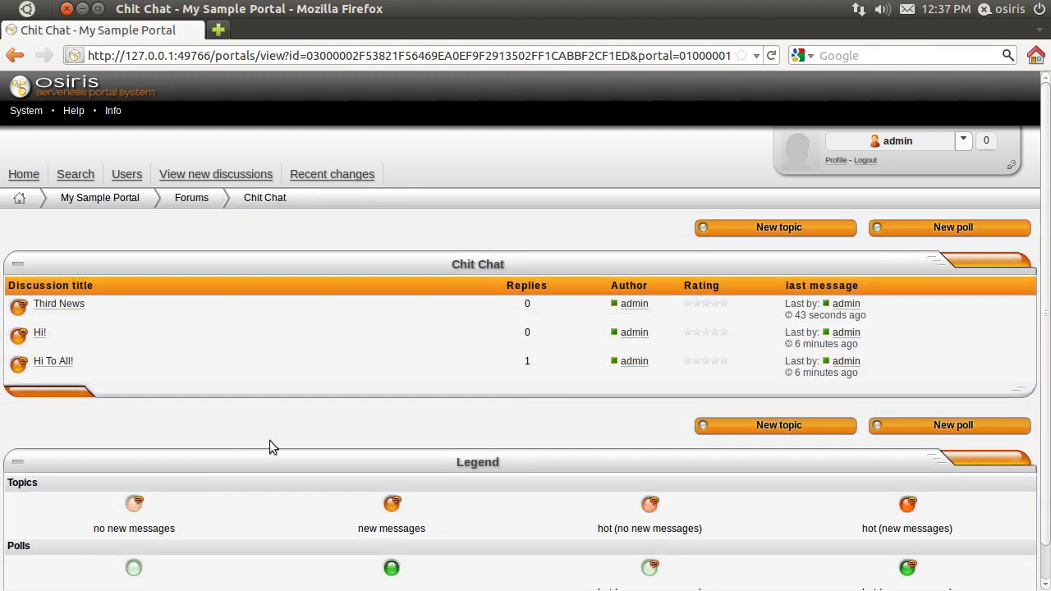
pyautogui.click(1009, 166)
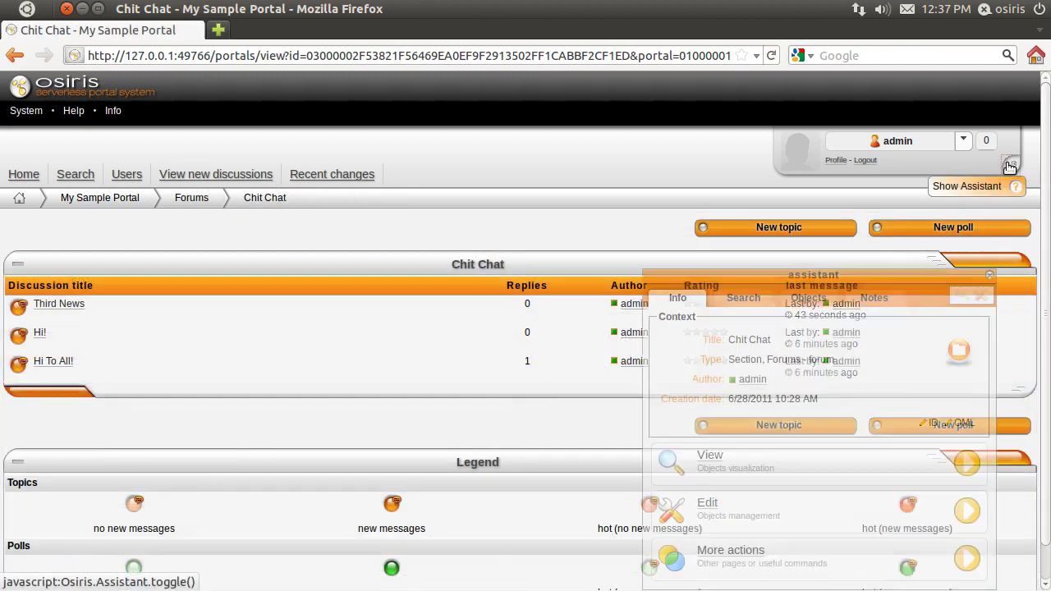
pyautogui.click(811, 298)
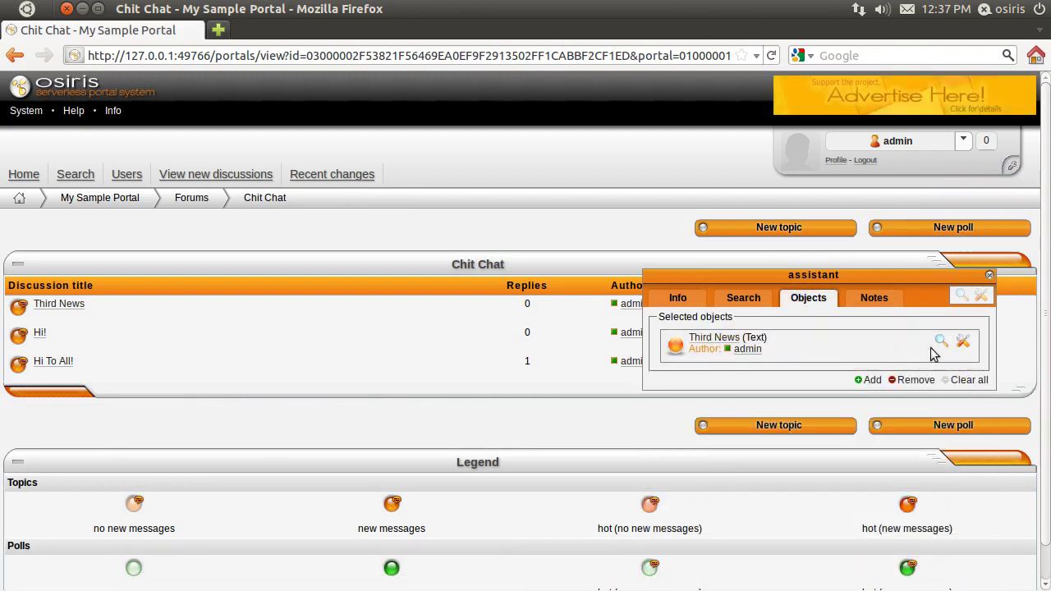
# Step: Remove Third News from the selected objects, then add it back
pyautogui.click(909, 380)
pyautogui.click(825, 357)
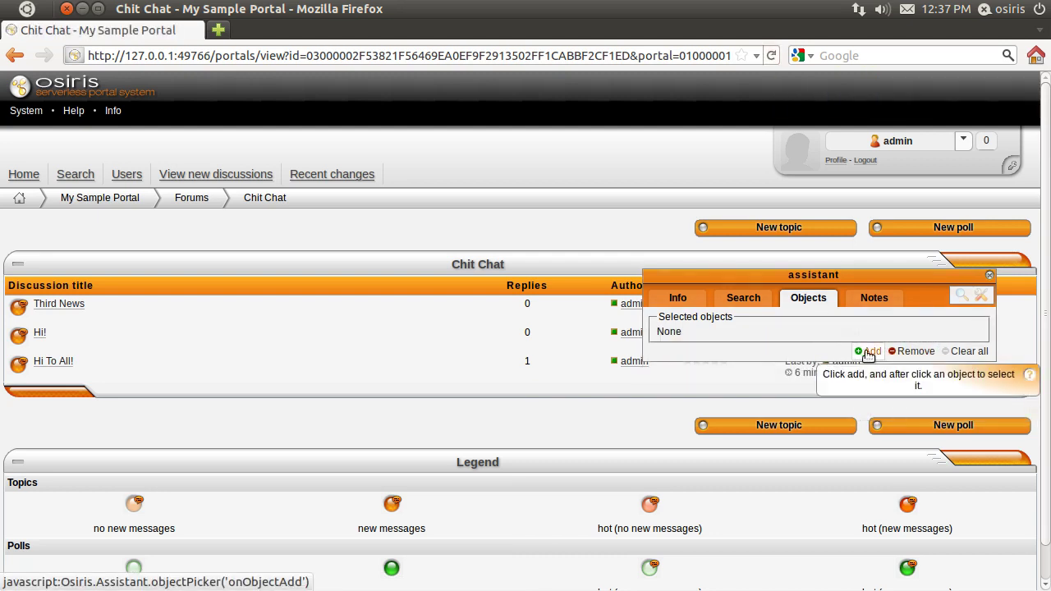
pyautogui.click(869, 352)
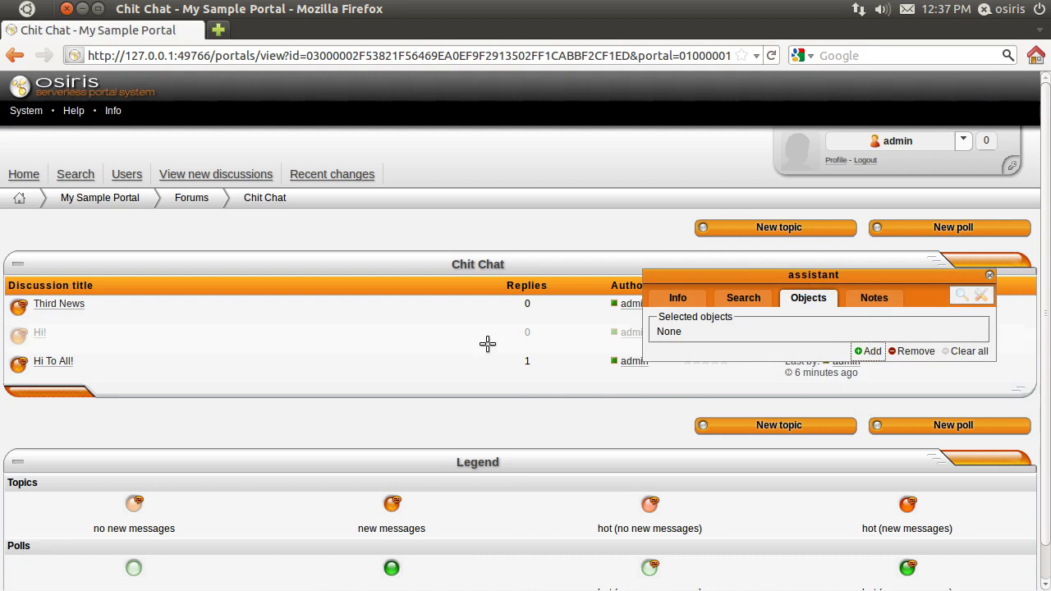
pyautogui.click(289, 307)
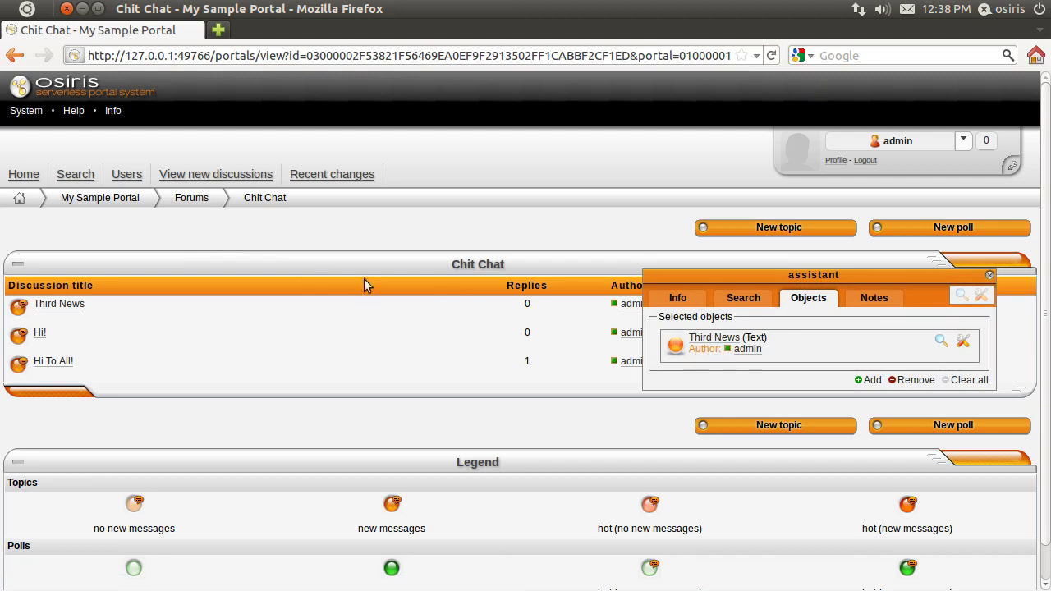
pyautogui.click(208, 201)
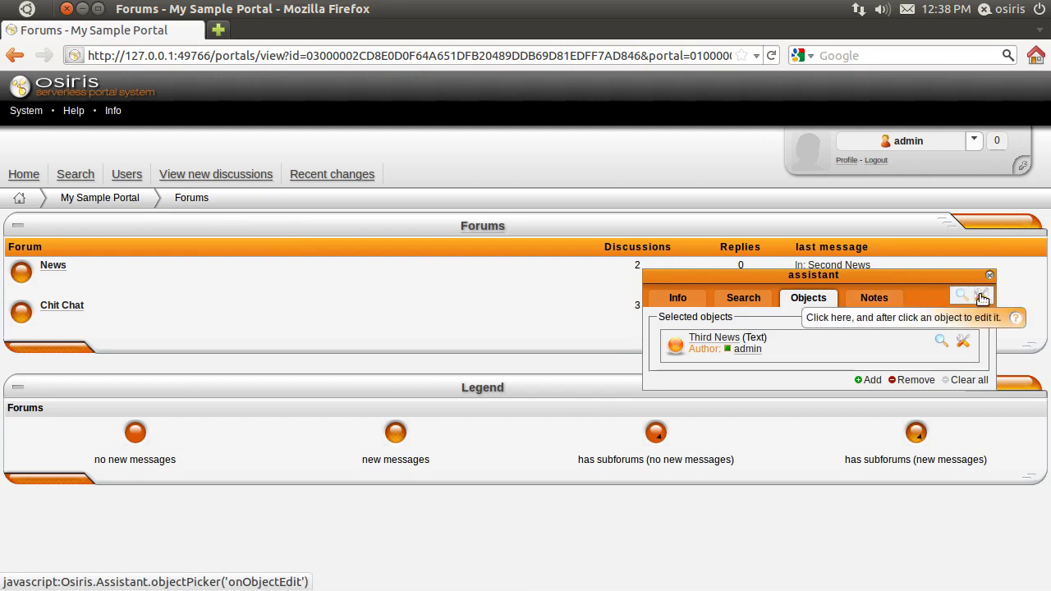
# Step: Move the selected Third News post into the News forum
pyautogui.click(197, 275)
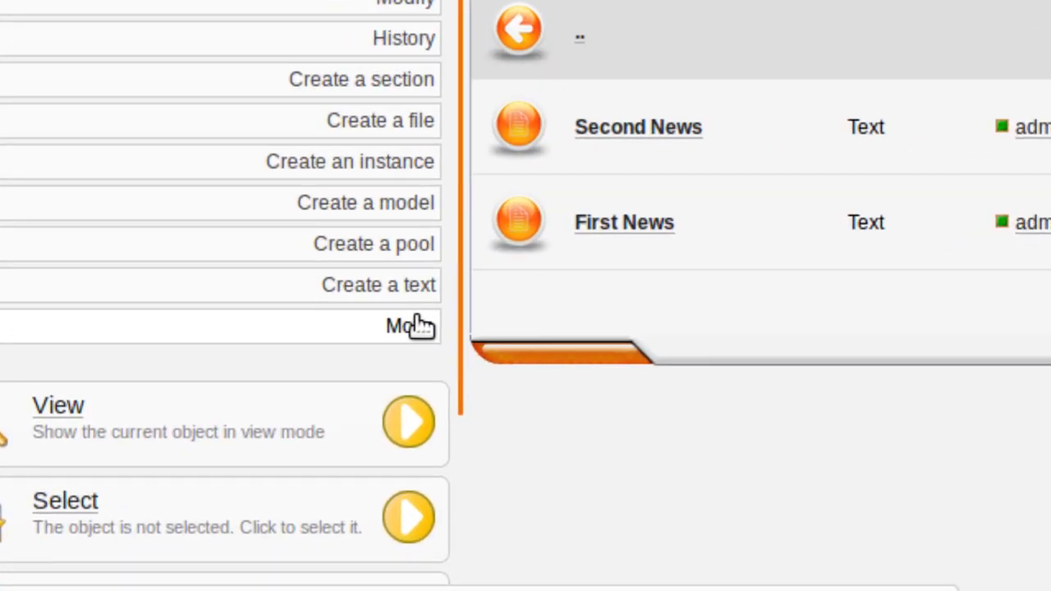
pyautogui.click(415, 324)
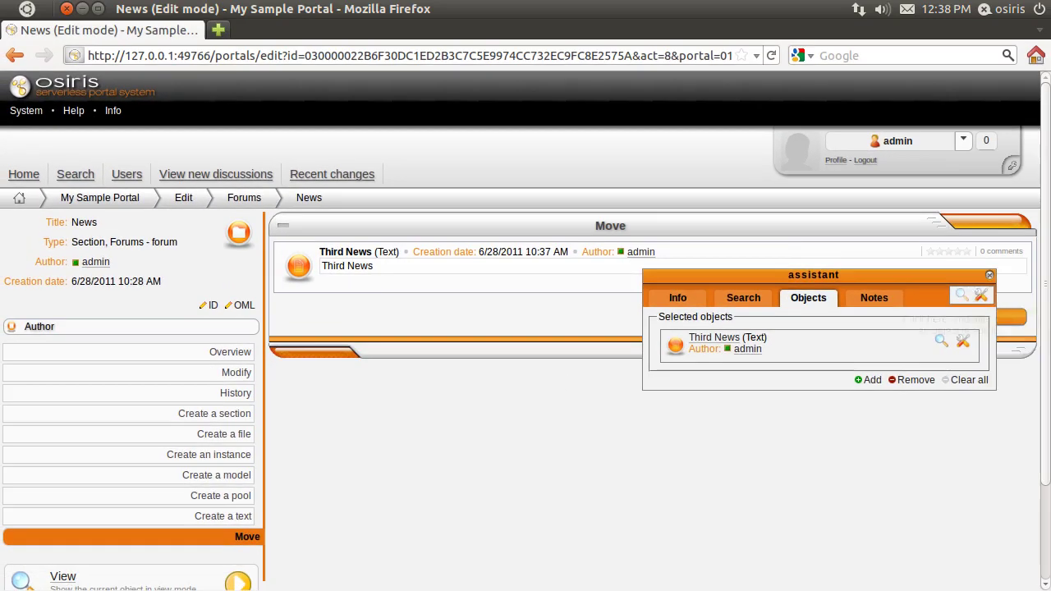
pyautogui.click(985, 283)
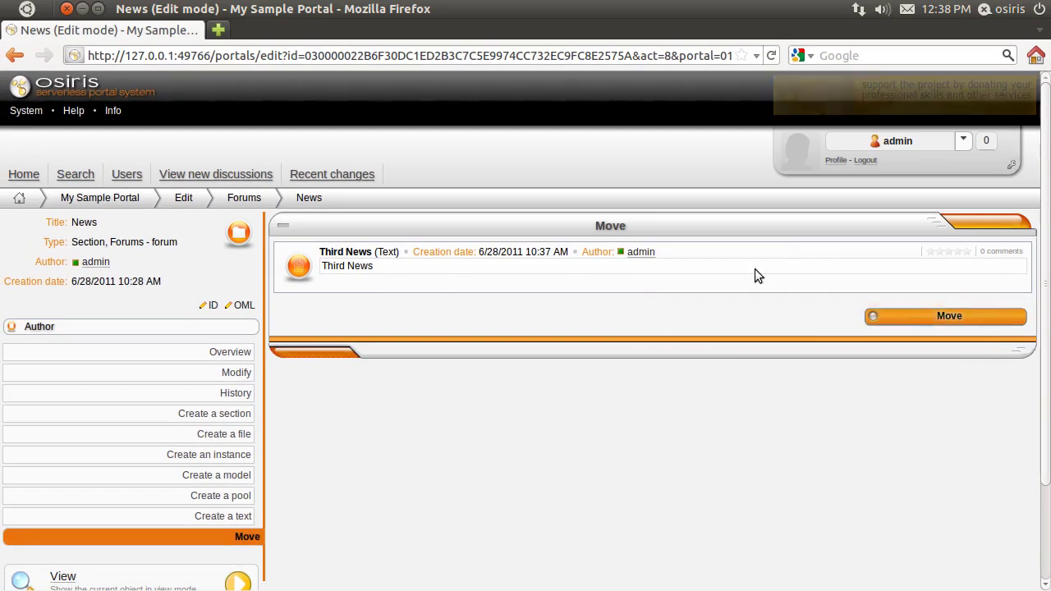
pyautogui.click(919, 321)
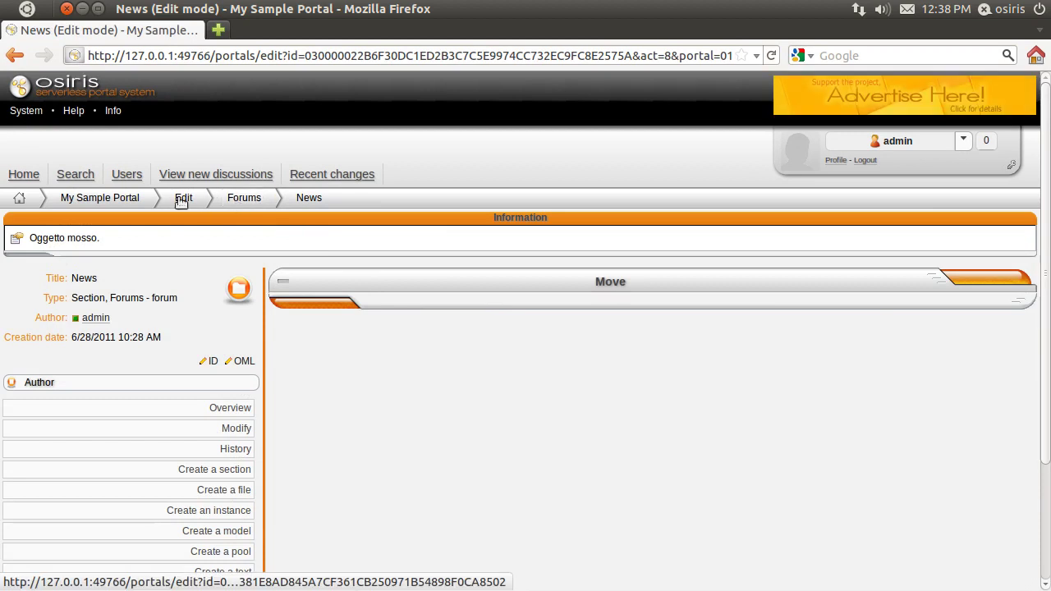
pyautogui.click(133, 202)
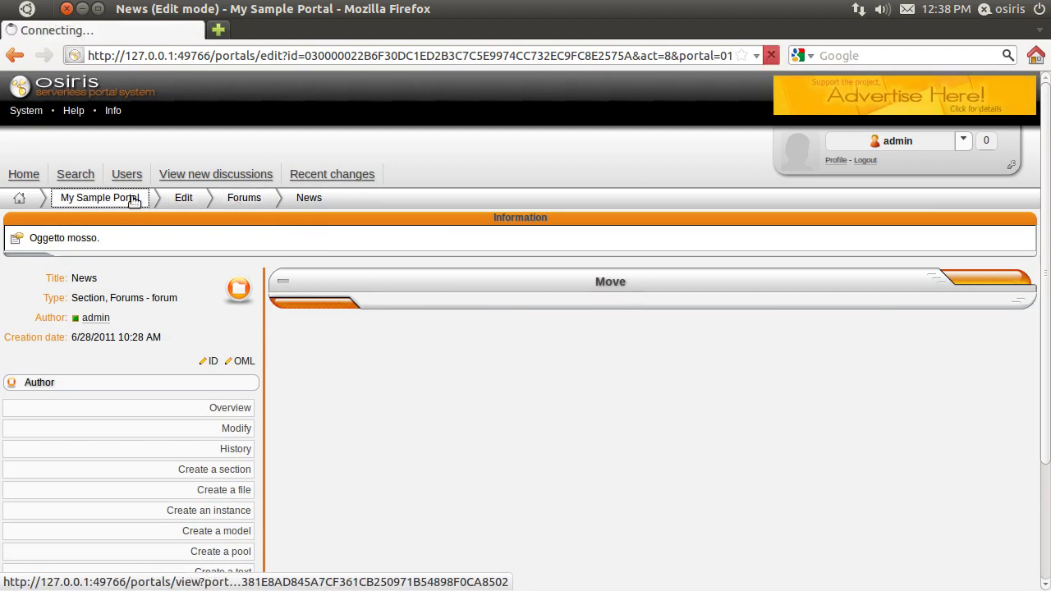